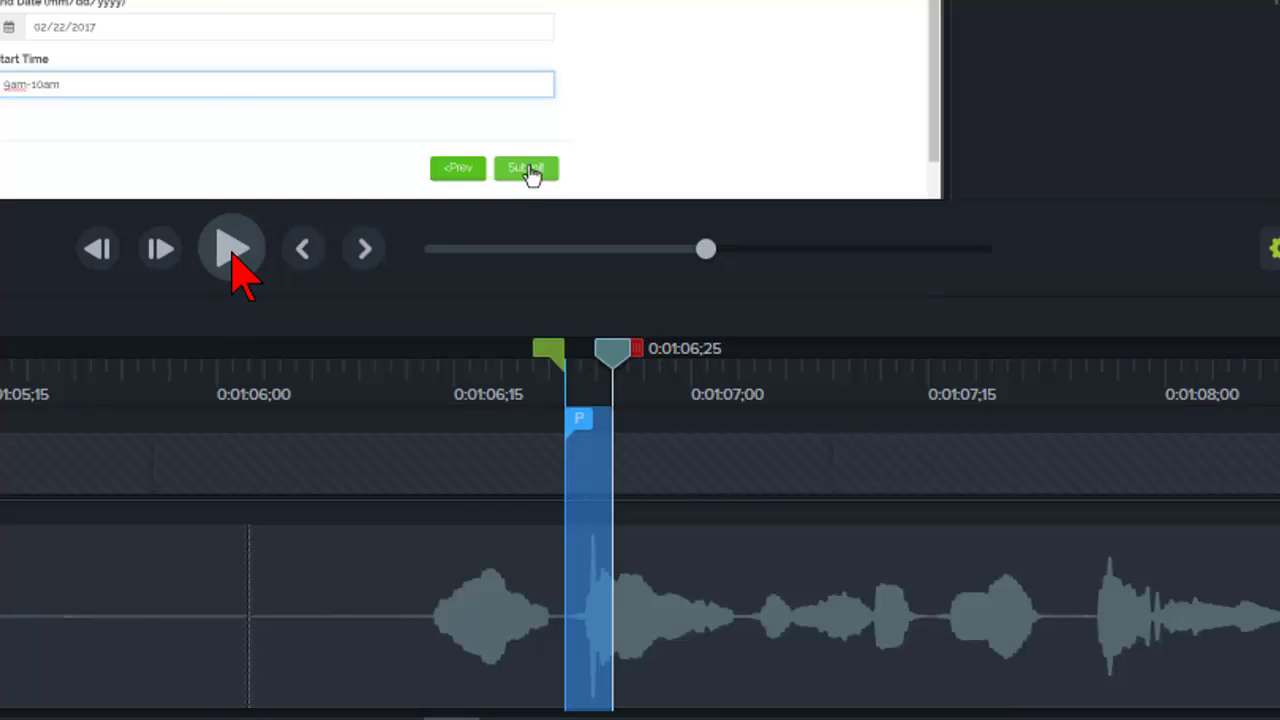
Zoom in at the P marker, select 0:01:06;22 to 0:01:06;25, and play the plosive.
{"action": "left_click", "coordinate": [233, 252]}
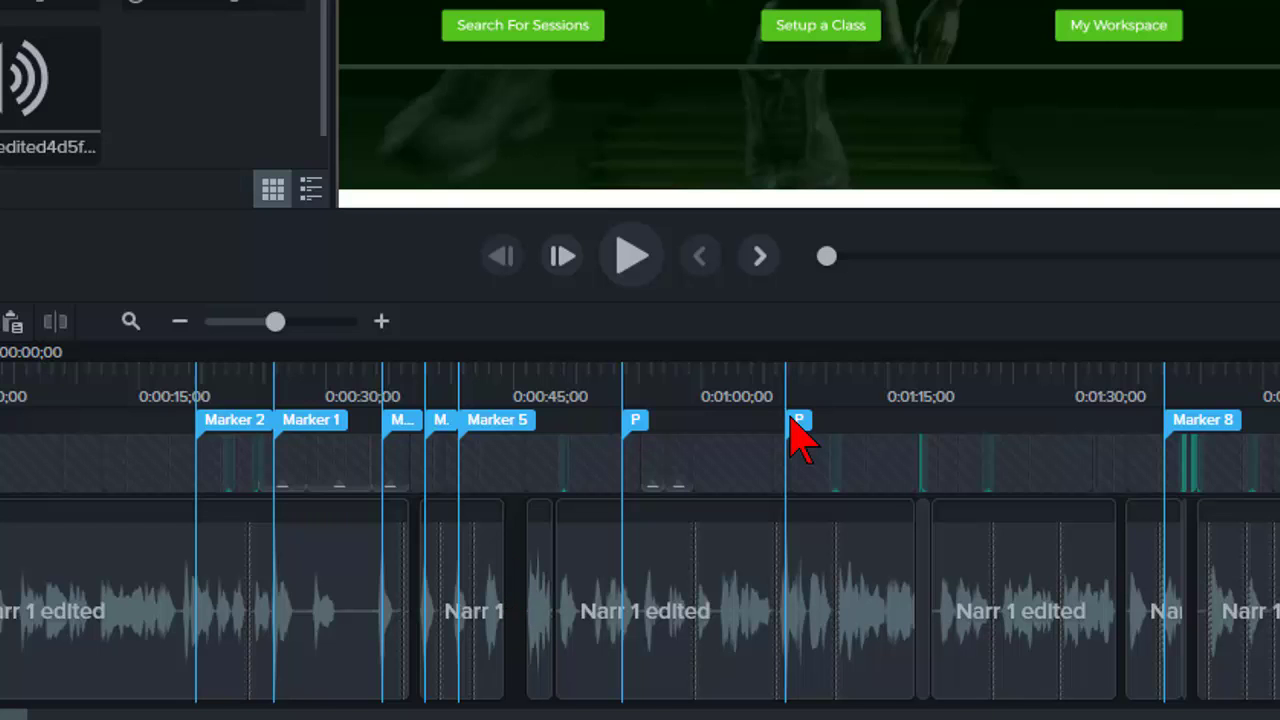
{"action": "left_click", "coordinate": [798, 420]}
{"action": "left_click_drag", "start_coordinate": [275, 321], "coordinate": [345, 321]}
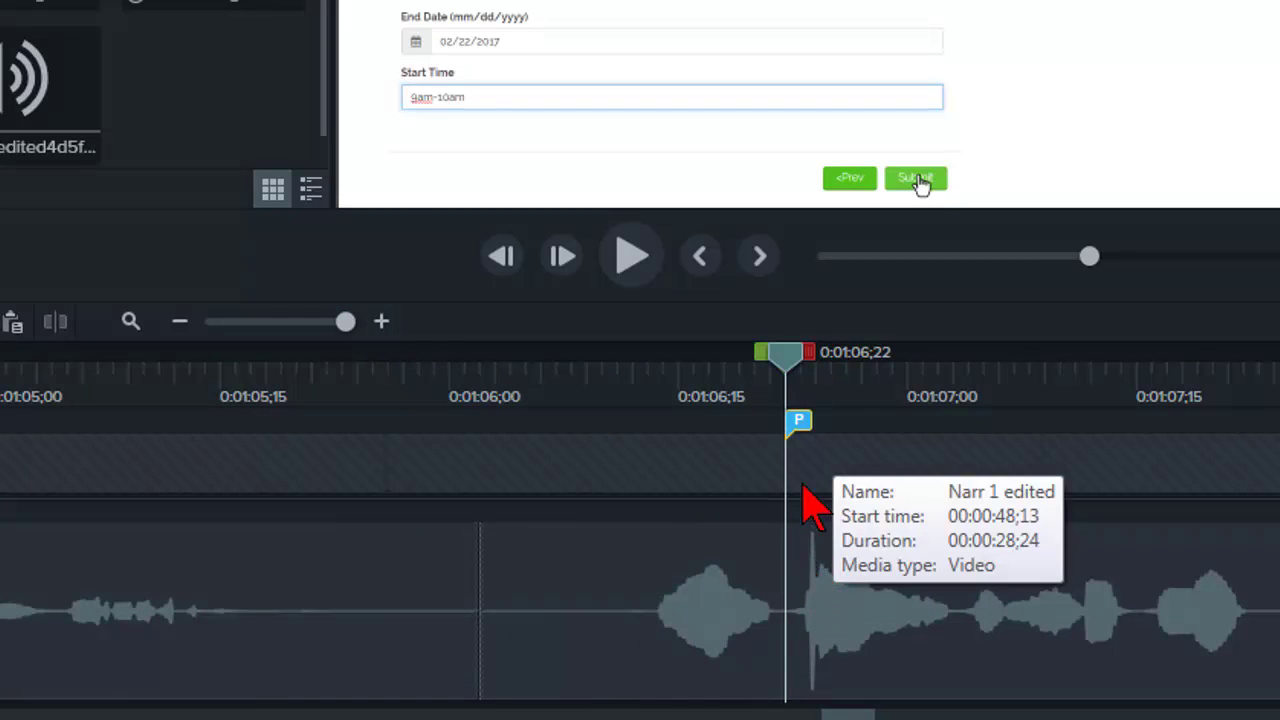
{"action": "left_click_drag", "start_coordinate": [811, 347], "coordinate": [849, 353]}
{"action": "left_click", "coordinate": [646, 258]}
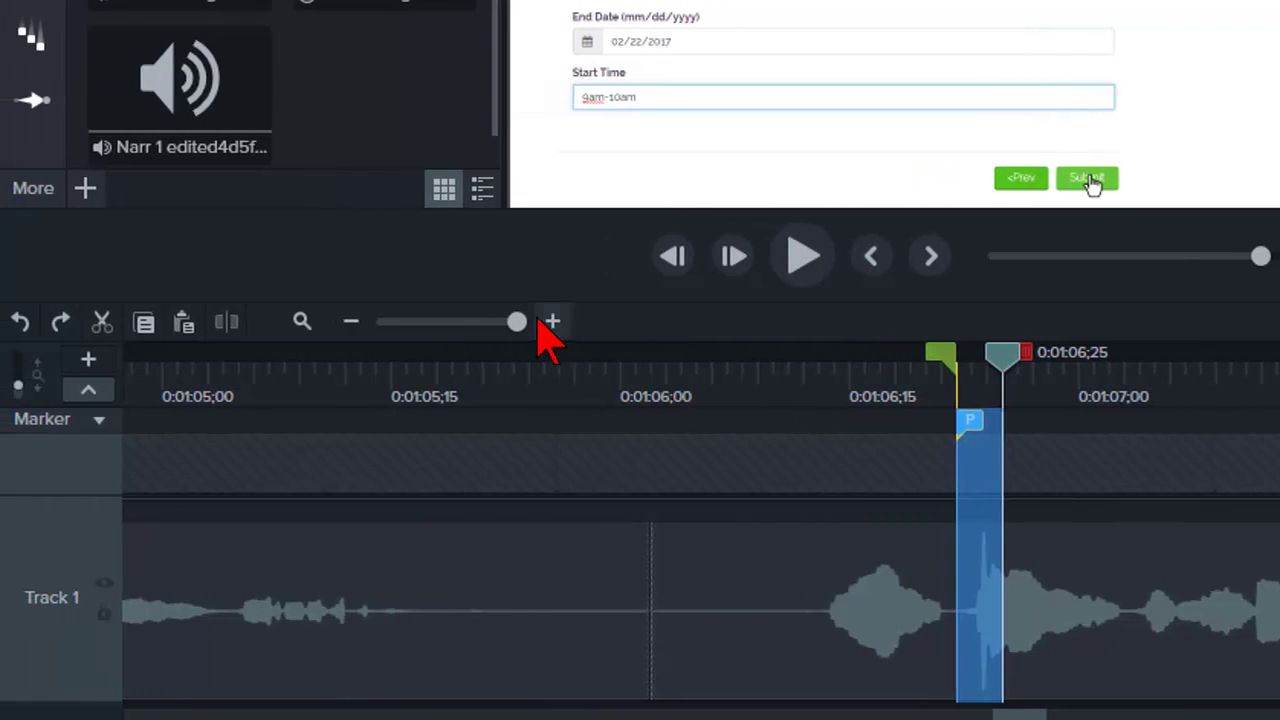
{"action": "left_click", "coordinate": [517, 322]}
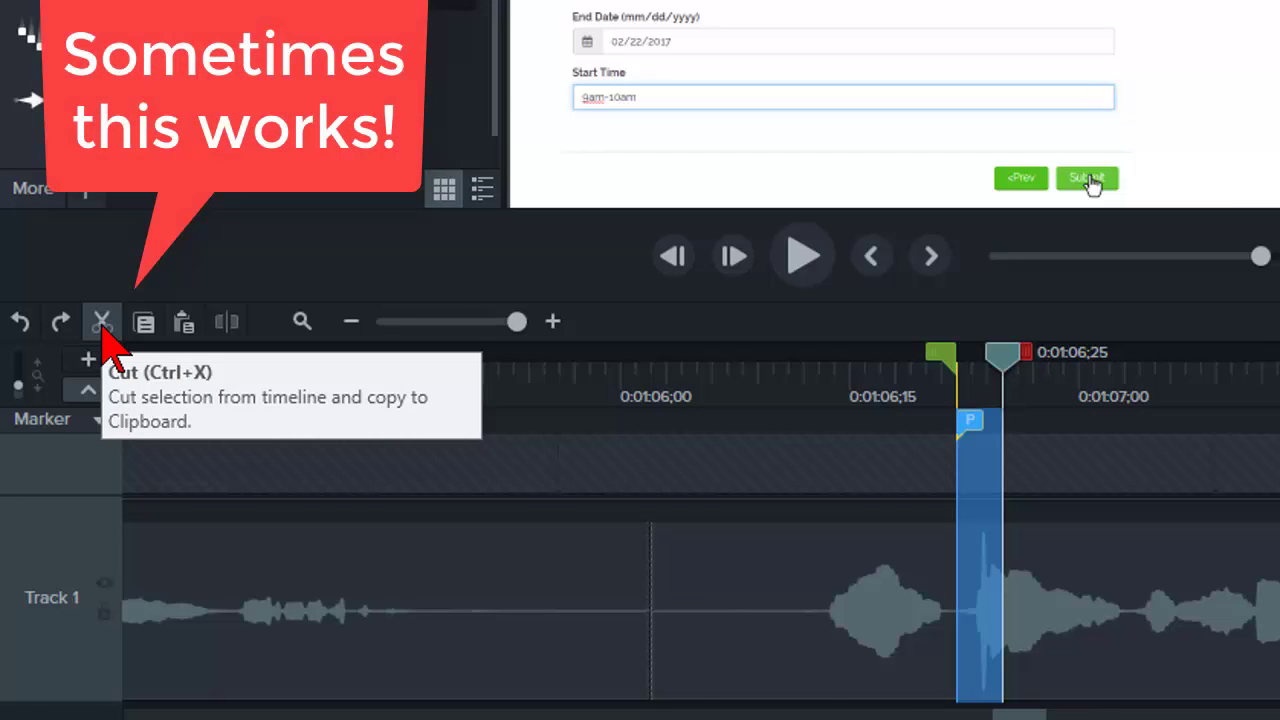
Cut the plosive from Track 1, play across the cut, then mark the single frame at 0:01:06;20.
{"action": "left_click", "coordinate": [101, 323]}
{"action": "left_click", "coordinate": [740, 390]}
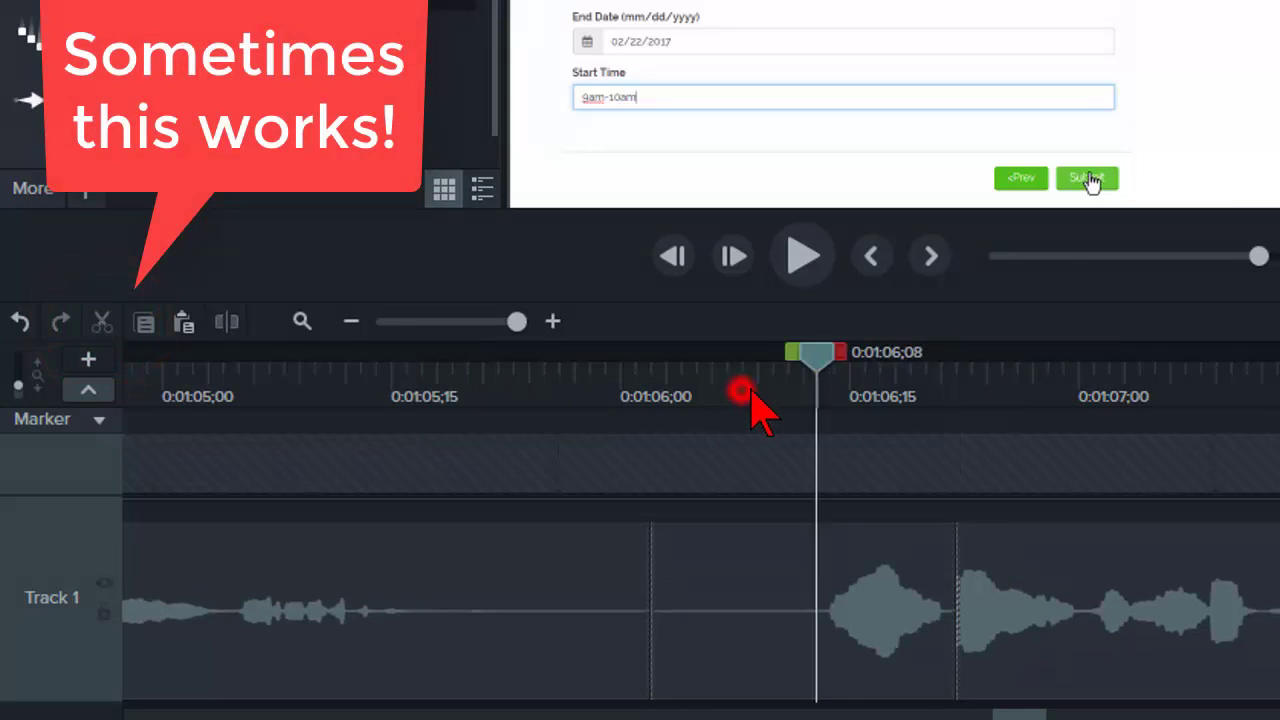
{"action": "left_click_drag", "start_coordinate": [750, 352], "coordinate": [1275, 352]}
{"action": "left_click", "coordinate": [808, 257]}
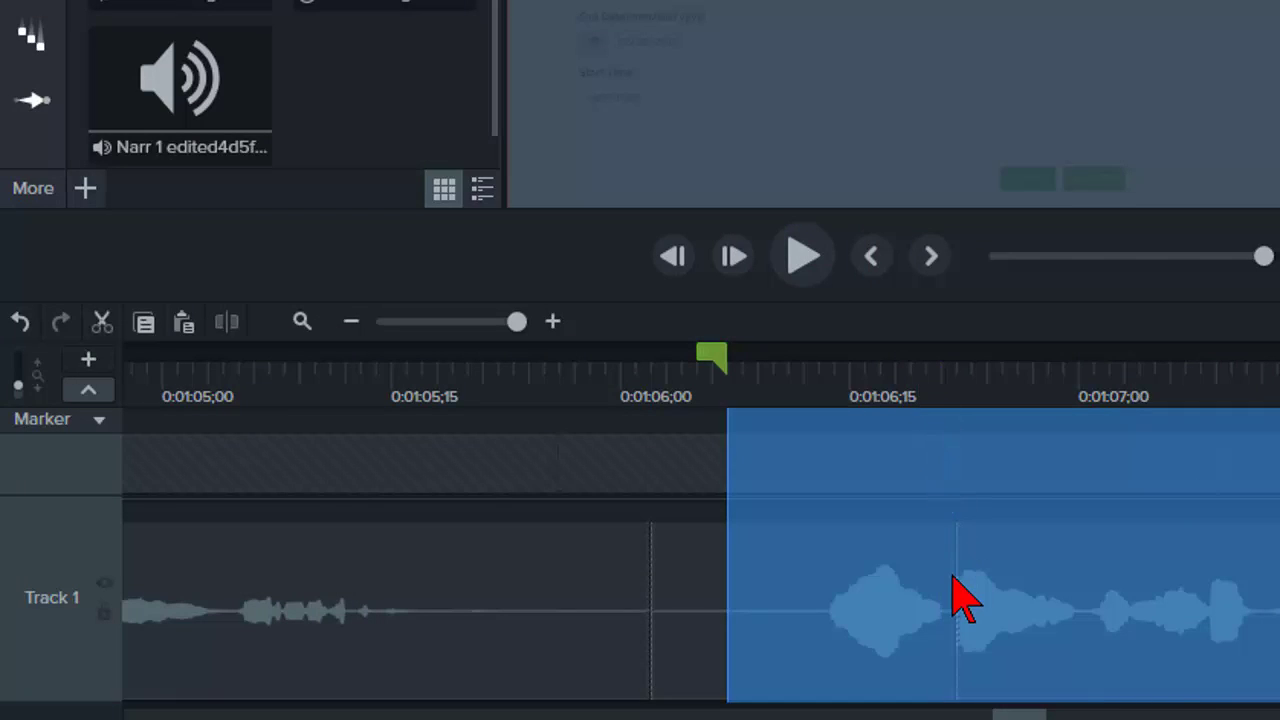
{"action": "left_click", "coordinate": [928, 402]}
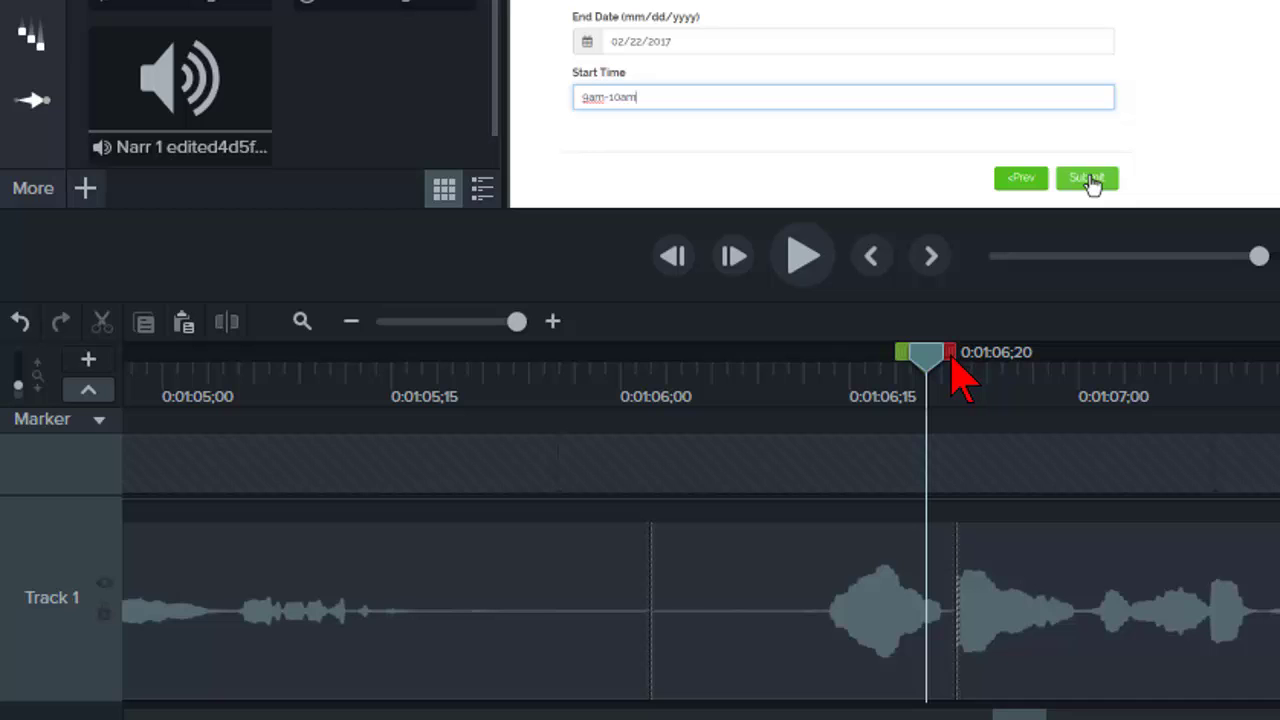
{"action": "left_click_drag", "start_coordinate": [957, 362], "coordinate": [968, 364]}
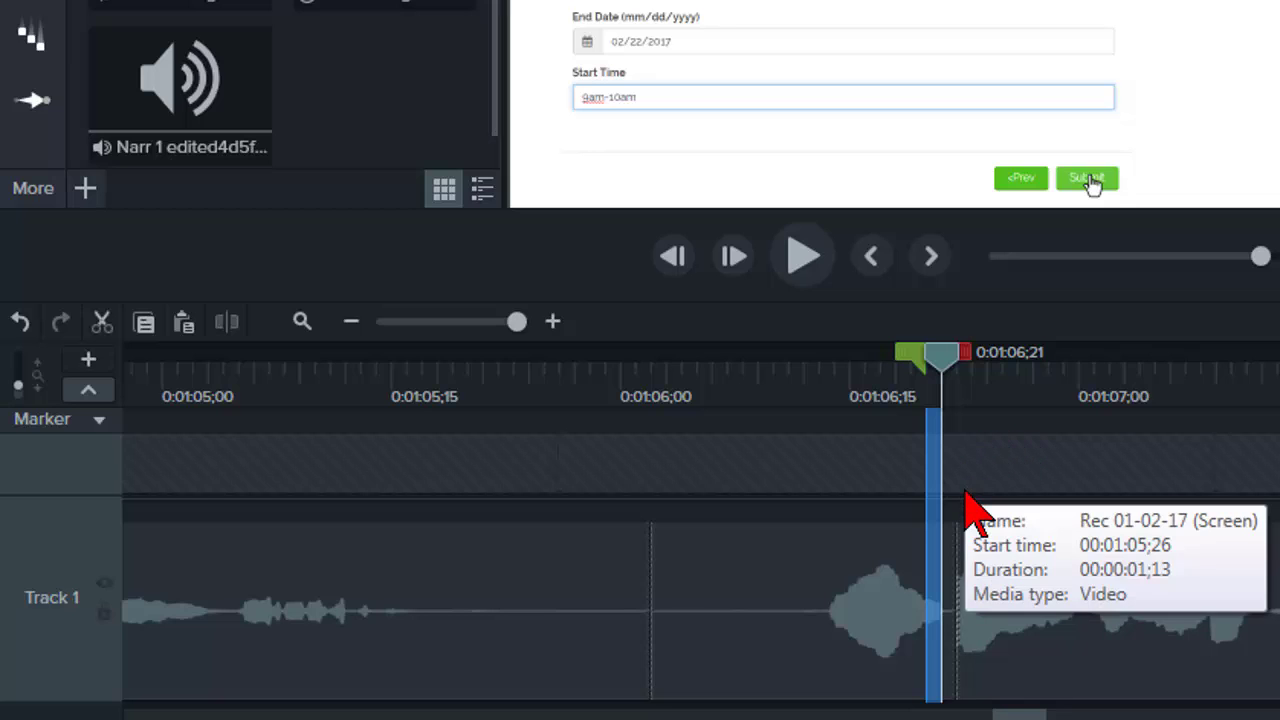
{"action": "left_click", "coordinate": [990, 445]}
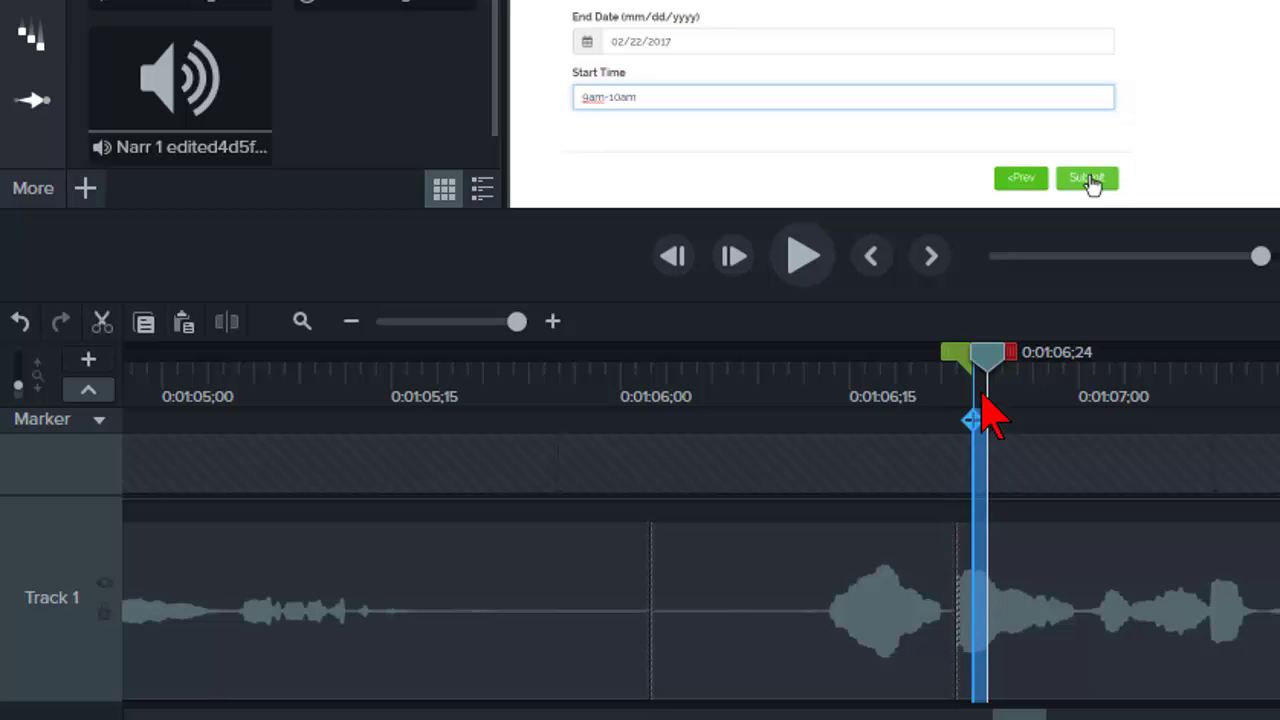
{"action": "left_click", "coordinate": [987, 360]}
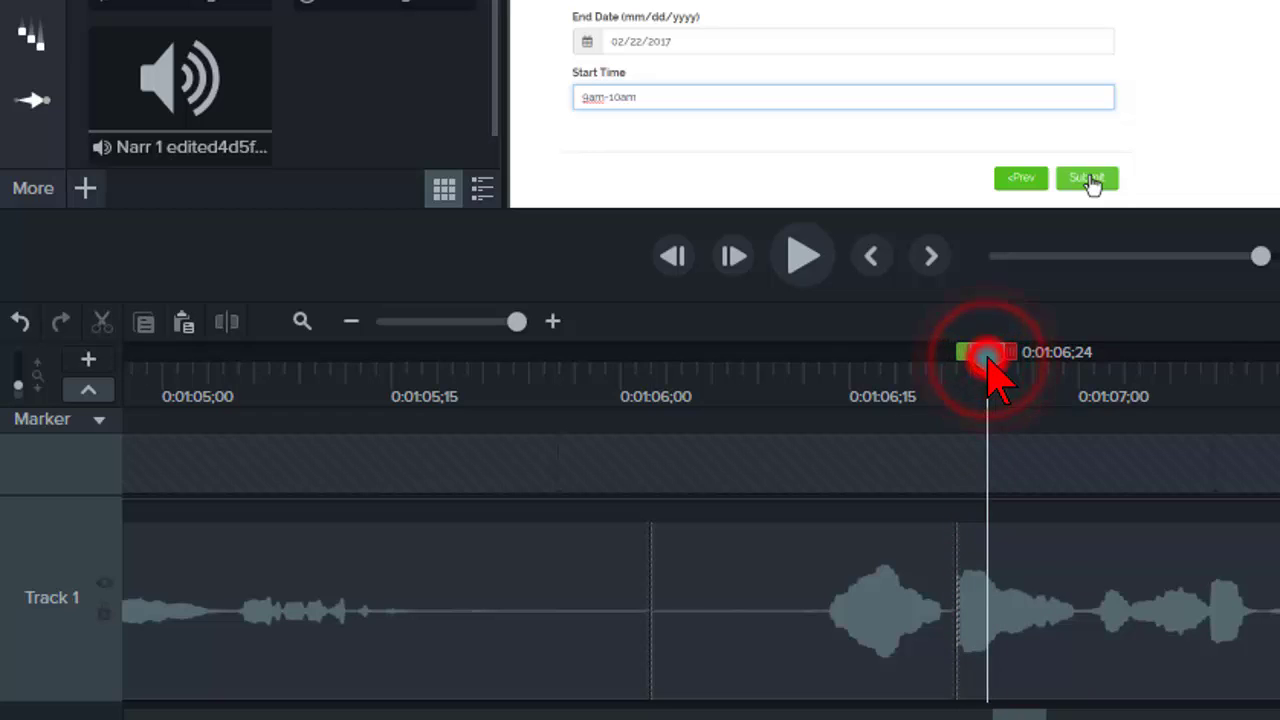
{"action": "mouse_move", "coordinate": [988, 358]}
{"action": "left_mouse_down"}
{"action": "mouse_move", "coordinate": [958, 358]}
{"action": "mouse_move", "coordinate": [1001, 358]}
{"action": "left_mouse_up"}
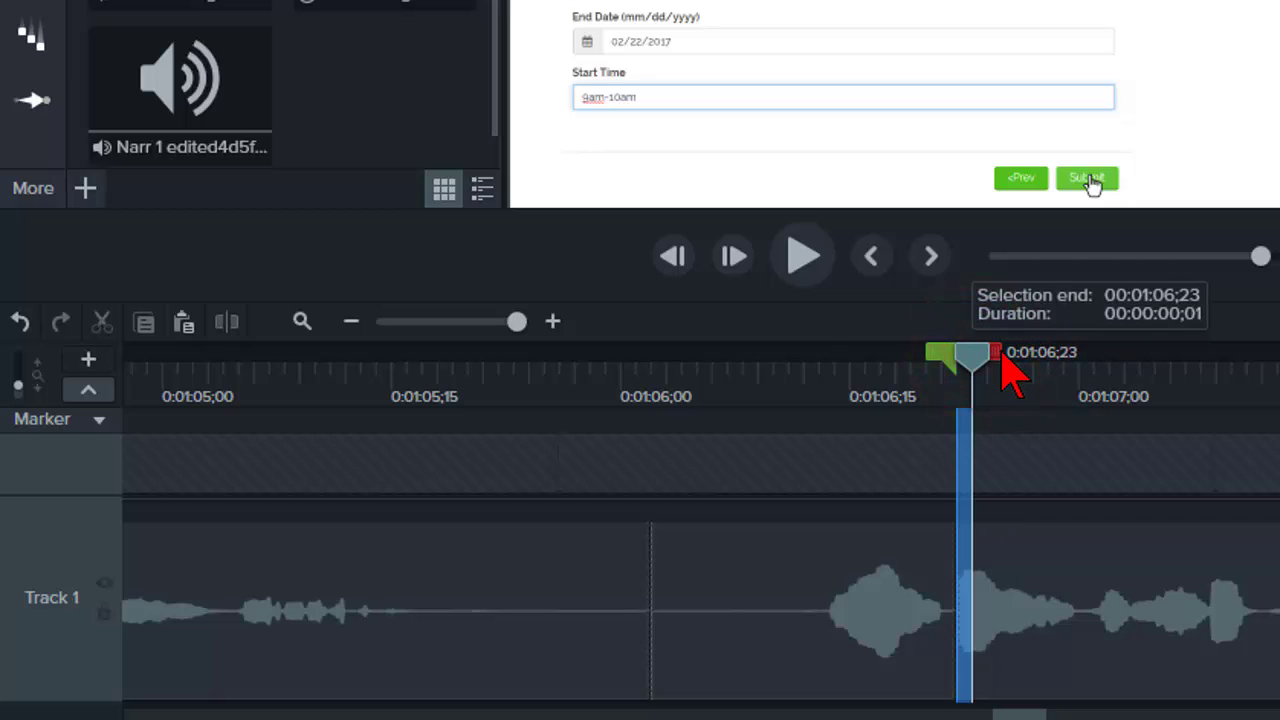
{"action": "left_click", "coordinate": [805, 257]}
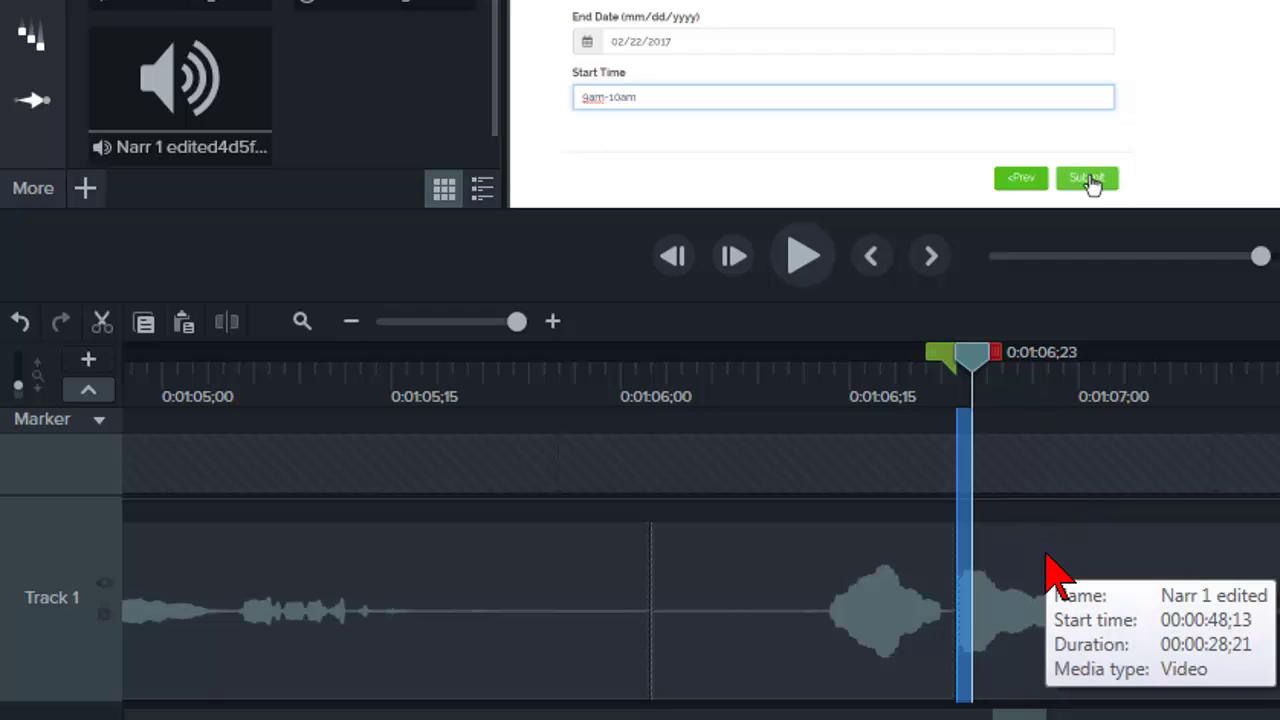
{"action": "left_click", "coordinate": [975, 368]}
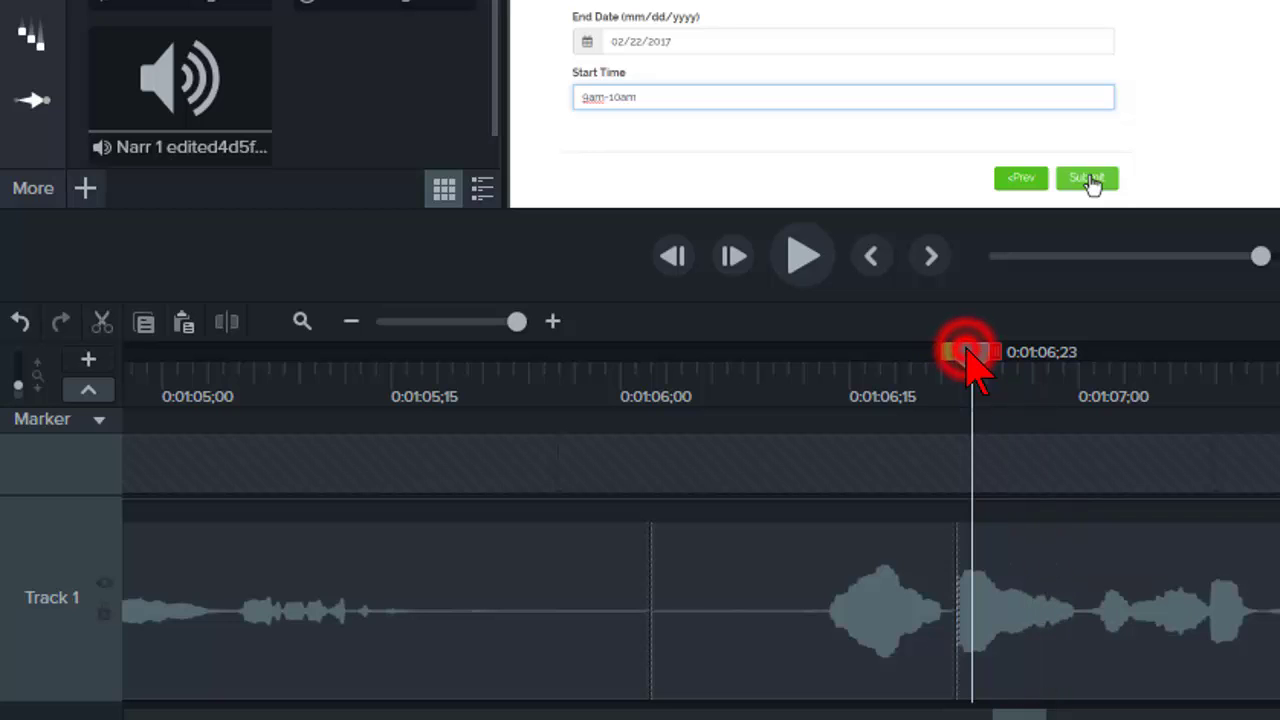
Zoom the timeline to fit all media so every narration clip and marker shows.
{"action": "left_click", "coordinate": [302, 322]}
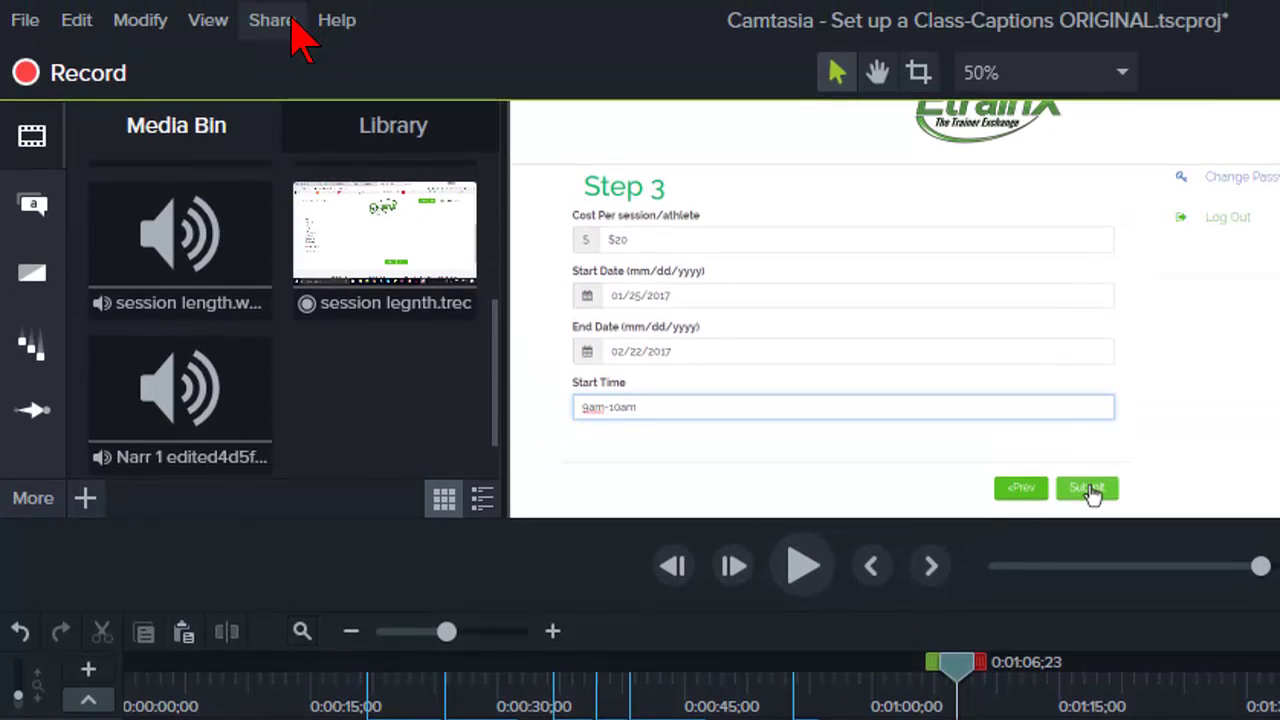
Export the project's audio only as the WAV file 'Project Audio ORIGINAL' in Fixing Plosives.
{"action": "left_click", "coordinate": [285, 20]}
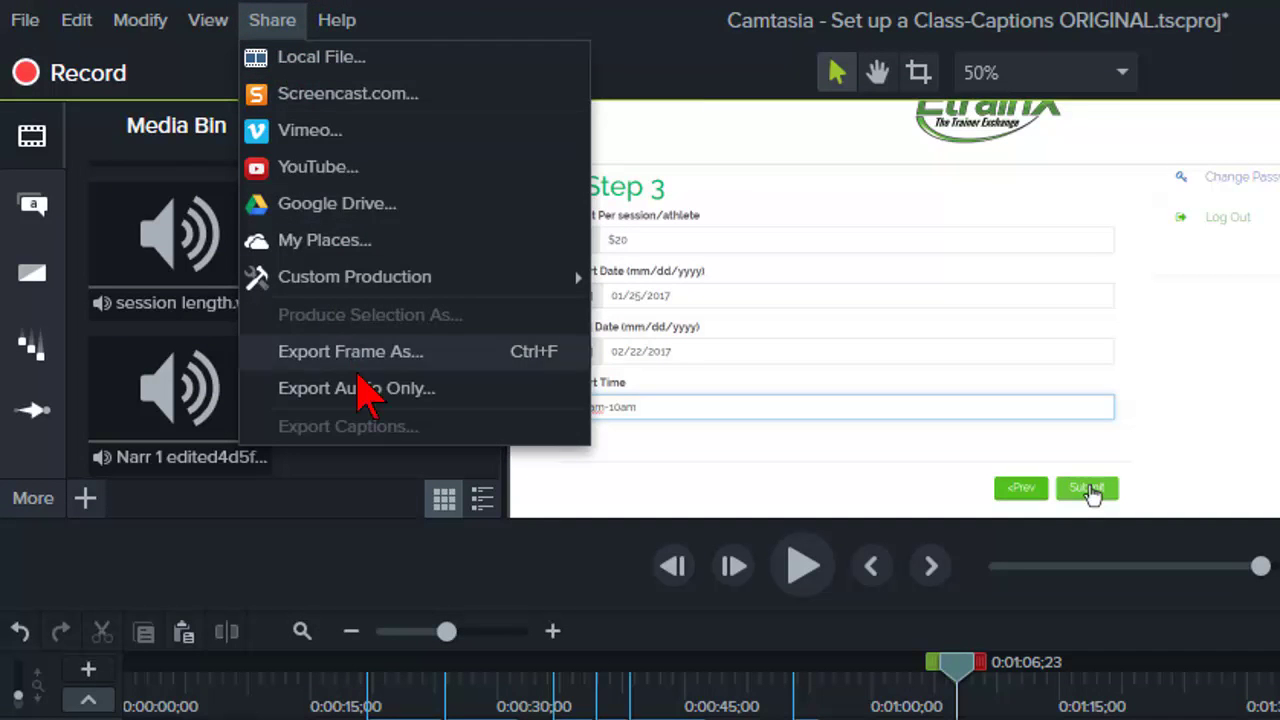
{"action": "left_click", "coordinate": [461, 390]}
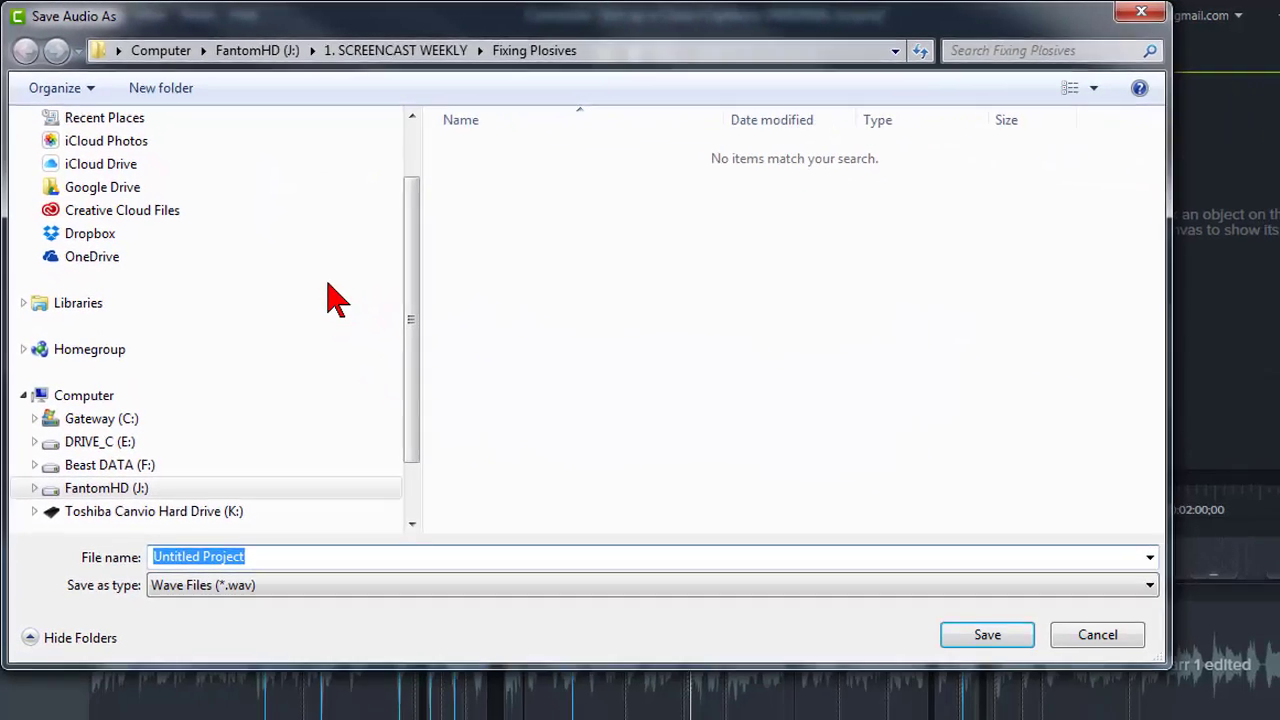
{"action": "type", "text": "Project Audio OR"}
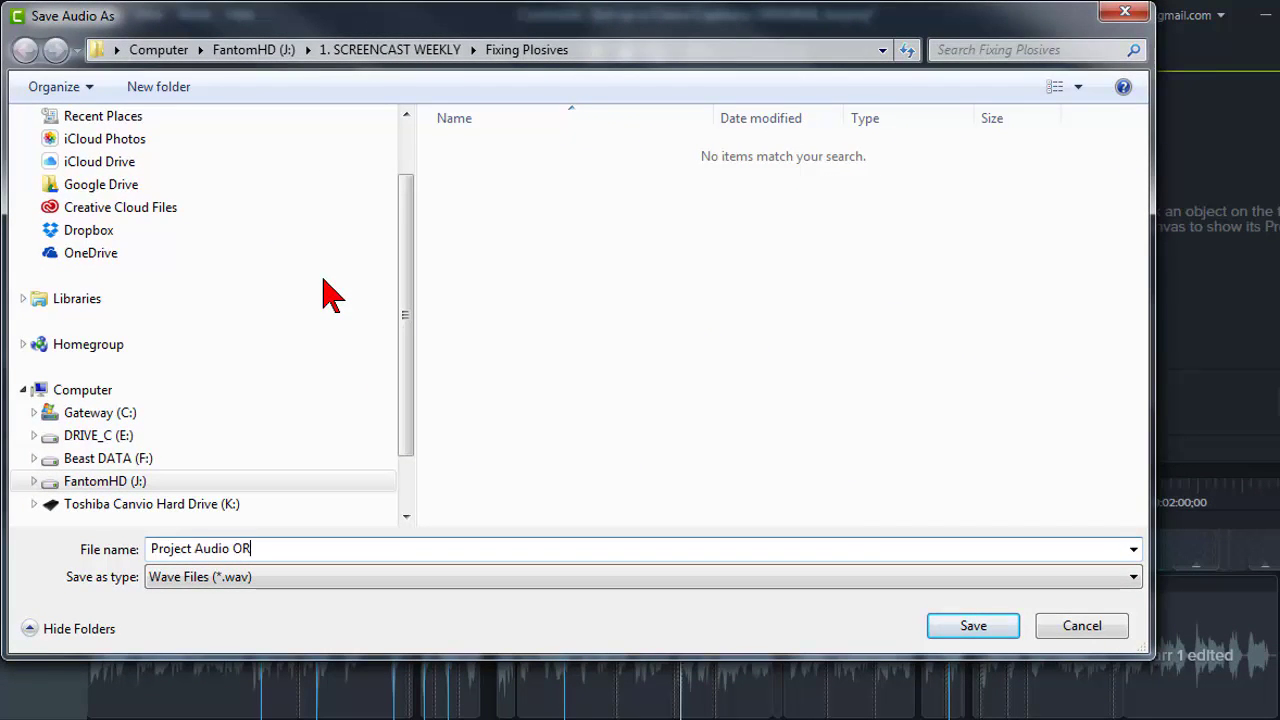
{"action": "type", "text": "IGINAL"}
{"action": "left_click", "coordinate": [414, 578]}
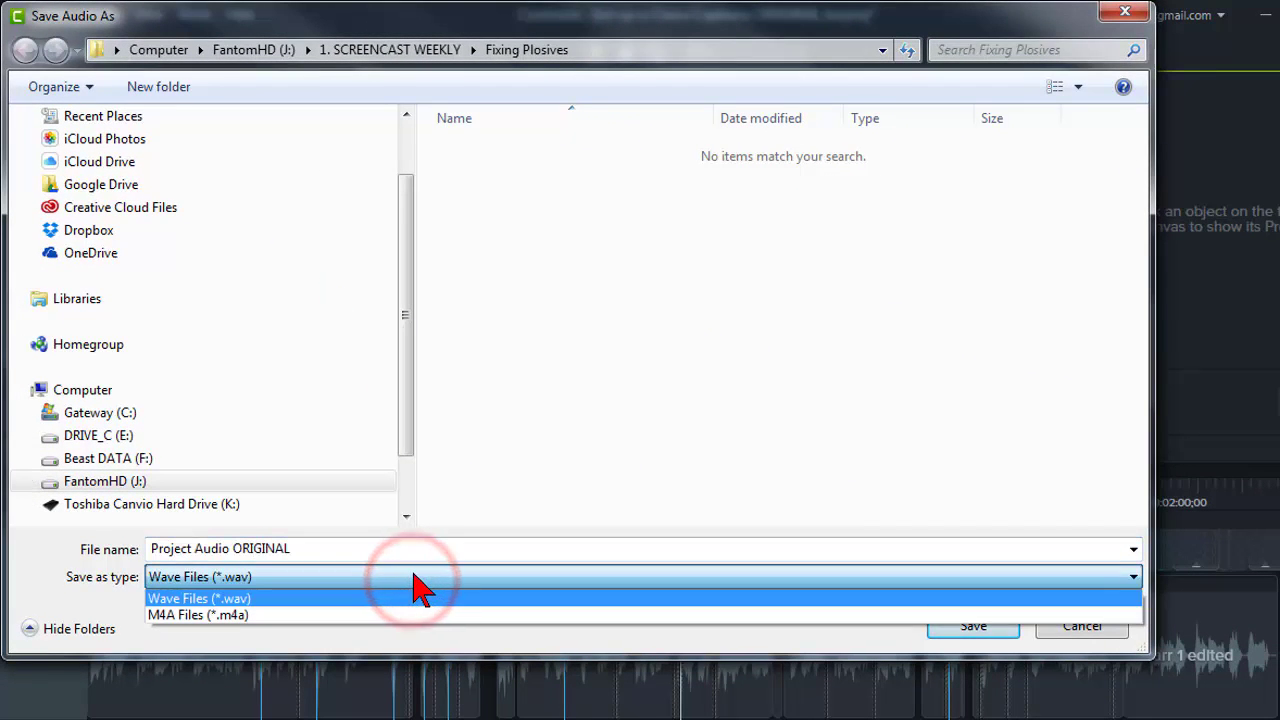
{"action": "left_click", "coordinate": [425, 592]}
{"action": "left_click", "coordinate": [962, 630]}
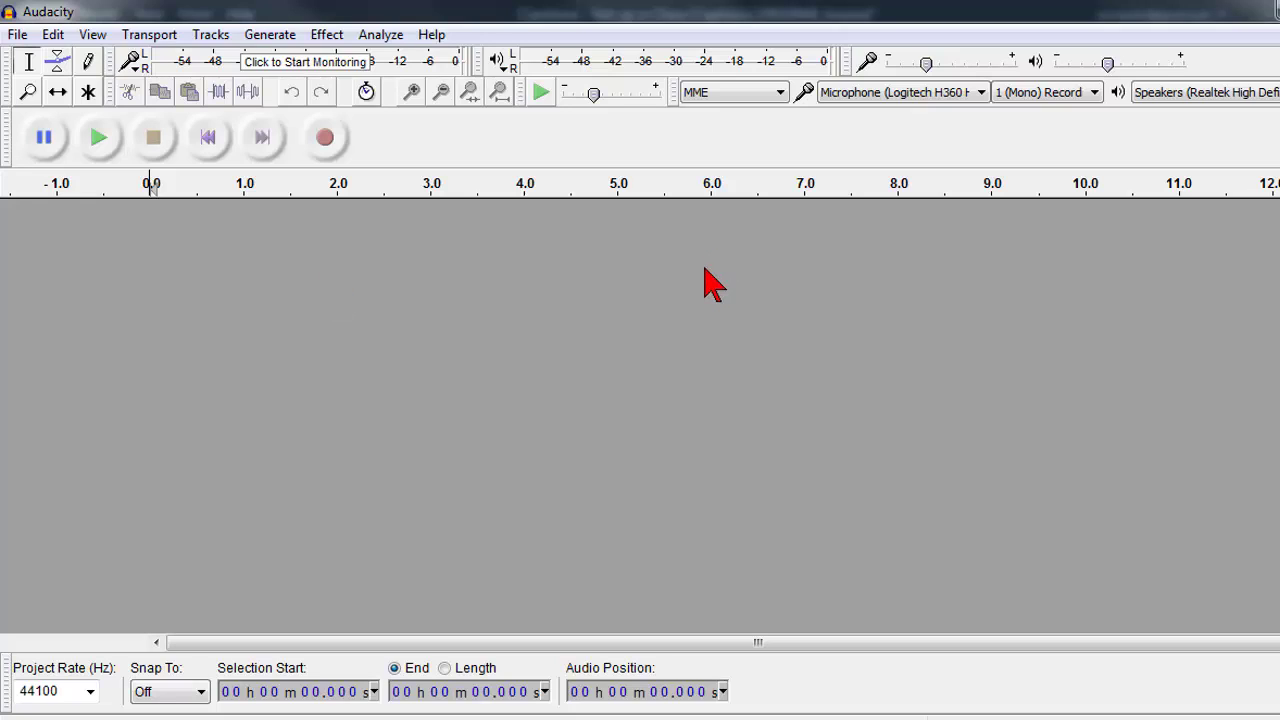
Open 'Project Audio ORIGINAL' in Audacity, where it loads as a stereo 44100 Hz track.
{"action": "left_click", "coordinate": [16, 38]}
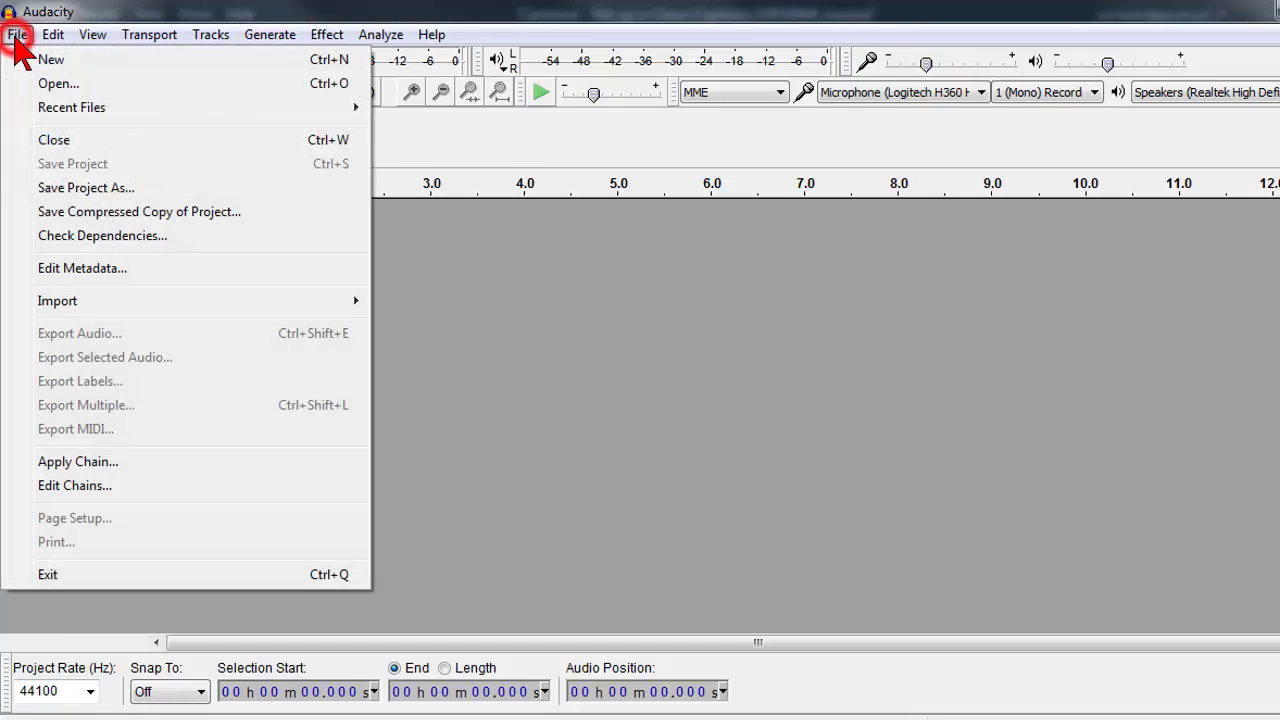
{"action": "left_click", "coordinate": [45, 83]}
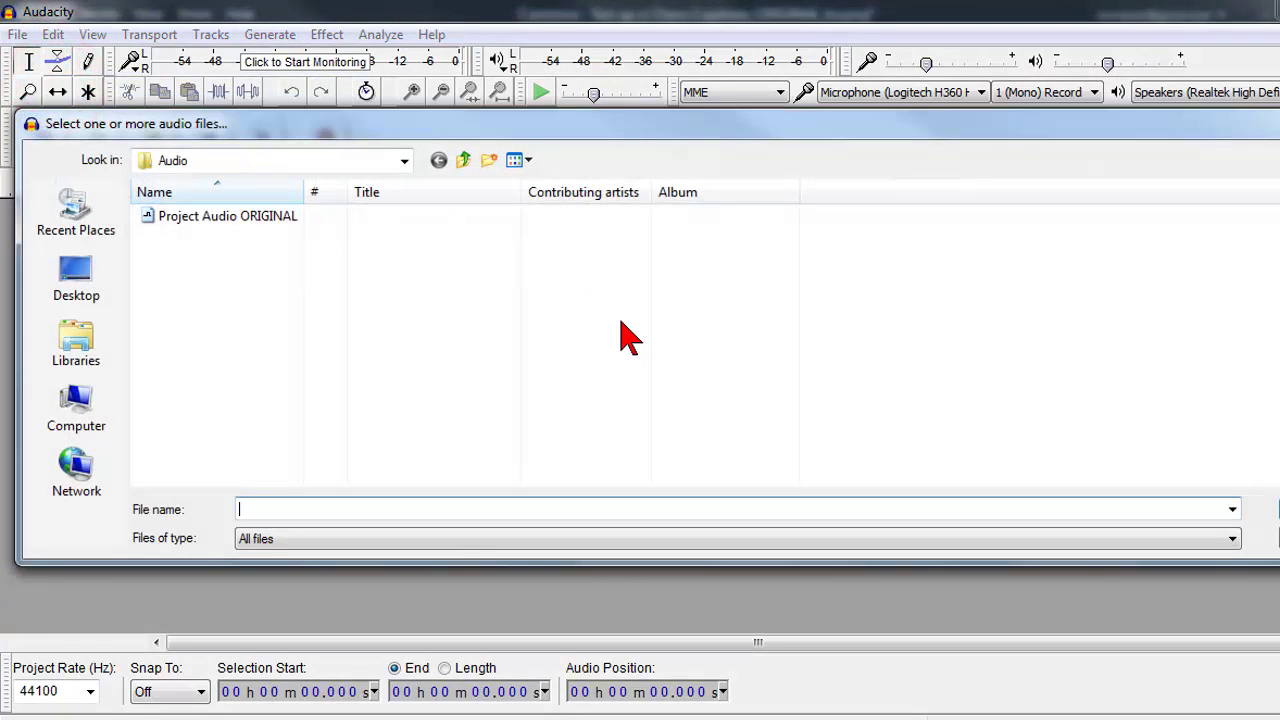
{"action": "left_click", "coordinate": [236, 218]}
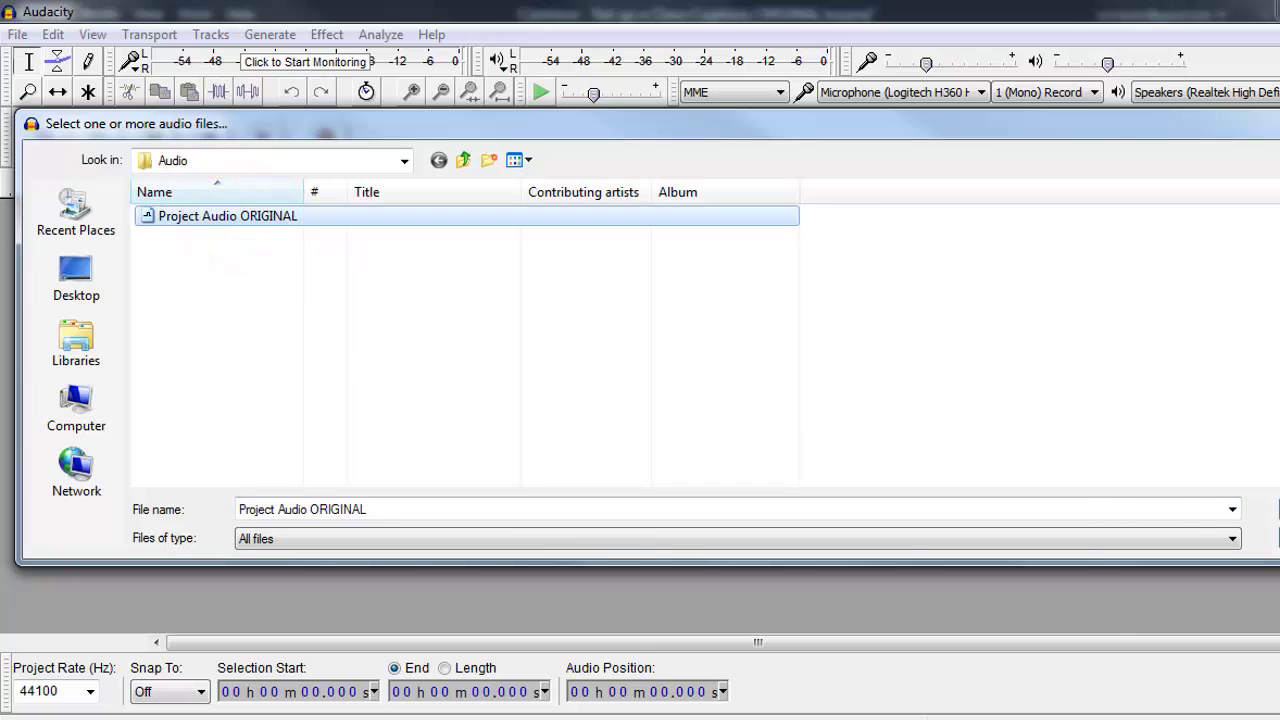
{"action": "key", "text": "Return"}
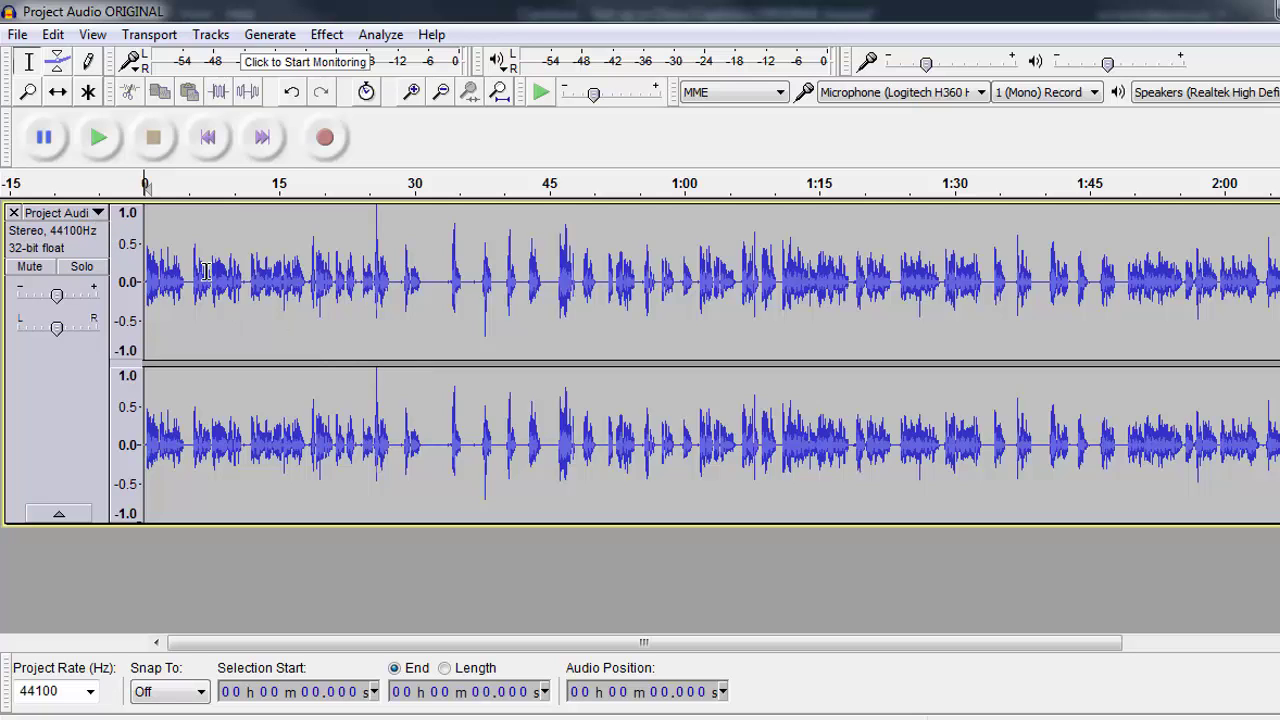
Split the stereo track into two mono tracks and delete the second one.
{"action": "left_click", "coordinate": [100, 213]}
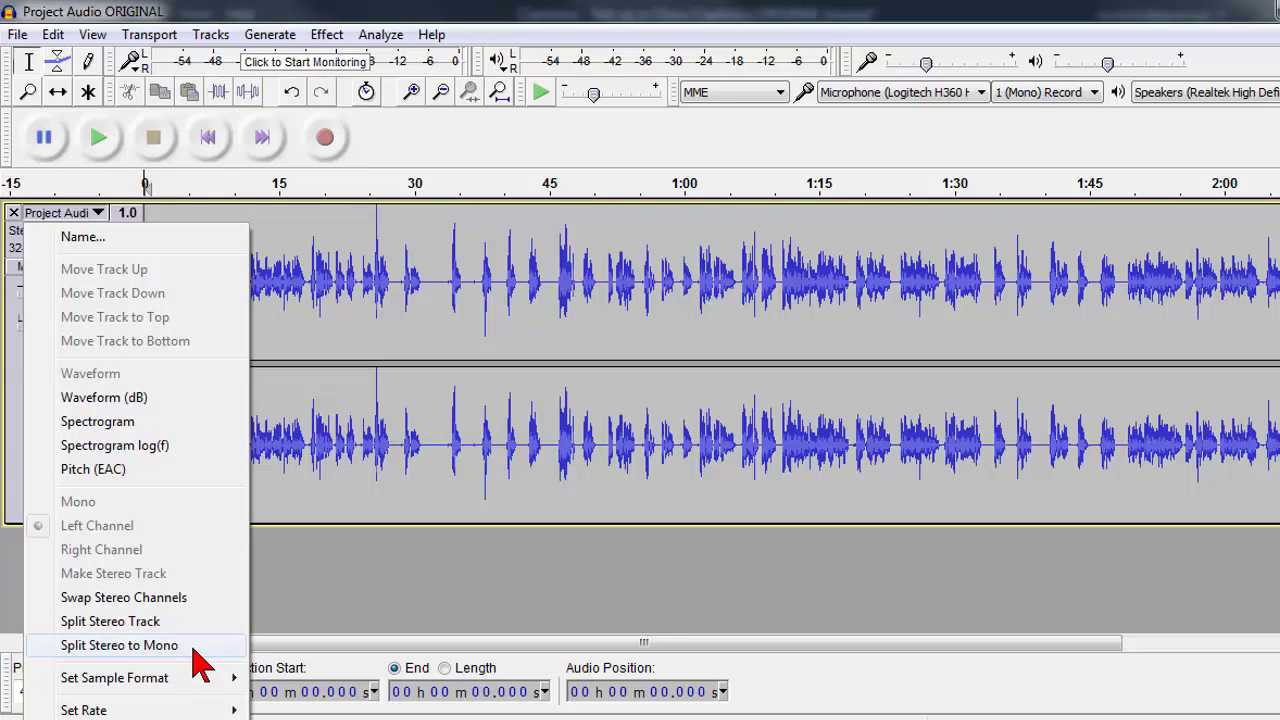
{"action": "left_click", "coordinate": [150, 645]}
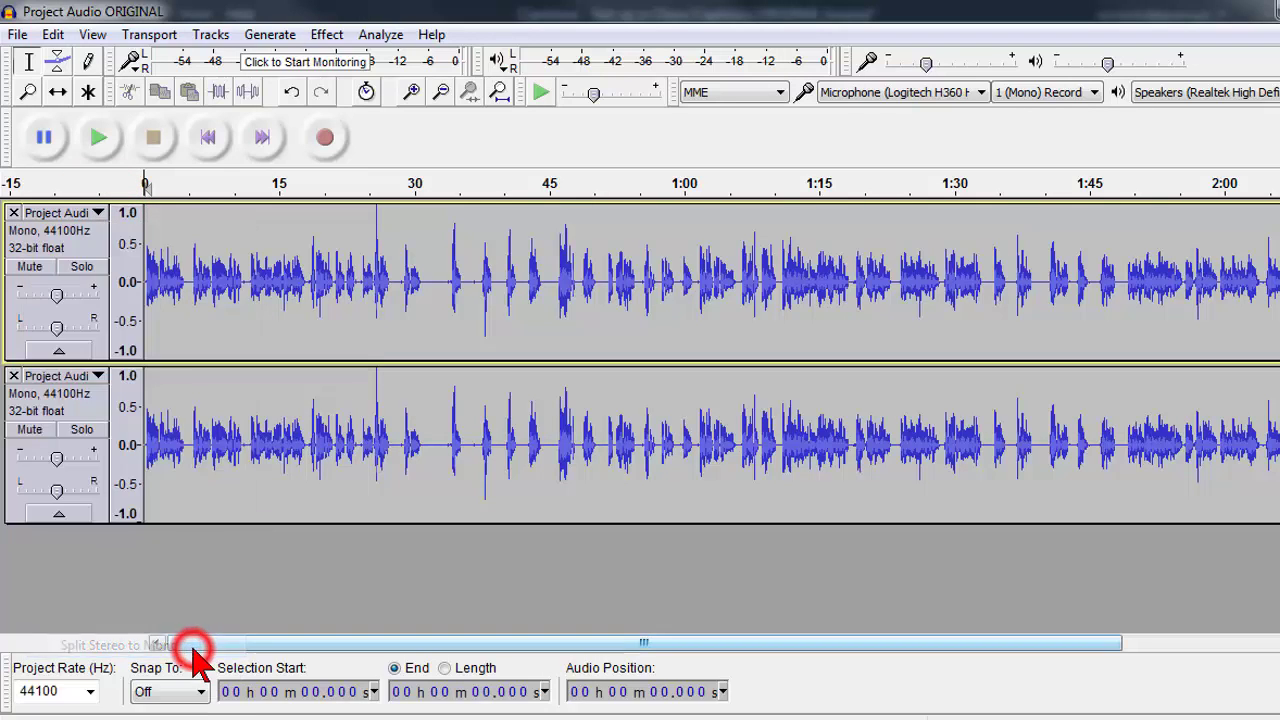
{"action": "left_click", "coordinate": [14, 377]}
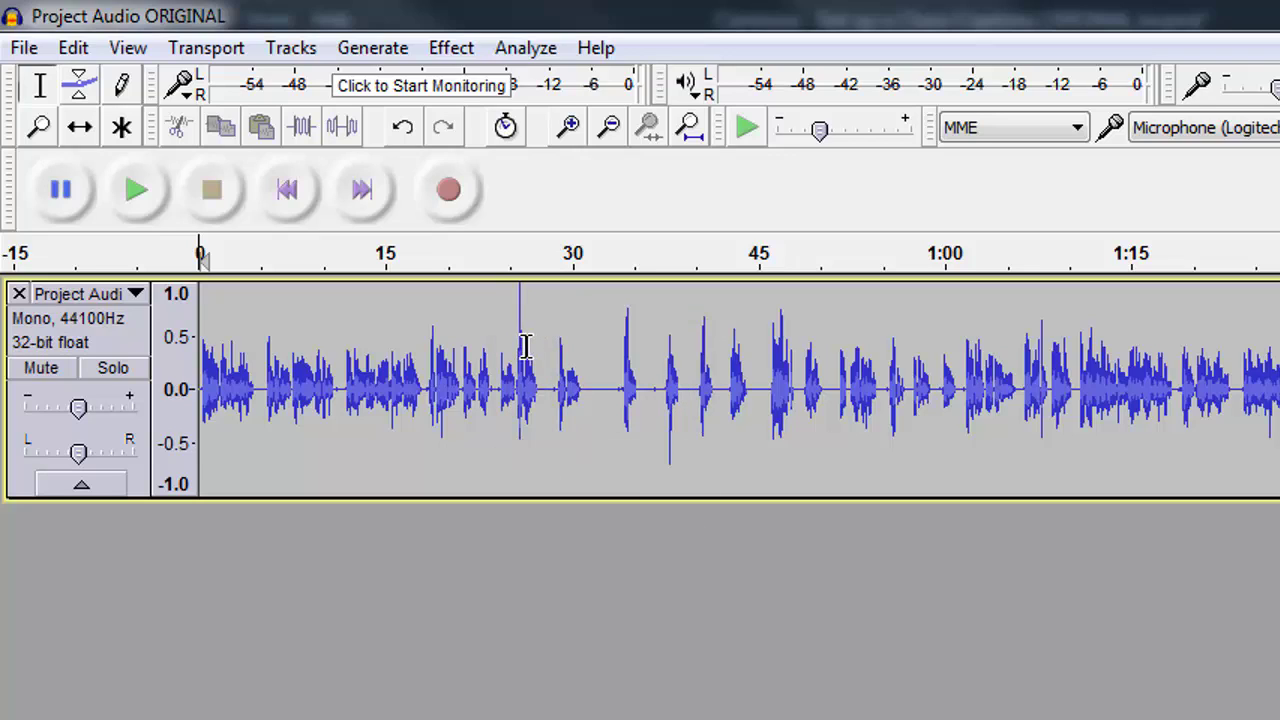
Select and play the short stretch just before 26 seconds to check for a plosive.
{"action": "left_click", "coordinate": [525, 345]}
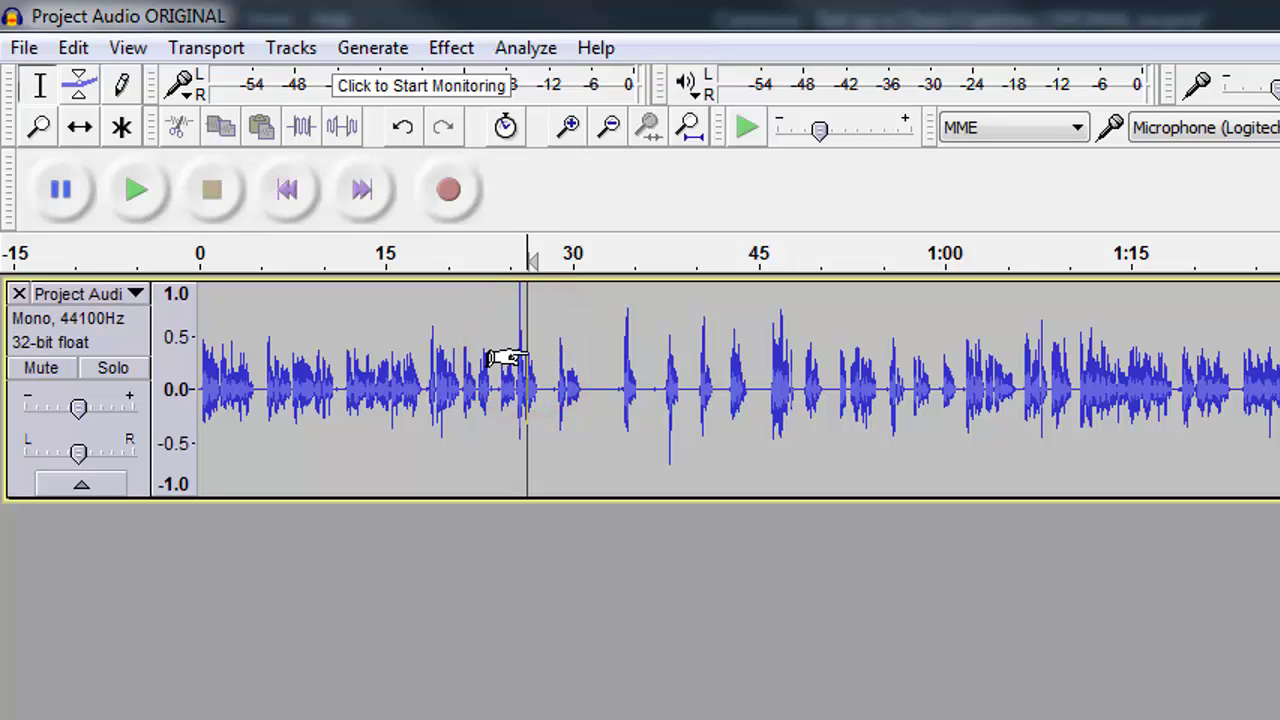
{"action": "left_click_drag", "start_coordinate": [527, 357], "coordinate": [514, 357]}
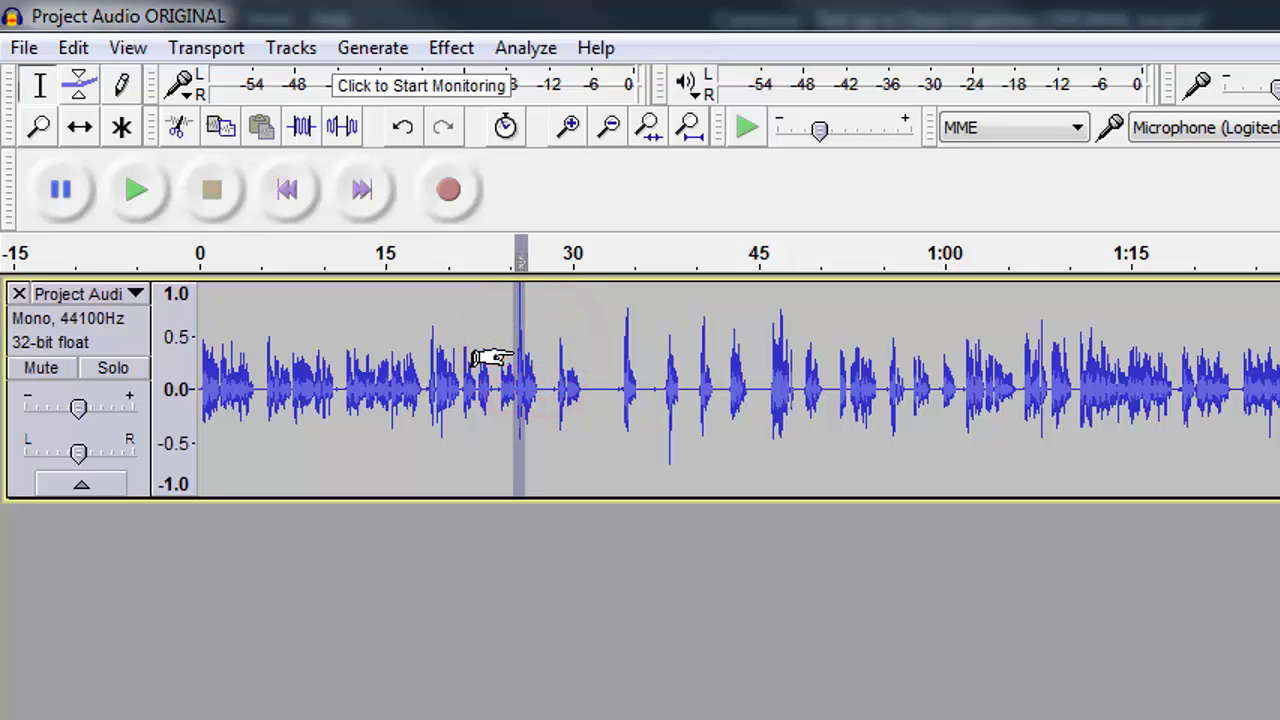
{"action": "left_click", "coordinate": [136, 193]}
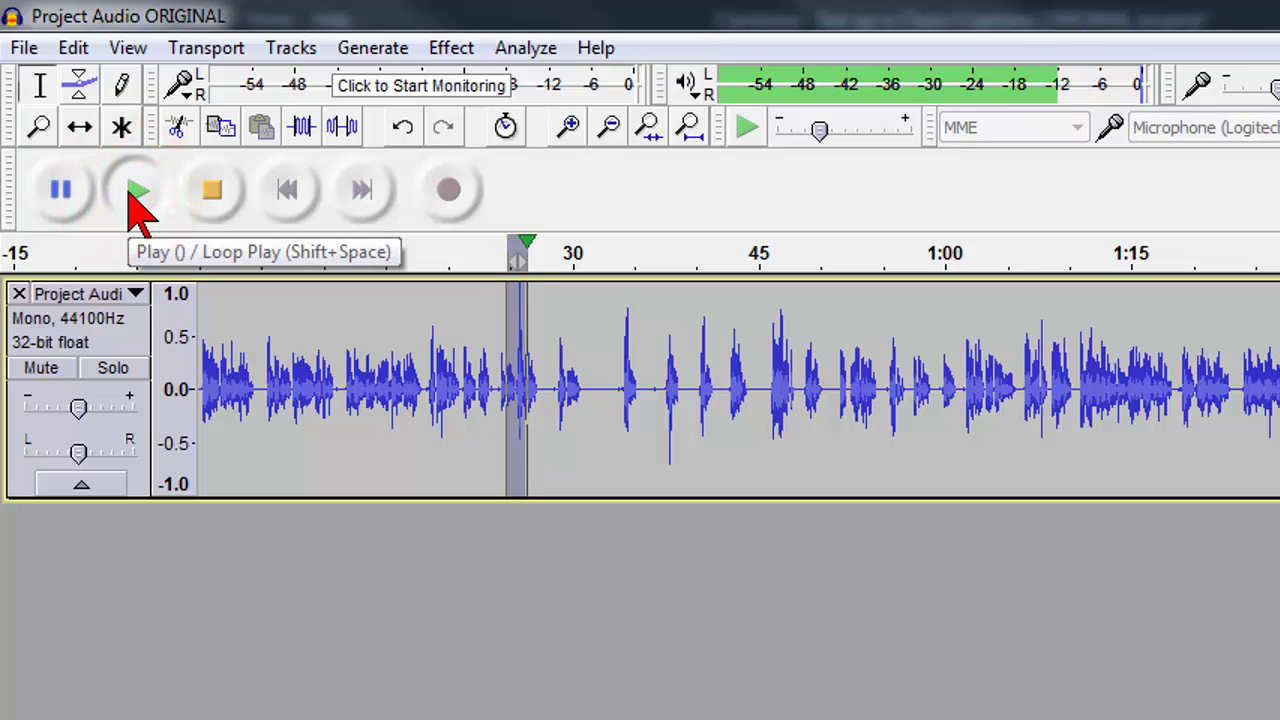
{"action": "left_click", "coordinate": [520, 367]}
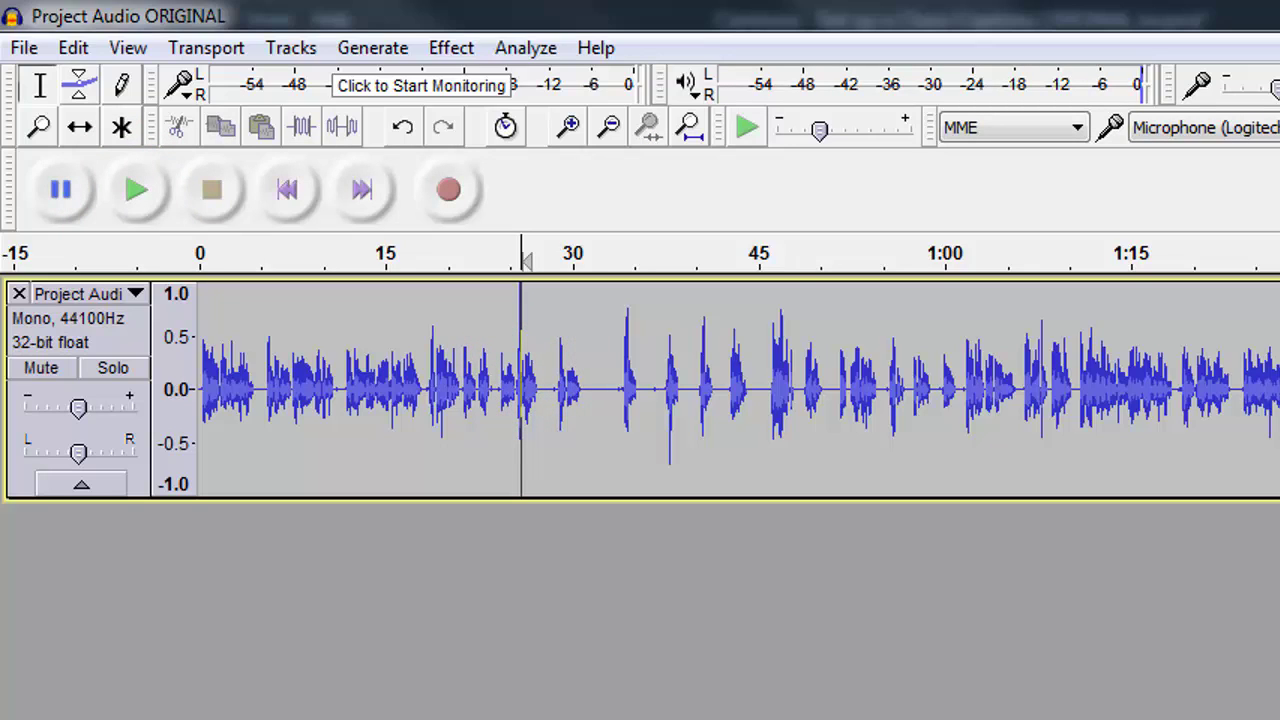
Audition 1:05–1:09, zoom in, and select the brief spike near 1:07.75.
{"action": "left_click_drag", "start_coordinate": [1056, 440], "coordinate": [1023, 443]}
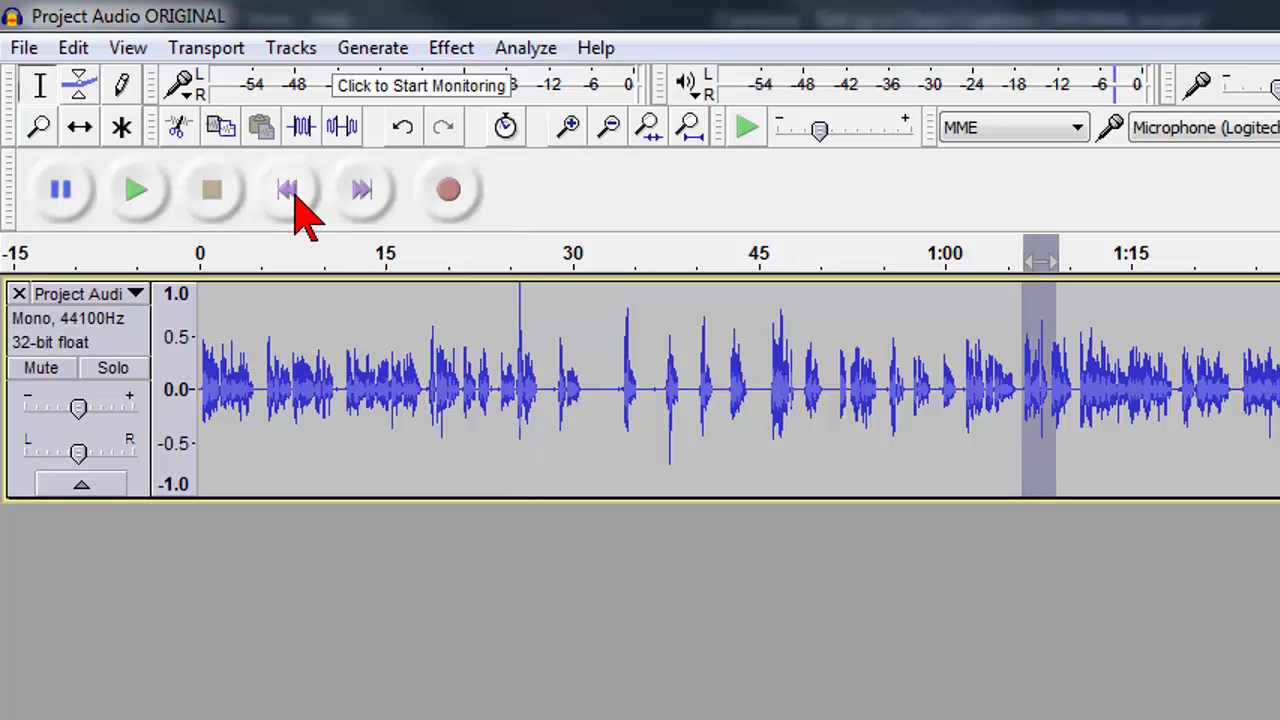
{"action": "left_click", "coordinate": [128, 205]}
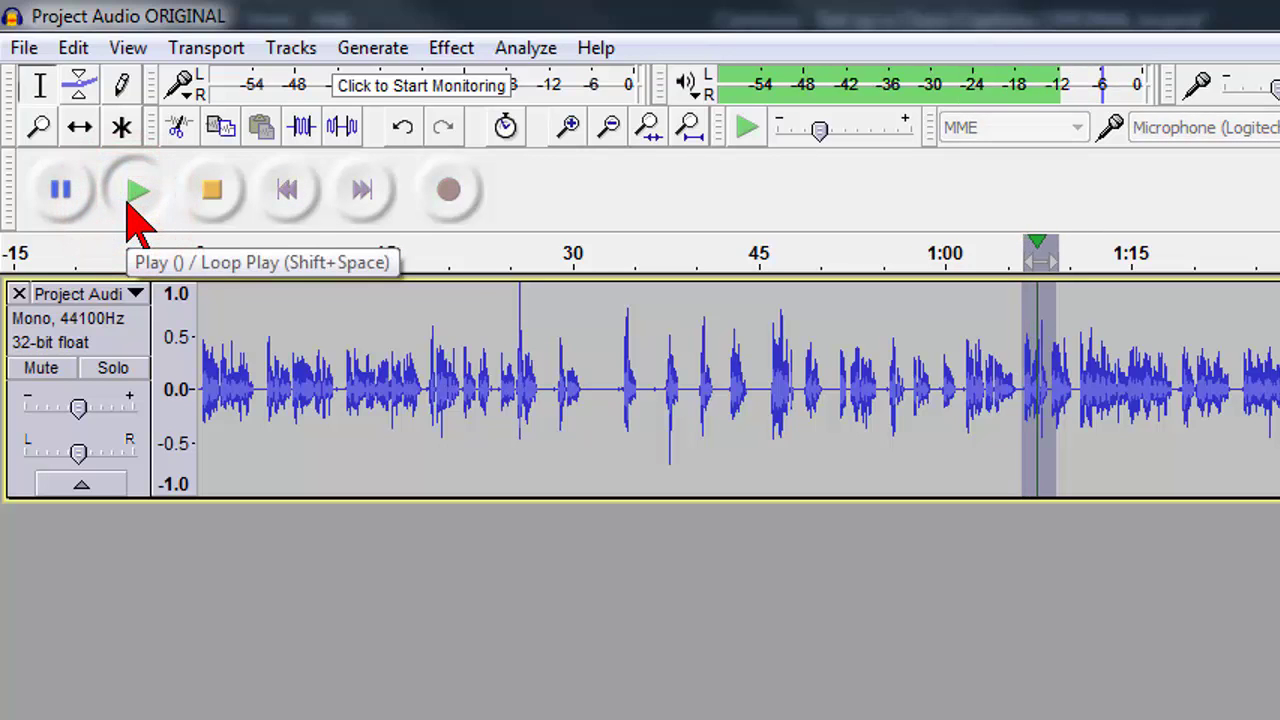
{"action": "key", "text": "ctrl"}
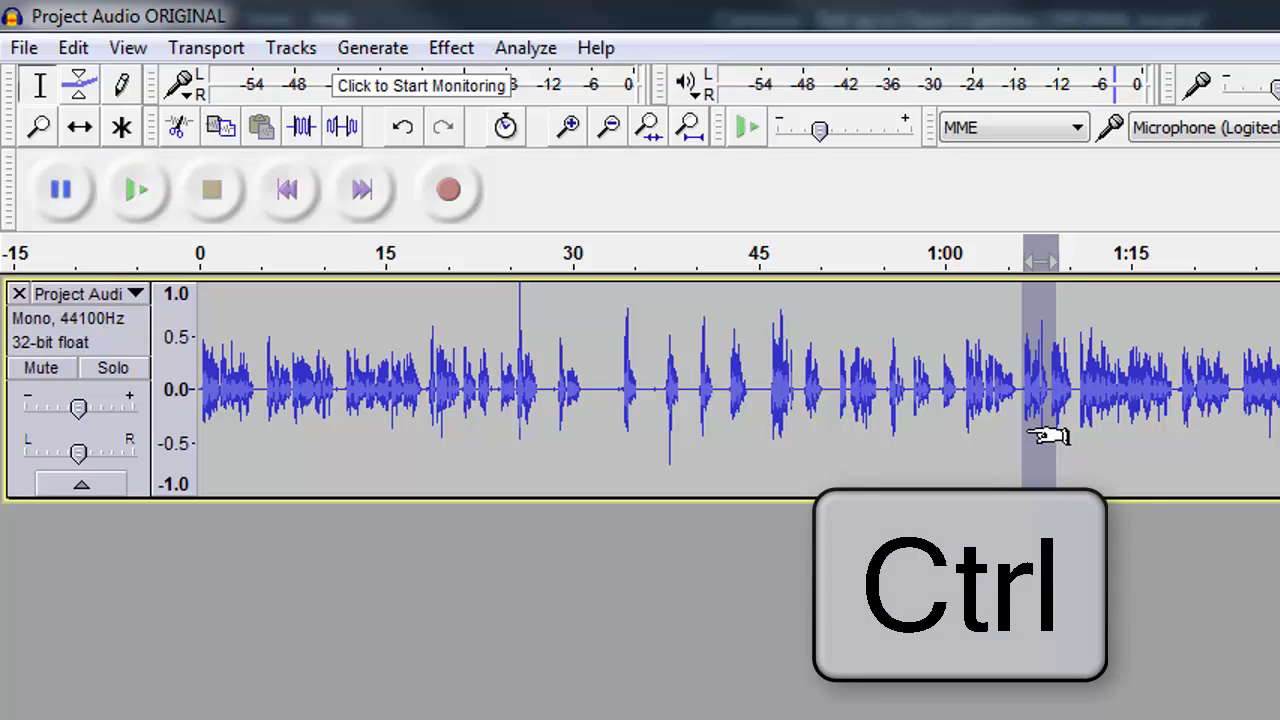
{"action": "scroll", "coordinate": [1032, 433], "scroll_direction": "up", "scroll_amount": 4}
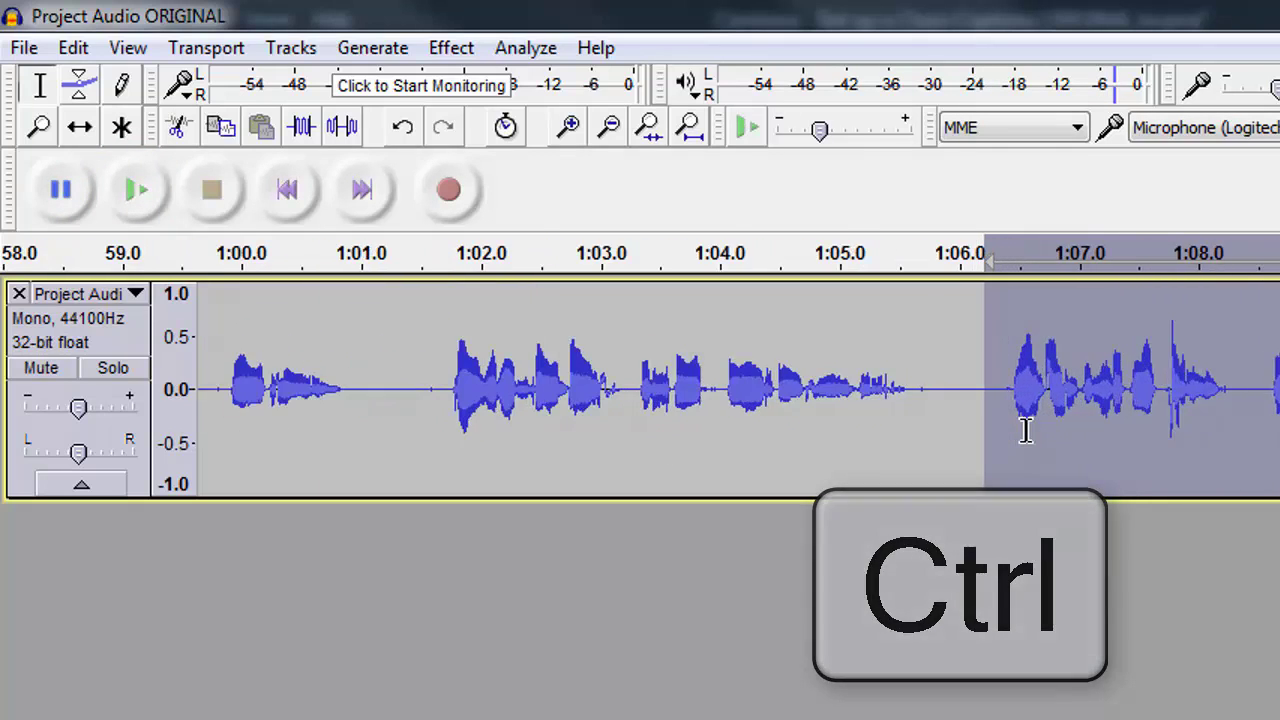
{"action": "scroll", "coordinate": [1025, 430], "scroll_direction": "up", "scroll_amount": 3}
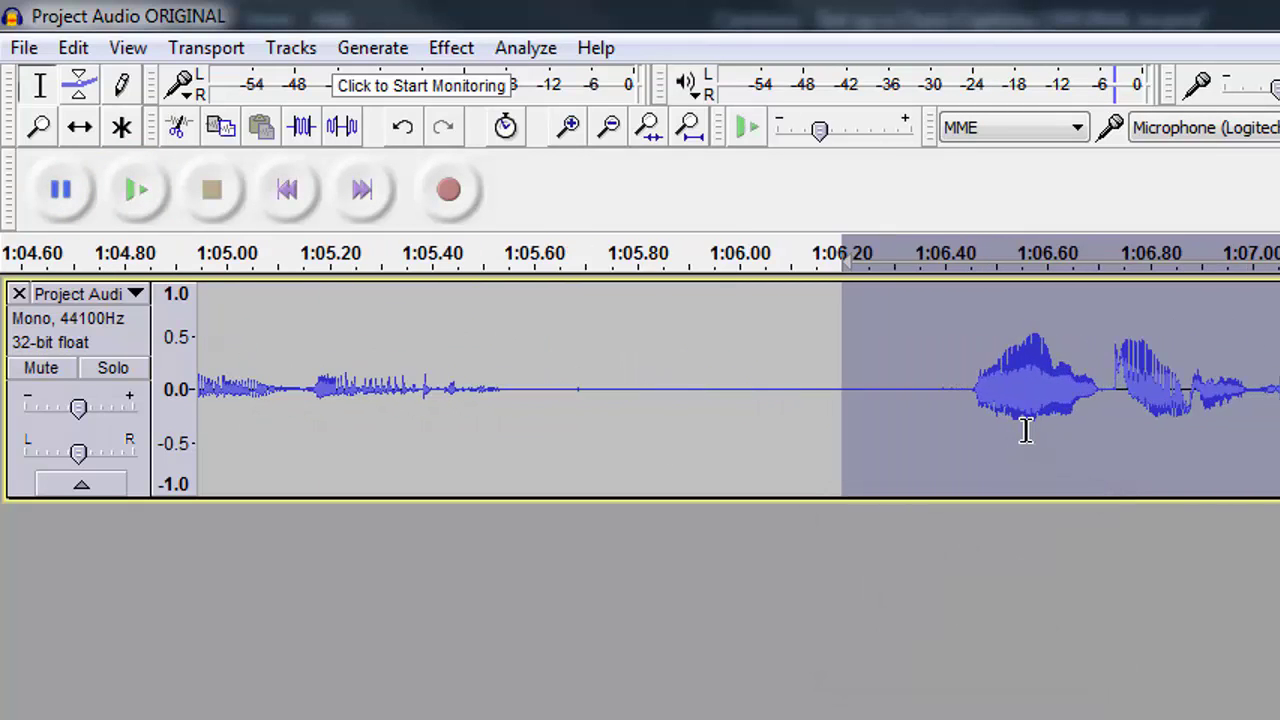
{"action": "scroll", "coordinate": [640, 390], "scroll_direction": "right", "scroll_amount": 3}
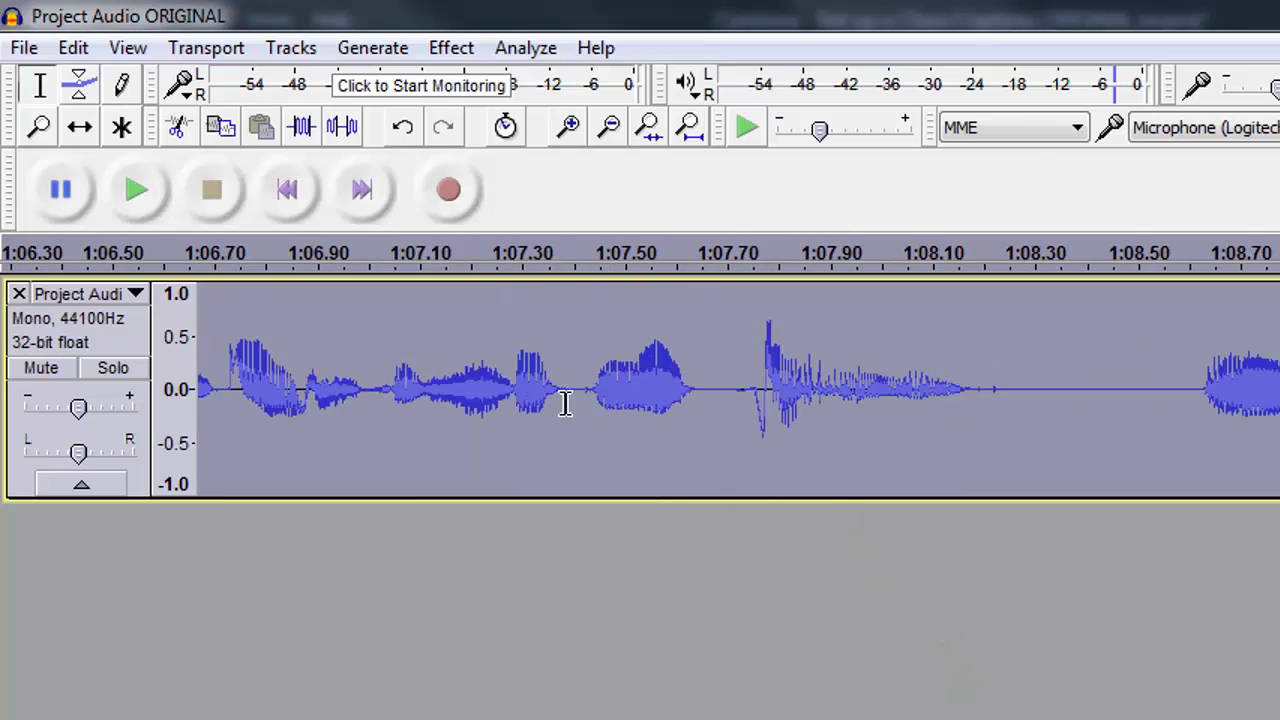
{"action": "left_click_drag", "start_coordinate": [421, 382], "coordinate": [466, 386]}
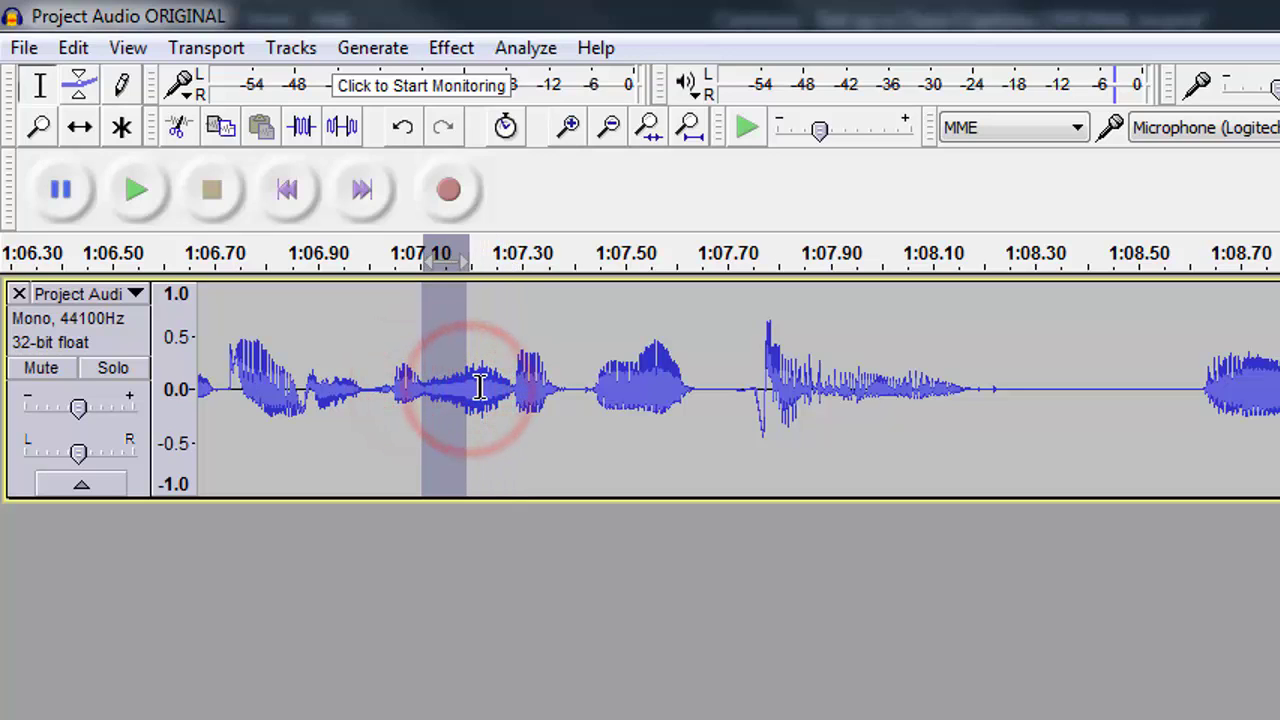
{"action": "left_click", "coordinate": [480, 388]}
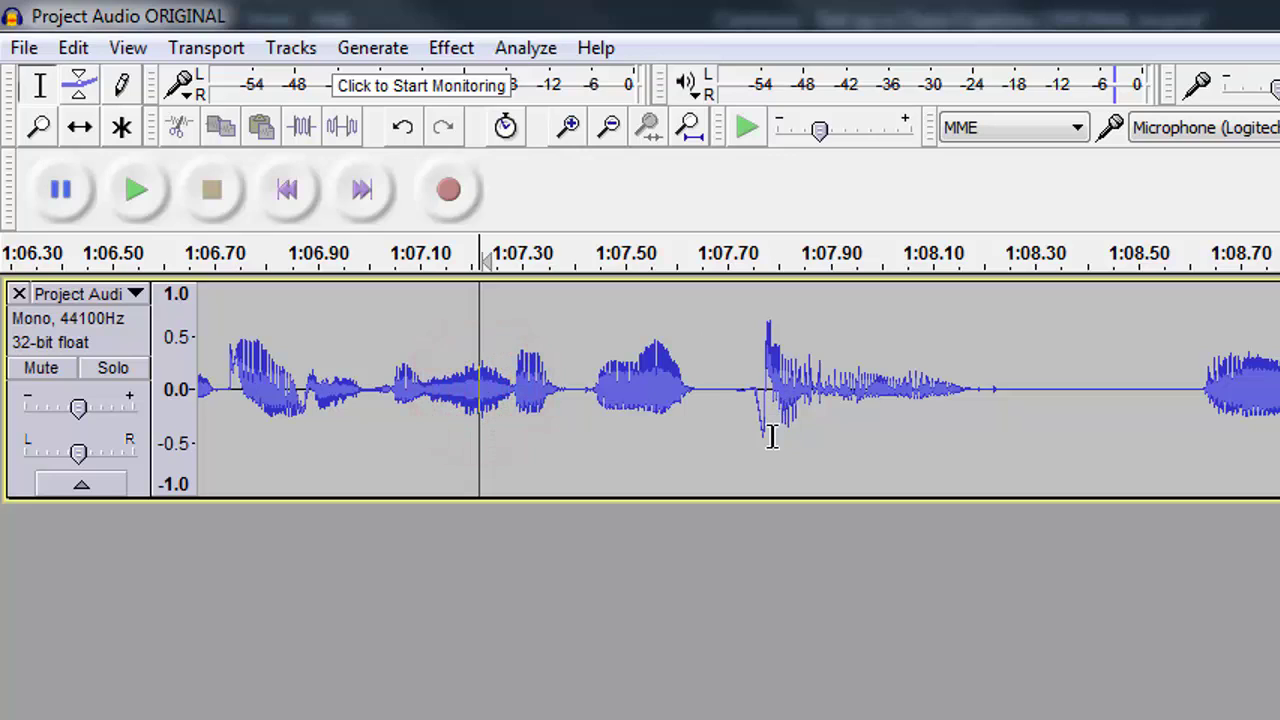
{"action": "left_click_drag", "start_coordinate": [772, 437], "coordinate": [736, 437]}
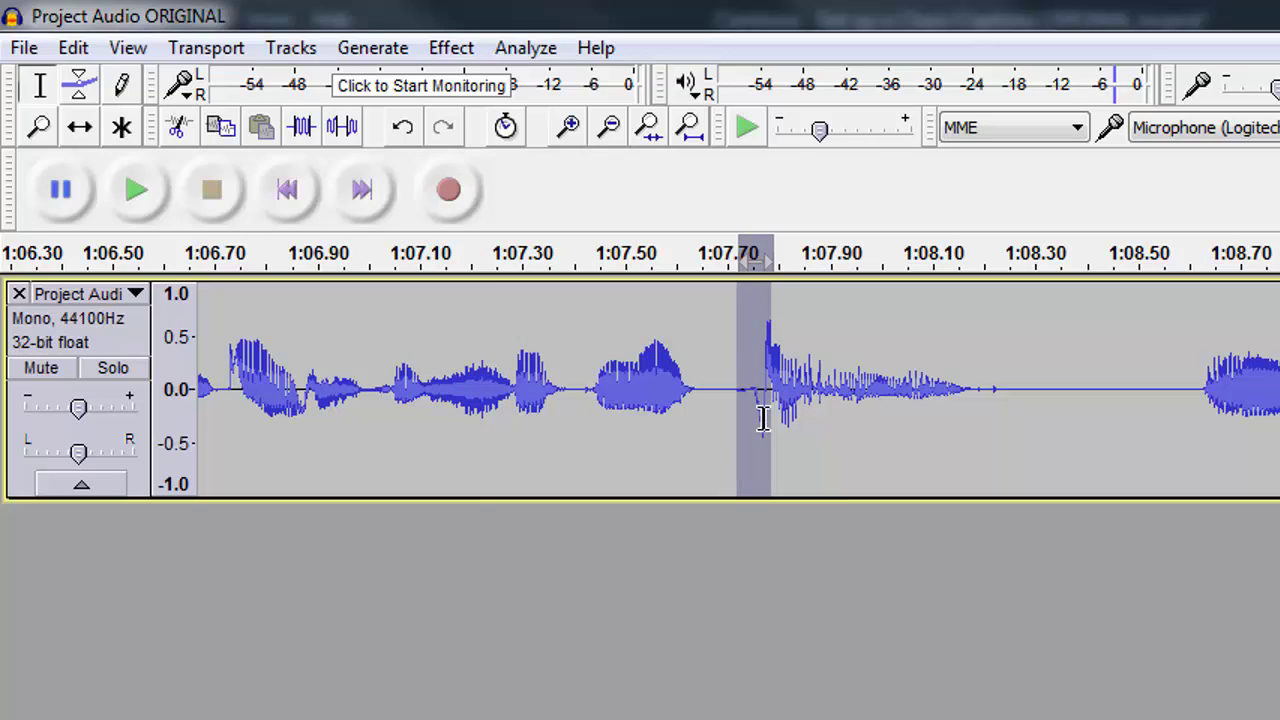
{"action": "scroll", "coordinate": [905, 453], "scroll_direction": "up", "scroll_amount": 2}
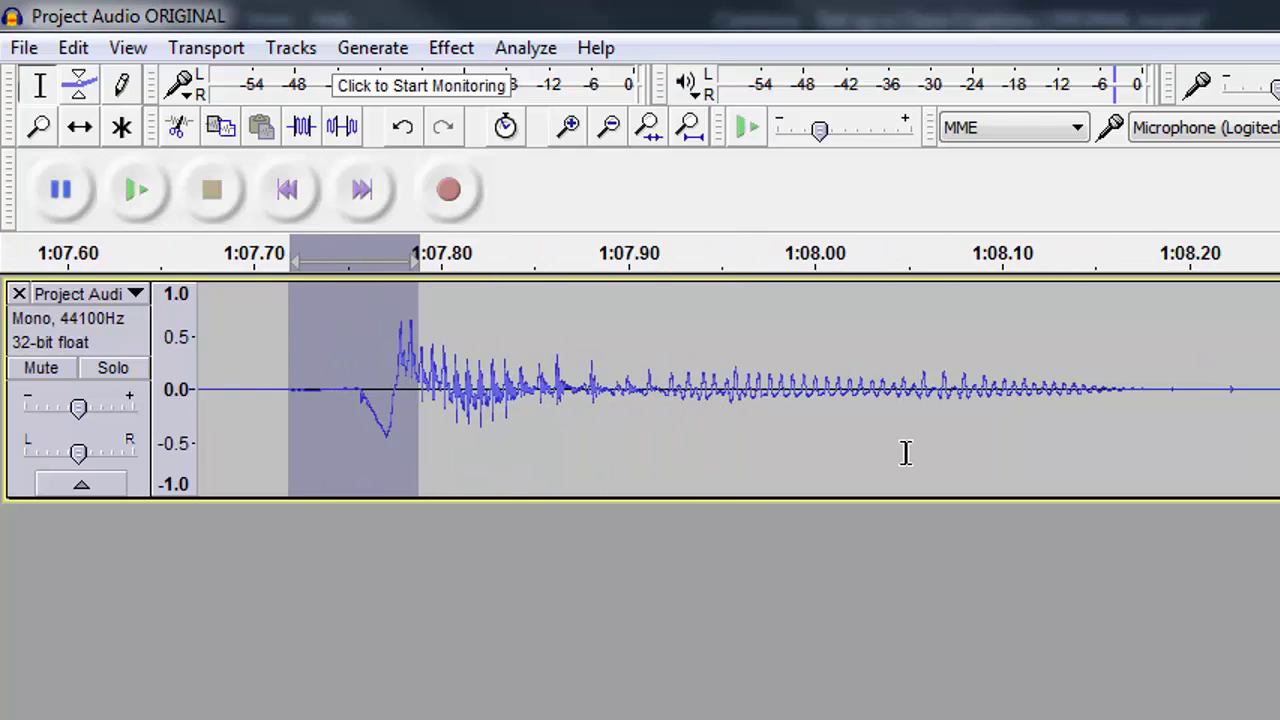
Fine-tune the spike selection to end at about 1:07.79, auditioning each adjustment.
{"action": "scroll", "coordinate": [905, 453], "scroll_direction": "right", "scroll_amount": 1}
{"action": "scroll", "coordinate": [905, 453], "scroll_direction": "left", "scroll_amount": 1}
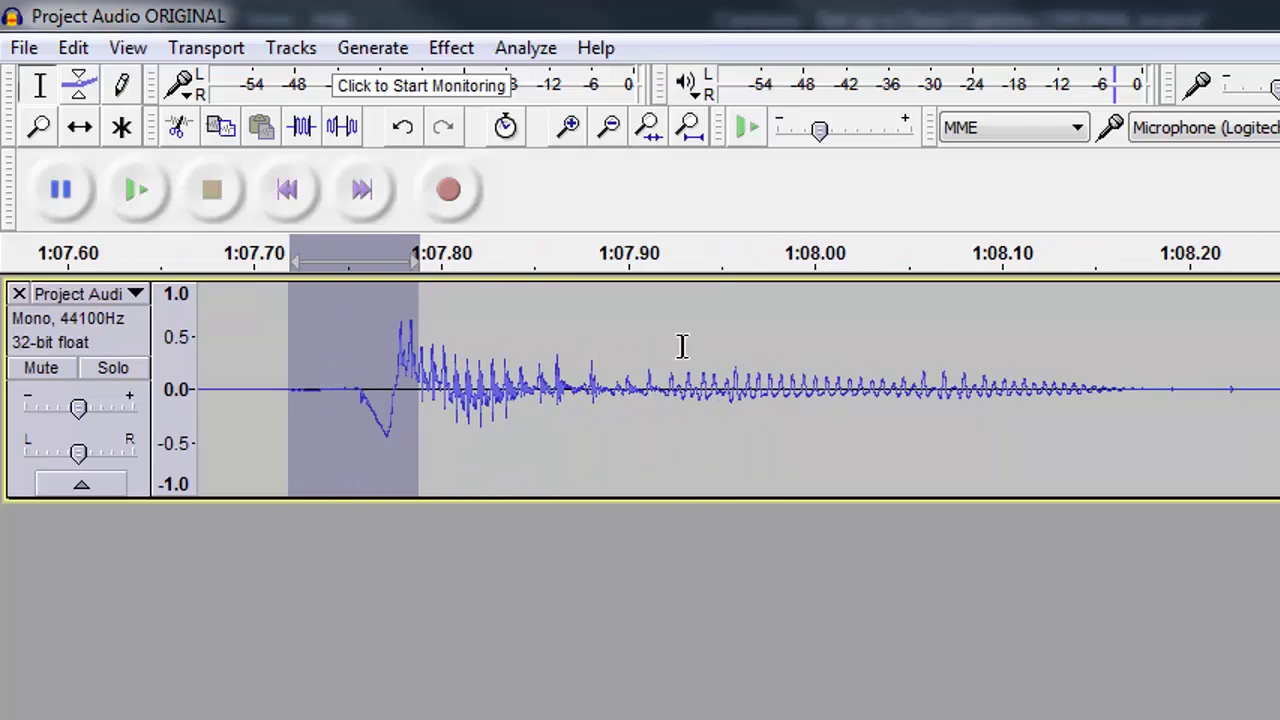
{"action": "left_click", "coordinate": [137, 195]}
{"action": "left_click", "coordinate": [141, 196]}
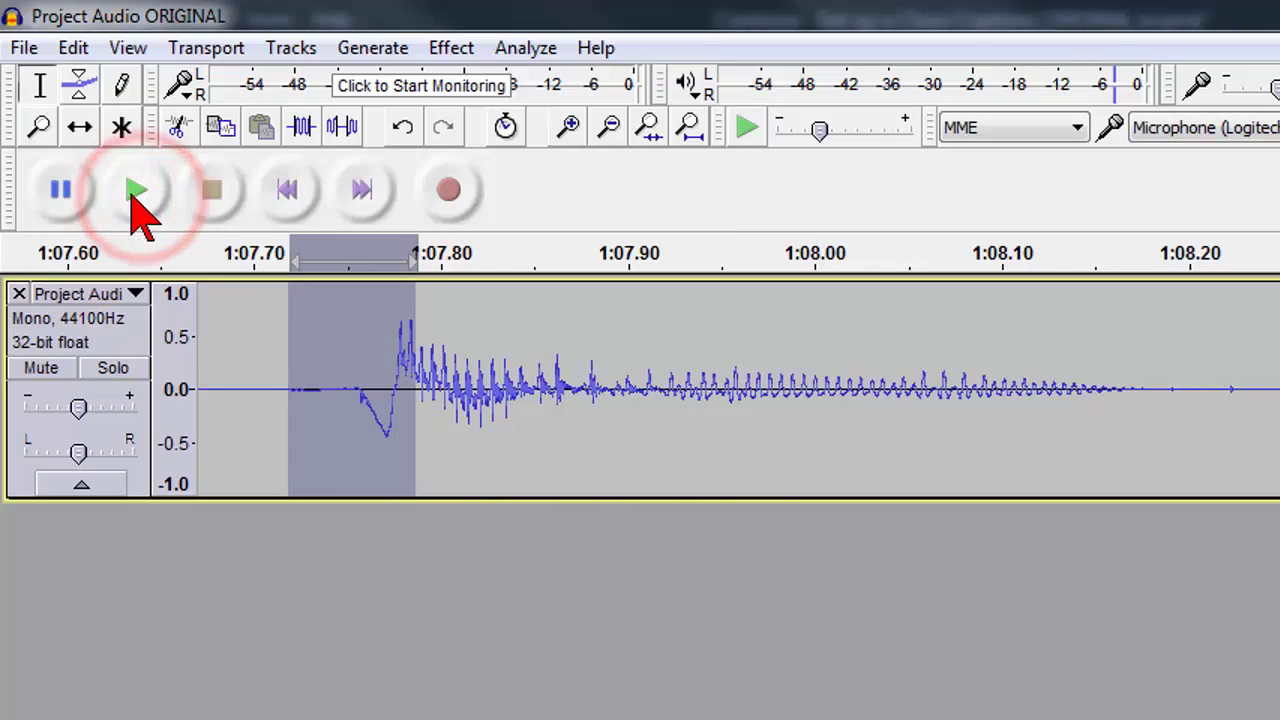
{"action": "left_click", "coordinate": [412, 322]}
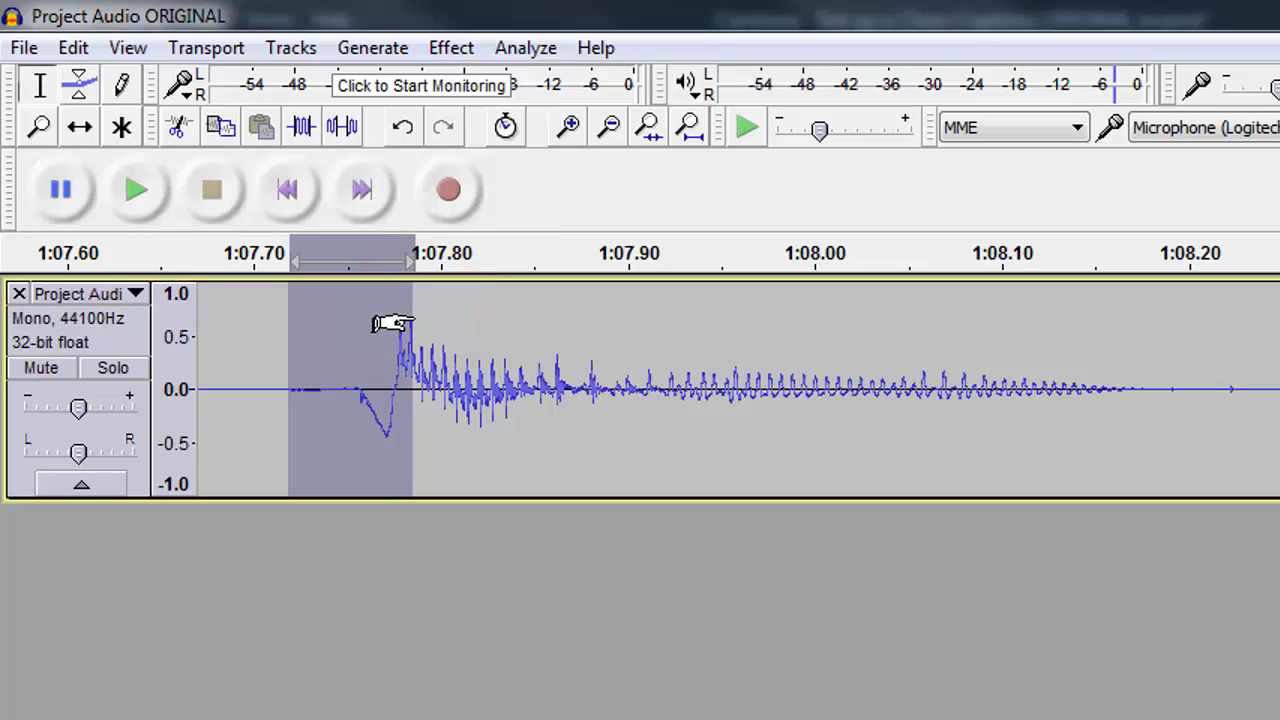
{"action": "left_click", "coordinate": [140, 192]}
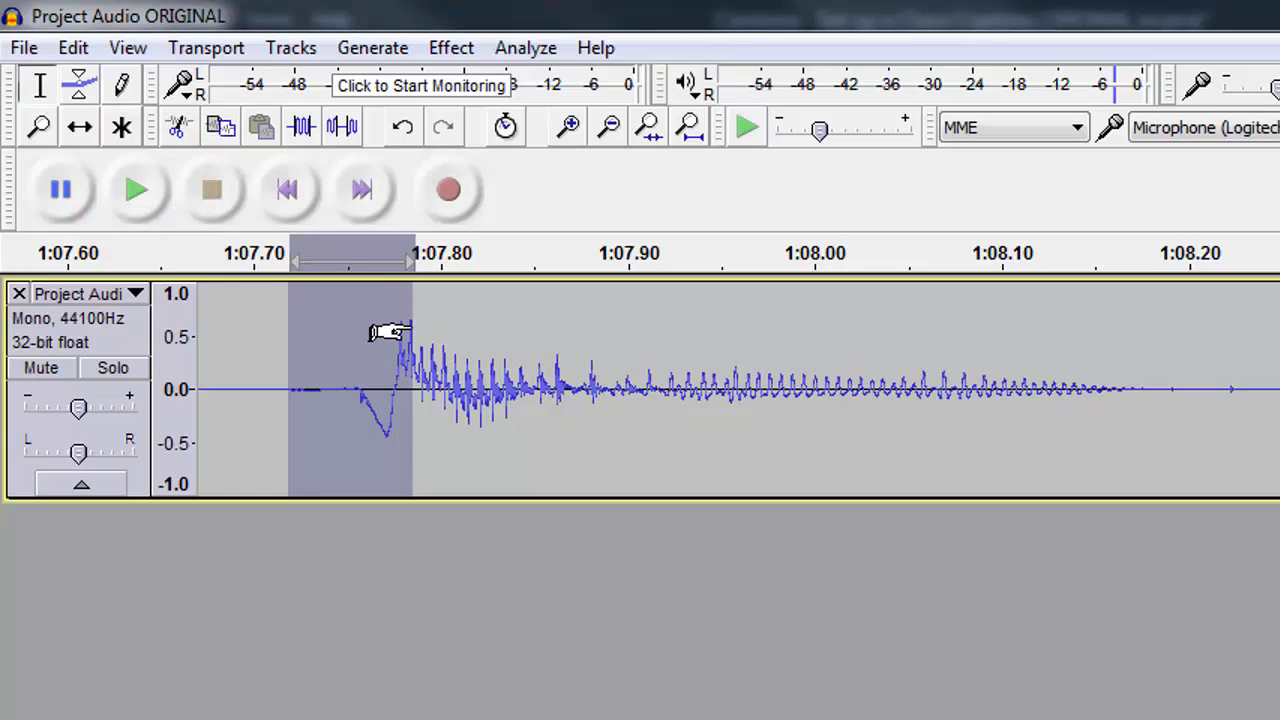
{"action": "left_click_drag", "start_coordinate": [413, 328], "coordinate": [421, 328]}
{"action": "left_click", "coordinate": [143, 198]}
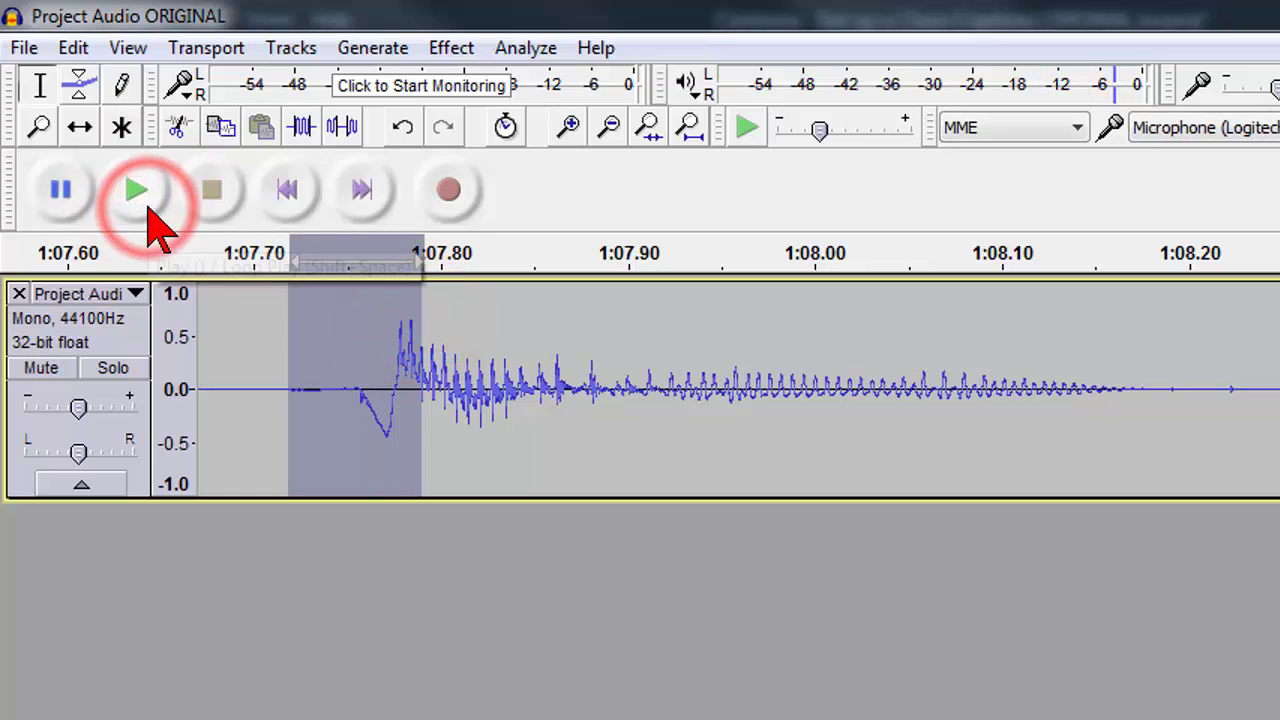
{"action": "left_click_drag", "start_coordinate": [420, 333], "coordinate": [433, 333]}
{"action": "left_click", "coordinate": [158, 190]}
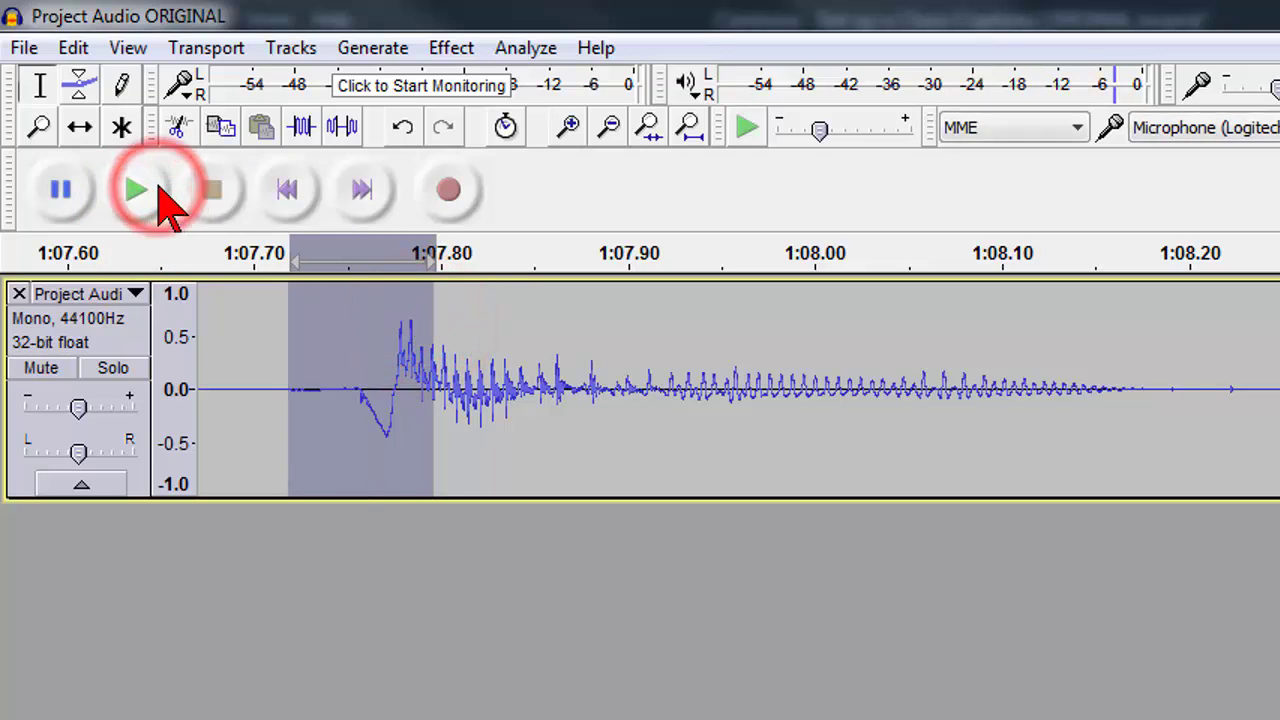
{"action": "left_click_drag", "start_coordinate": [426, 302], "coordinate": [455, 318]}
{"action": "left_click", "coordinate": [140, 192]}
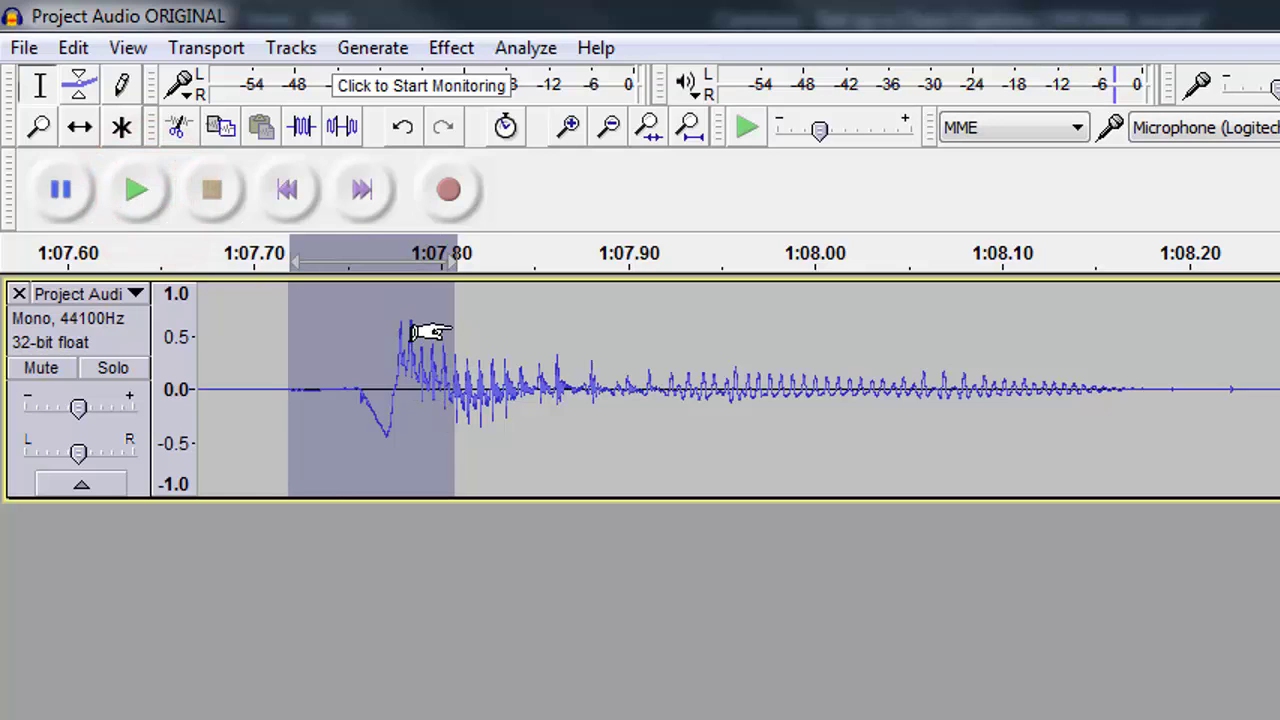
{"action": "left_click_drag", "start_coordinate": [449, 326], "coordinate": [440, 333]}
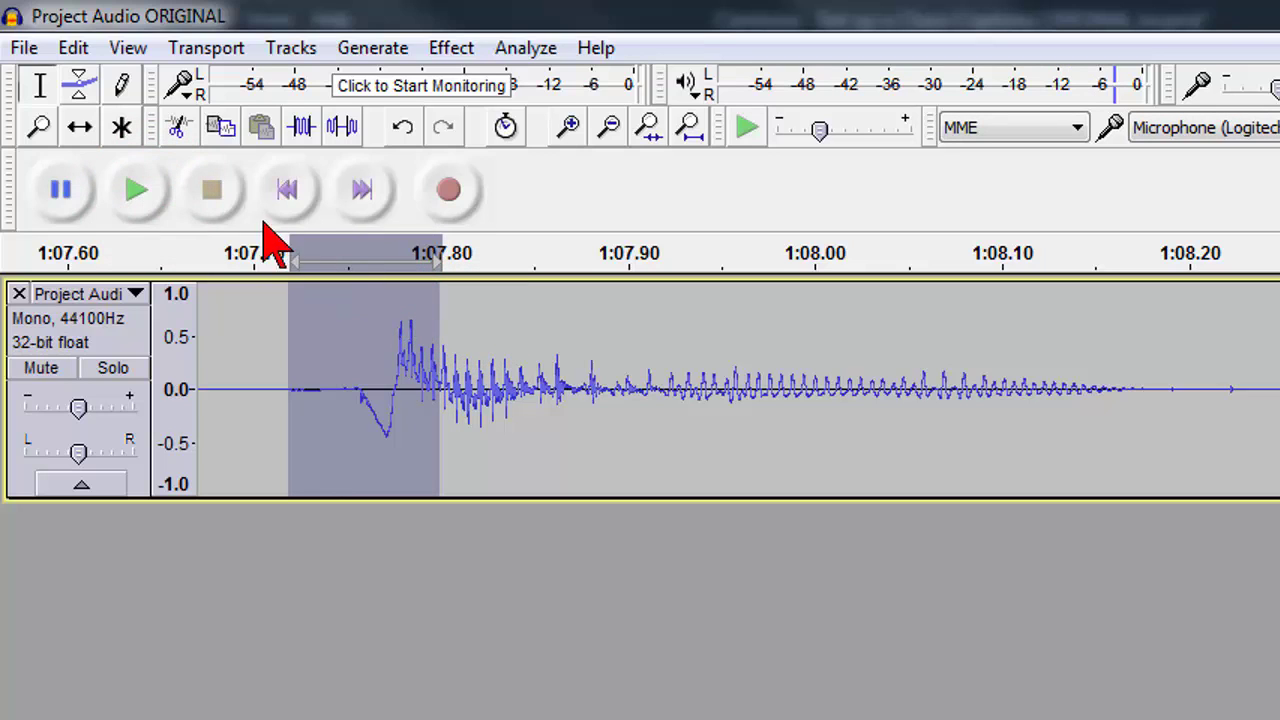
Delete the spike and play 1:07.70–1:08.10 to confirm the edit sounds clean.
{"action": "key", "text": "Delete"}
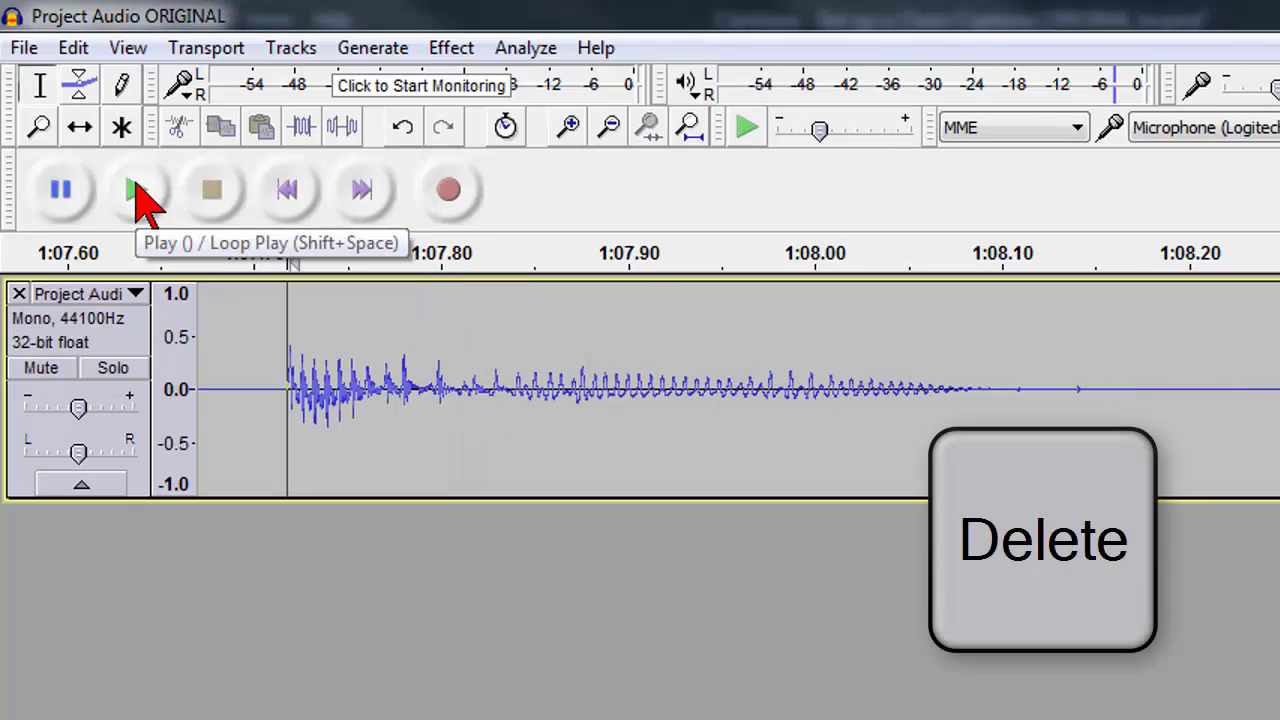
{"action": "mouse_move", "coordinate": [209, 362]}
{"action": "left_mouse_down"}
{"action": "mouse_move", "coordinate": [560, 420]}
{"action": "mouse_move", "coordinate": [1046, 410]}
{"action": "left_mouse_up"}
{"action": "left_click", "coordinate": [135, 192]}
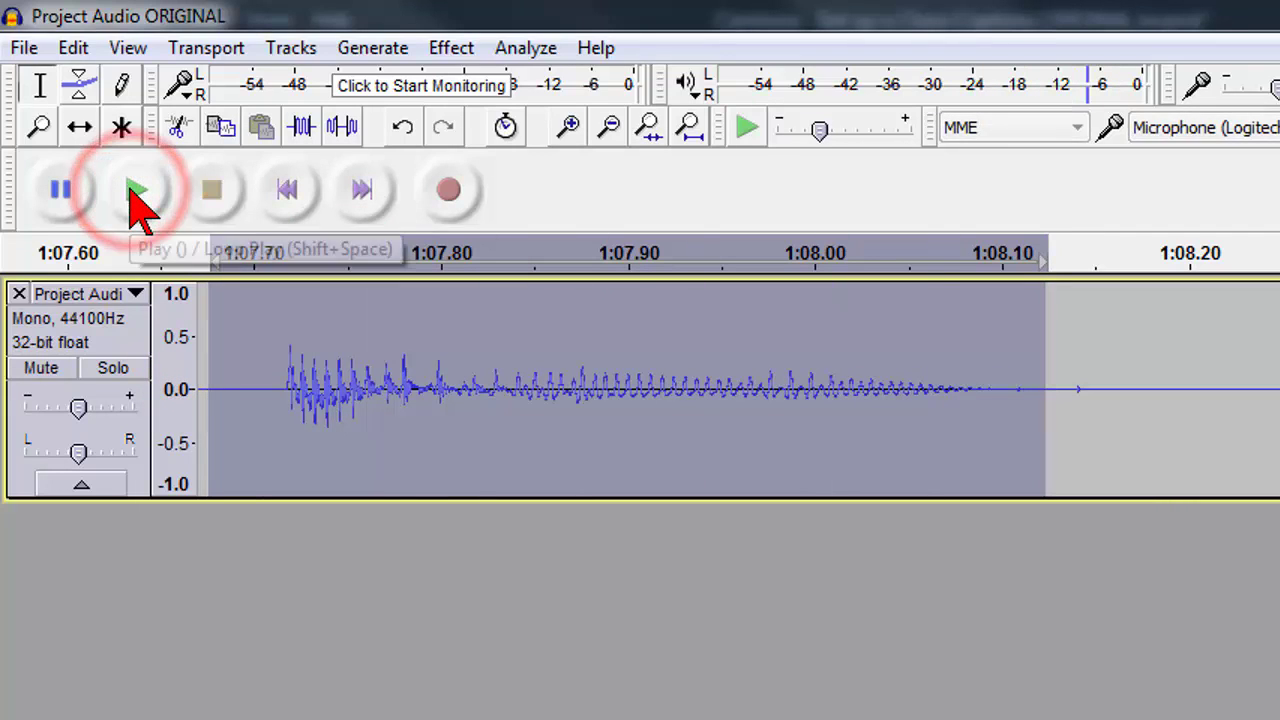
{"action": "left_click", "coordinate": [272, 393]}
{"action": "scroll", "coordinate": [420, 423], "scroll_direction": "down", "scroll_amount": 2}
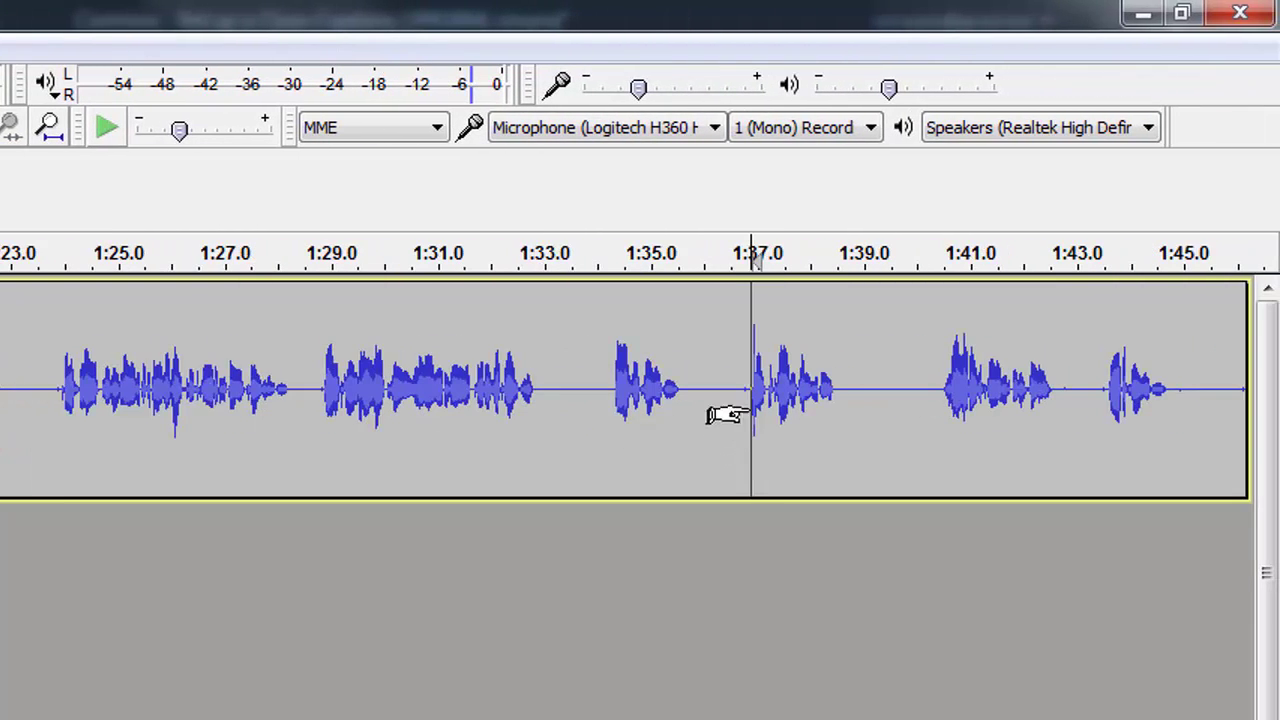
{"action": "key", "text": "space"}
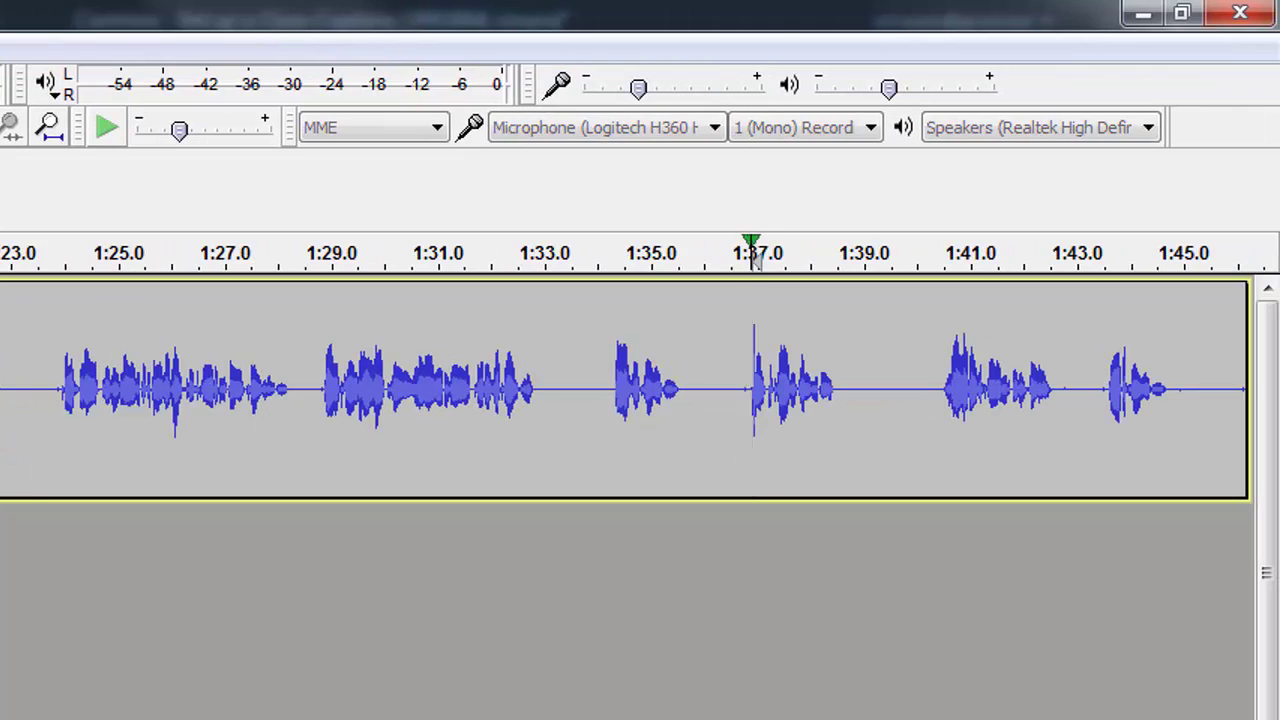
{"action": "key", "text": "space"}
{"action": "key", "text": "space"}
{"action": "key", "text": "space"}
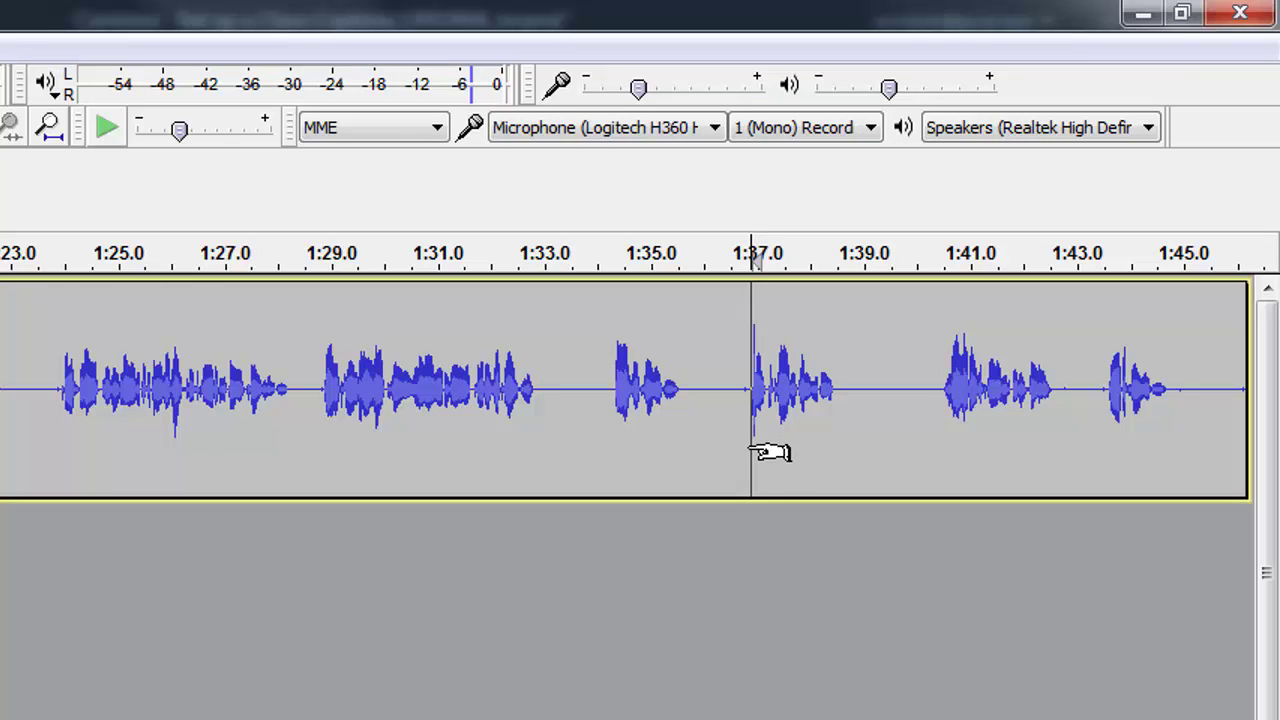
{"action": "scroll", "coordinate": [748, 448], "scroll_direction": "up", "scroll_amount": 5, "text": "ctrl"}
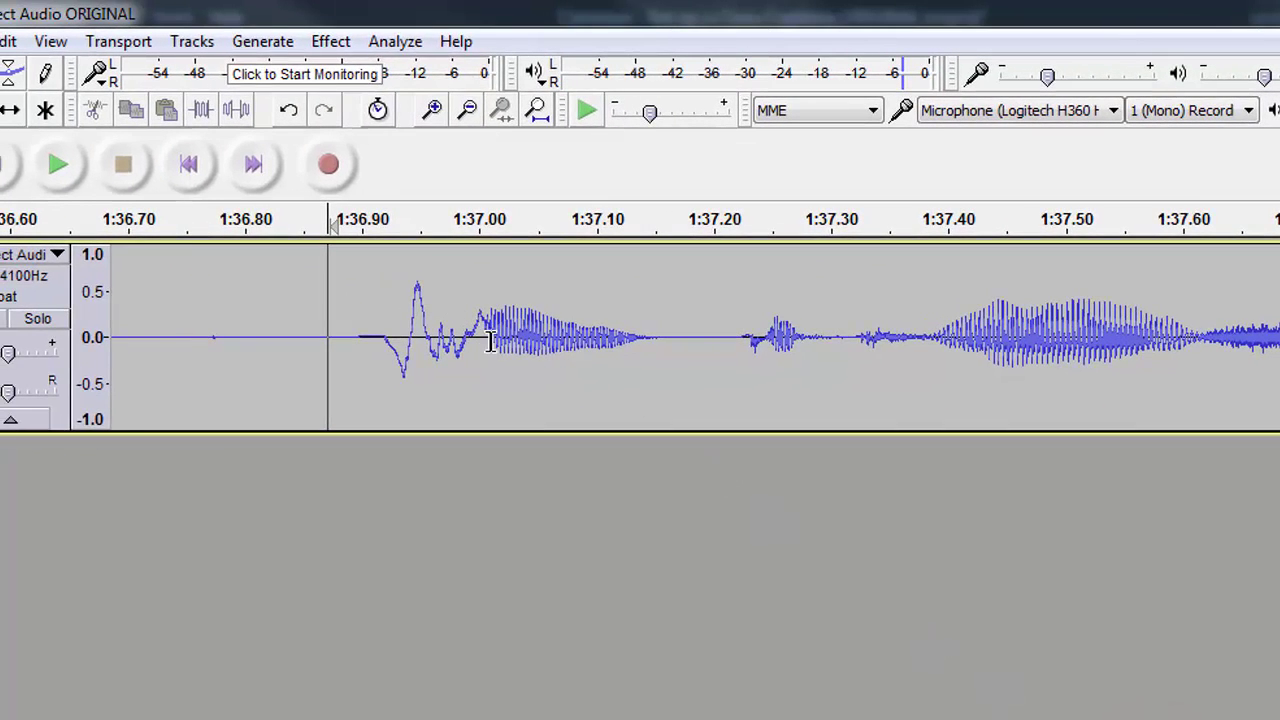
Select and audition the noise just before 1:37.00, then delete it.
{"action": "left_click_drag", "start_coordinate": [487, 348], "coordinate": [350, 354]}
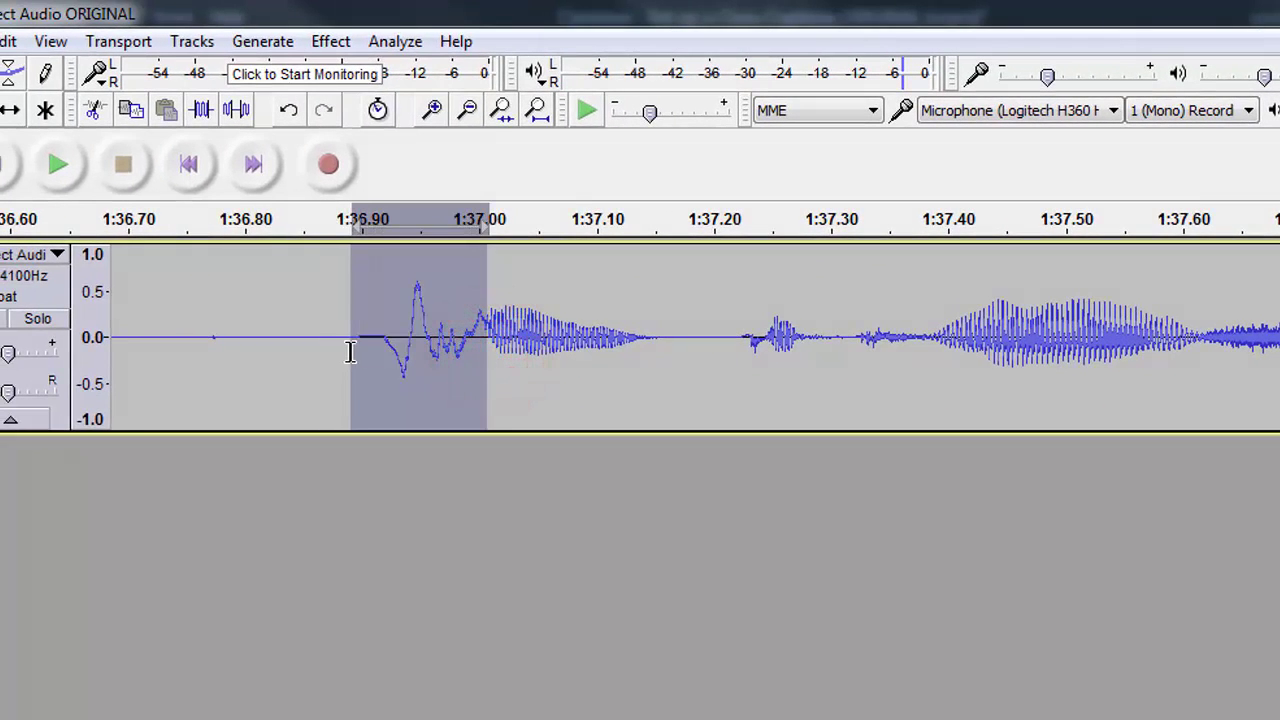
{"action": "left_click", "coordinate": [55, 167]}
{"action": "left_click", "coordinate": [57, 176]}
{"action": "key", "text": "Delete"}
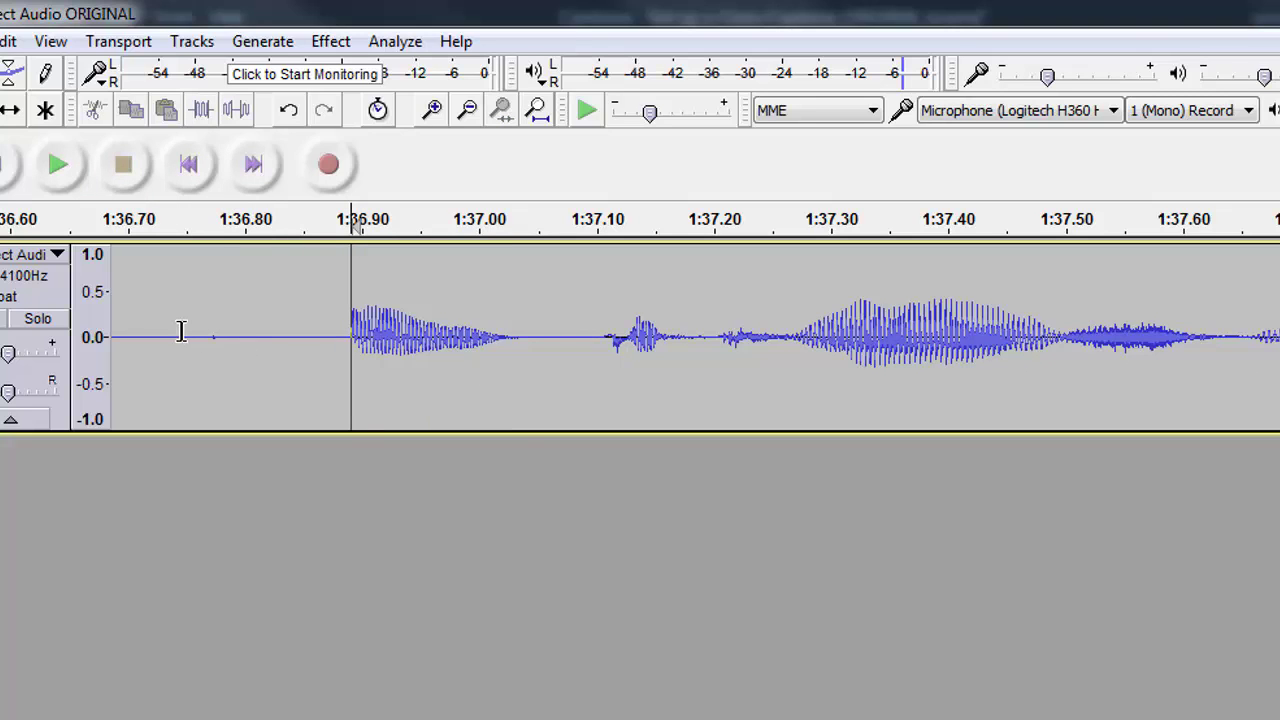
Select the audio around the cut from about 1:36.57 and play it to check.
{"action": "scroll", "coordinate": [299, 361], "scroll_direction": "down", "scroll_amount": 2, "text": "ctrl"}
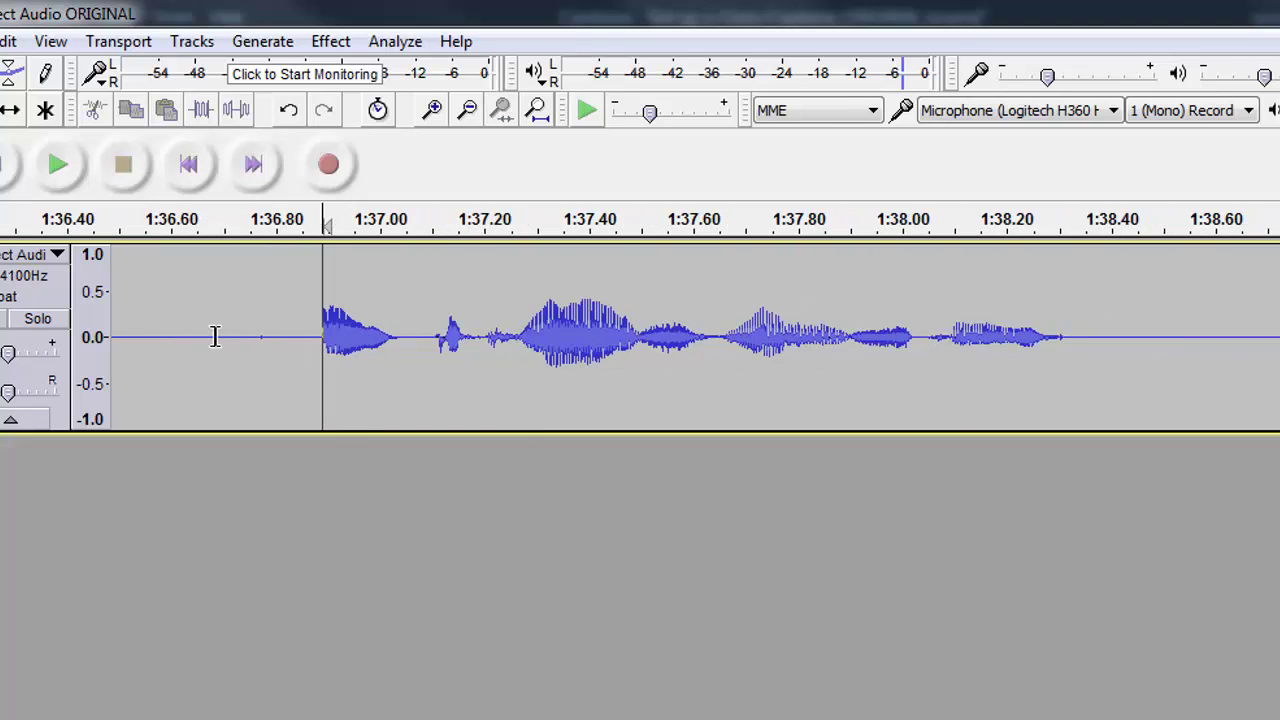
{"action": "left_click", "coordinate": [162, 343]}
{"action": "left_click_drag", "start_coordinate": [162, 343], "coordinate": [724, 355]}
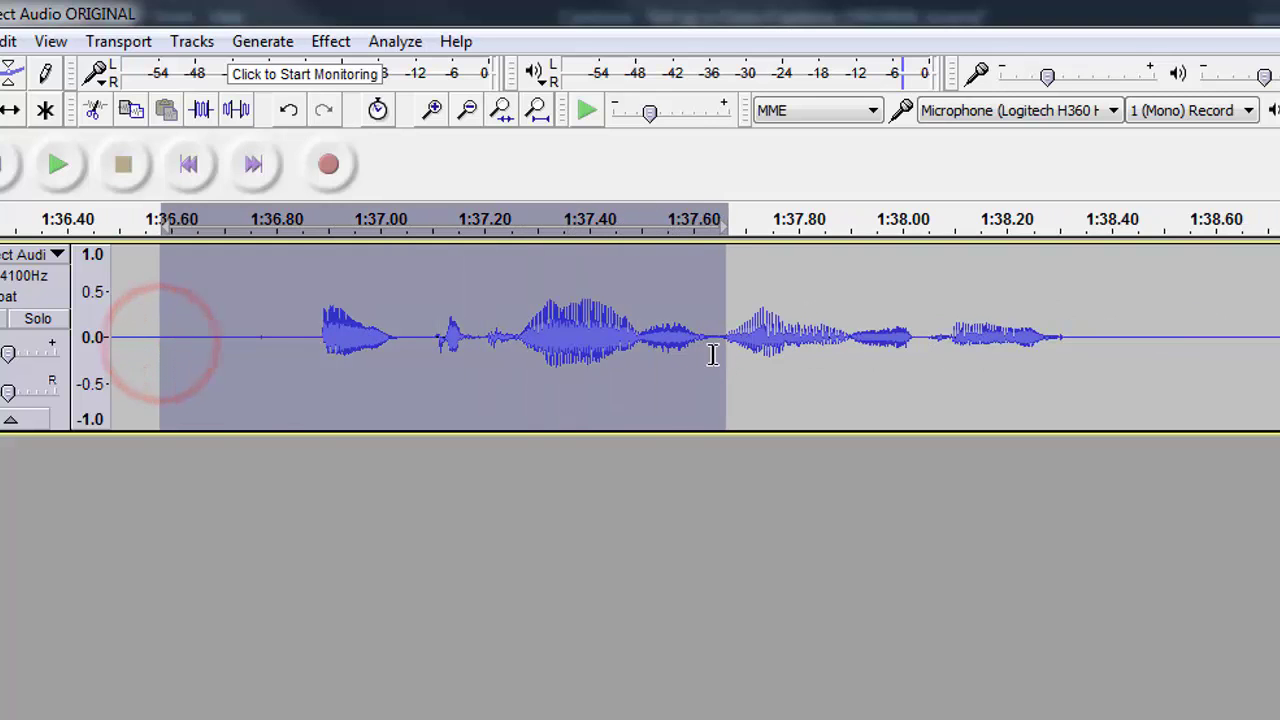
{"action": "left_click", "coordinate": [58, 166]}
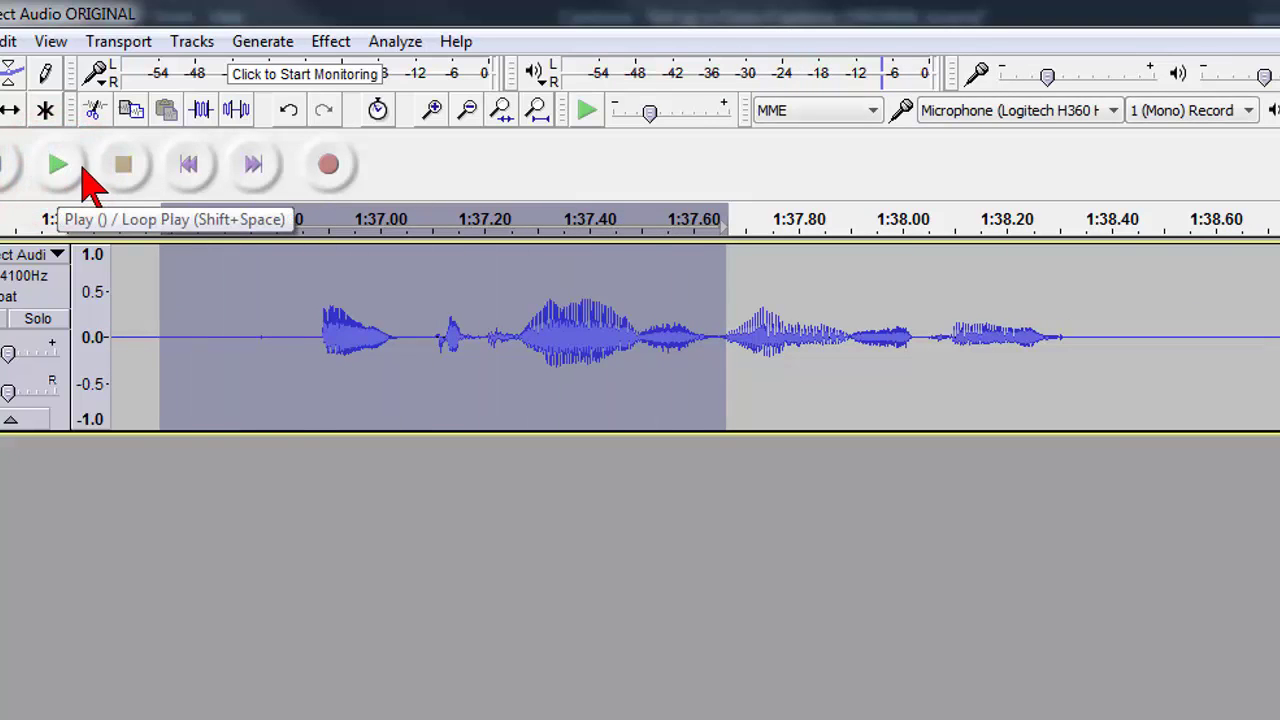
{"action": "left_click", "coordinate": [57, 165]}
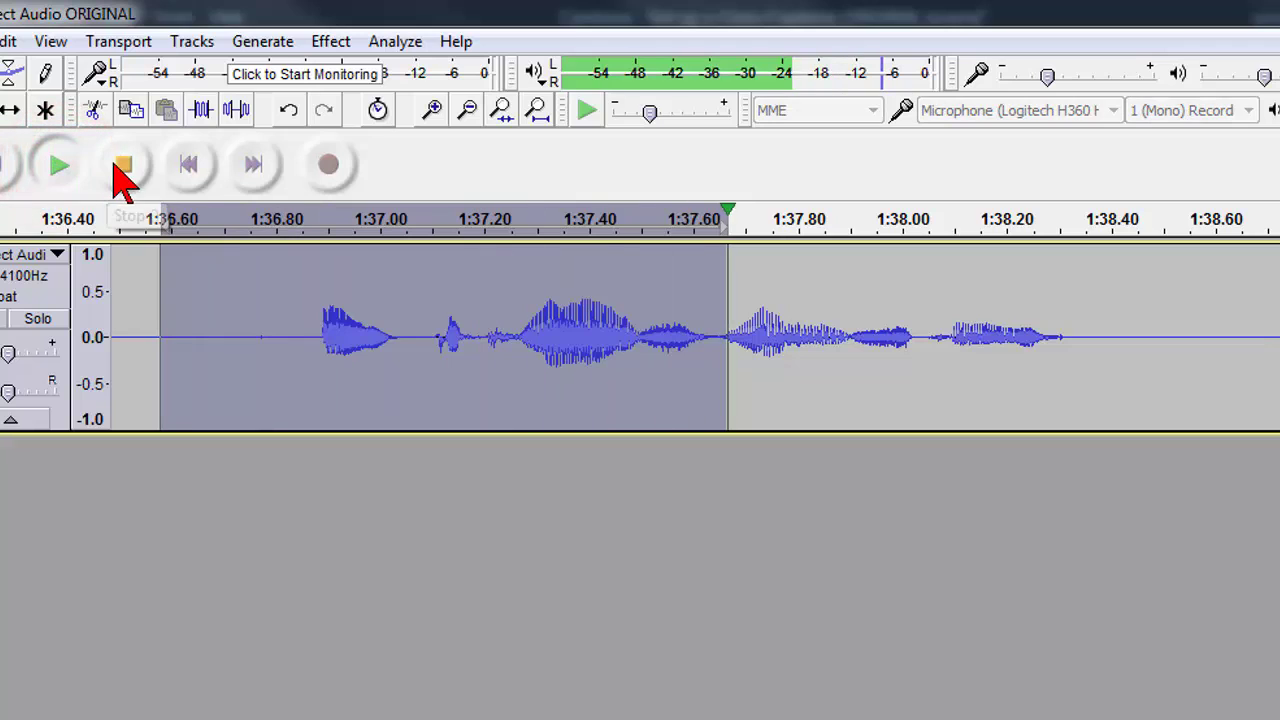
{"action": "left_click", "coordinate": [426, 338]}
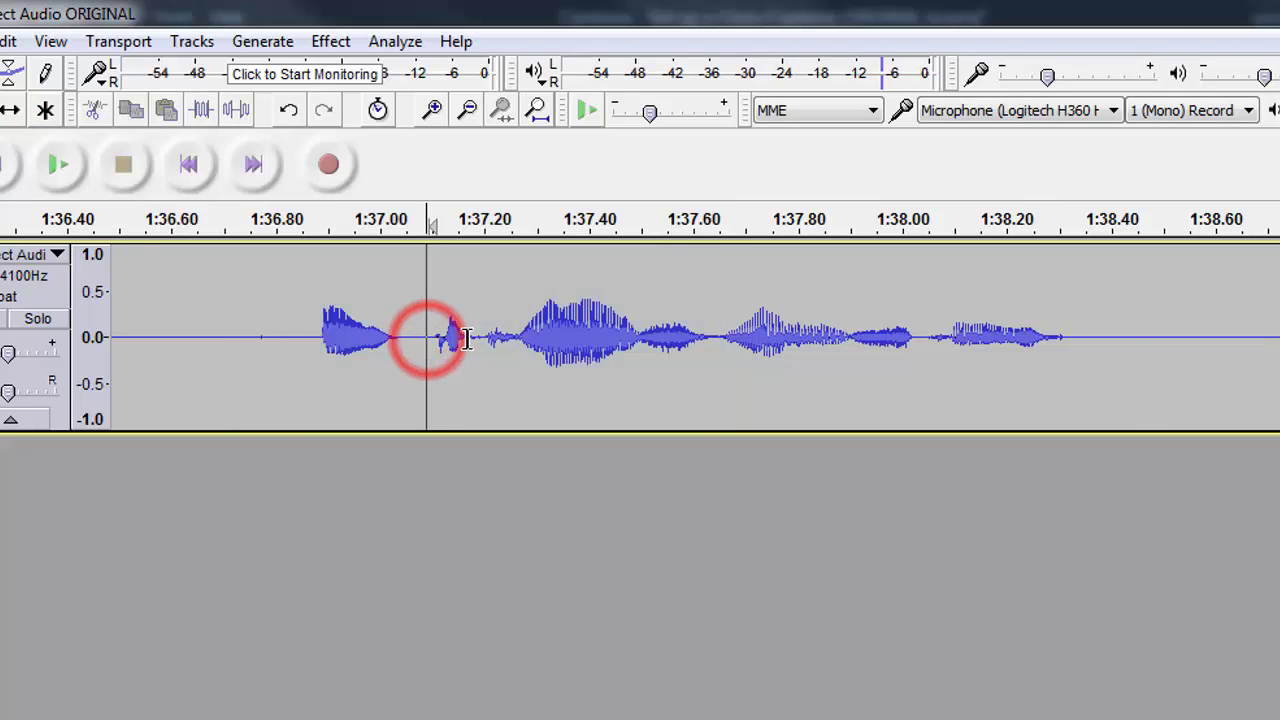
Undo the last change and scan the track, playing from 1:45 and near 19.5 s for noises.
{"action": "key", "text": "ctrl+z"}
{"action": "left_click", "coordinate": [1170, 400]}
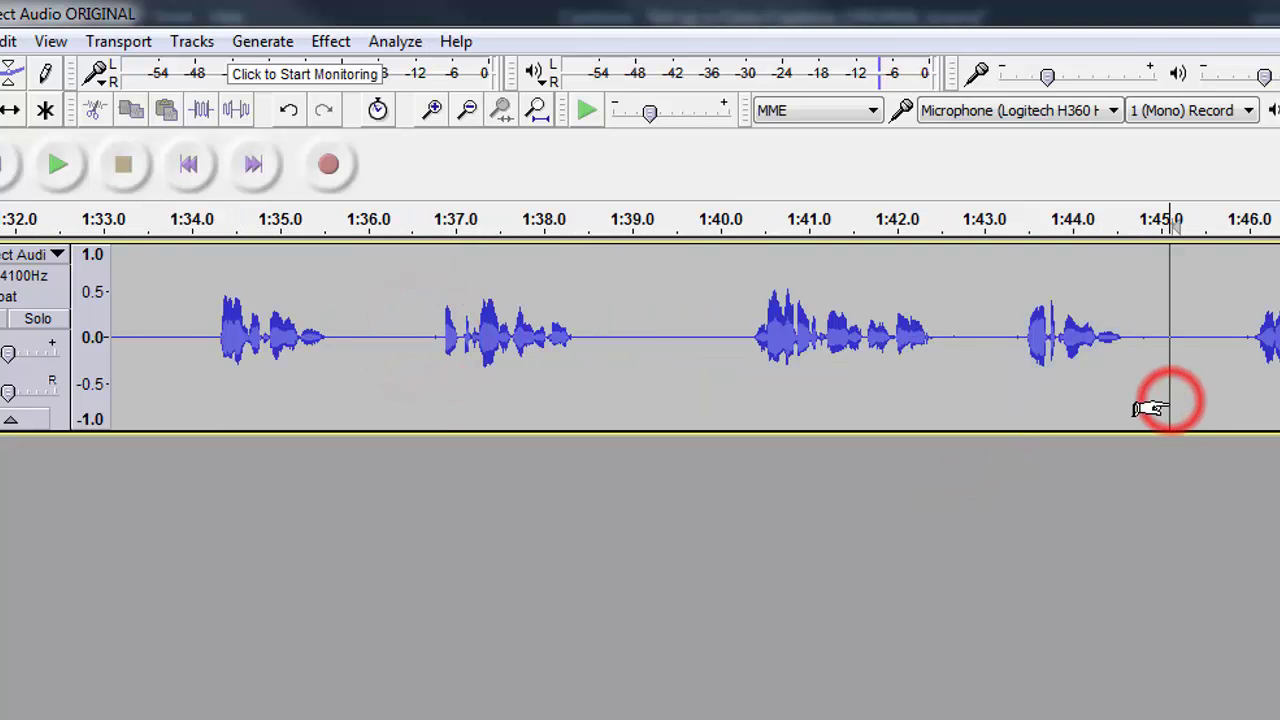
{"action": "scroll", "coordinate": [1186, 404], "scroll_direction": "down", "scroll_amount": 1, "text": "ctrl"}
{"action": "scroll", "coordinate": [1186, 404], "scroll_direction": "down", "scroll_amount": 4, "text": "ctrl"}
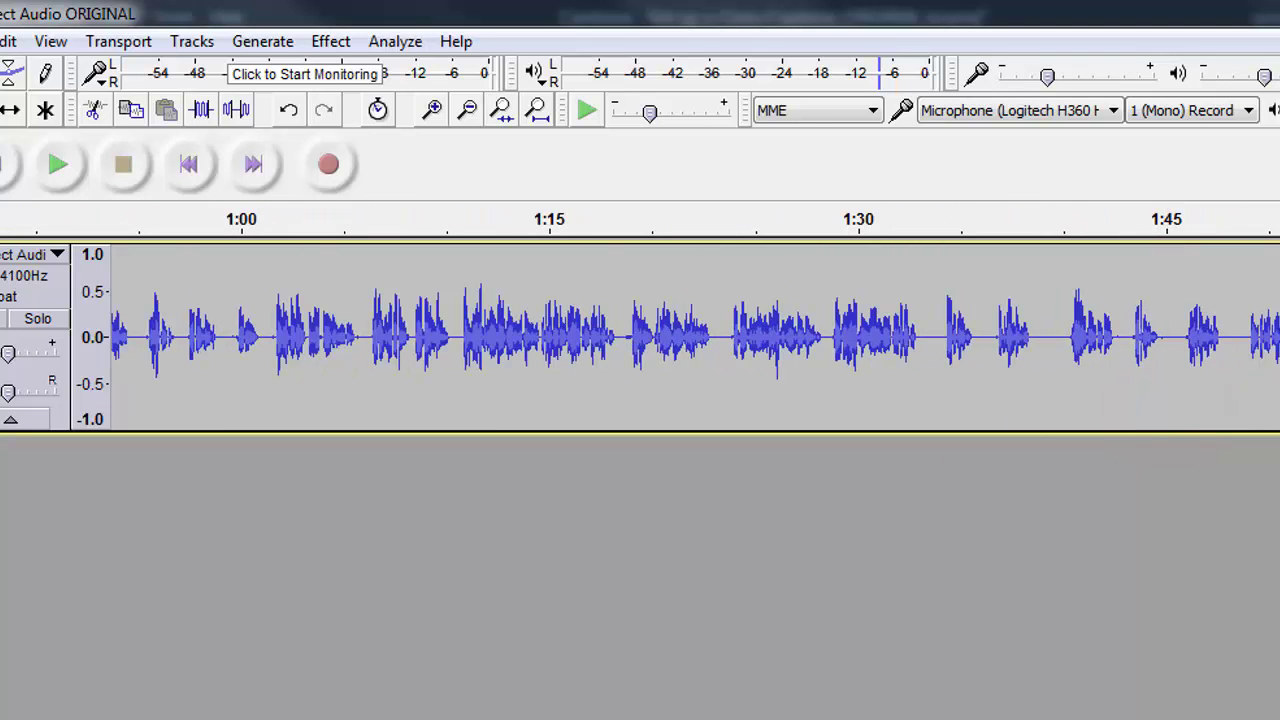
{"action": "left_click", "coordinate": [57, 164]}
{"action": "scroll", "coordinate": [598, 346], "scroll_direction": "up", "scroll_amount": 3, "text": "ctrl"}
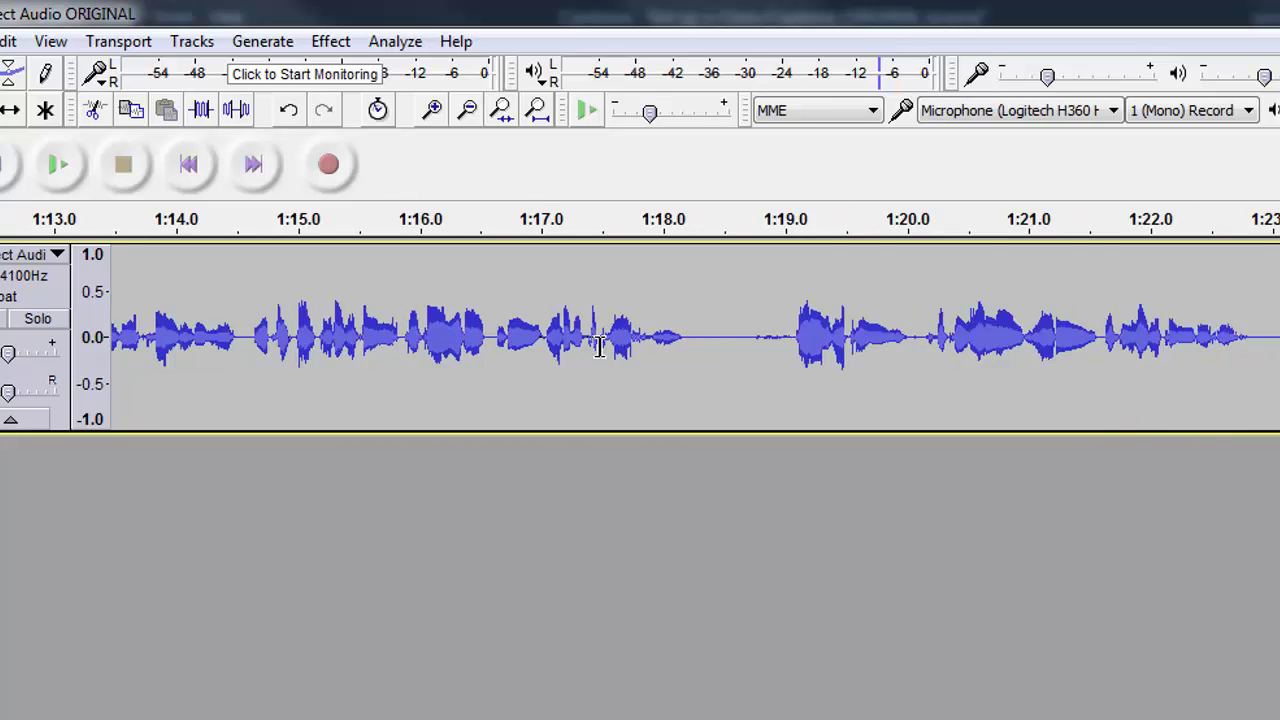
{"action": "scroll", "coordinate": [598, 346], "scroll_direction": "down", "scroll_amount": 3, "text": "ctrl"}
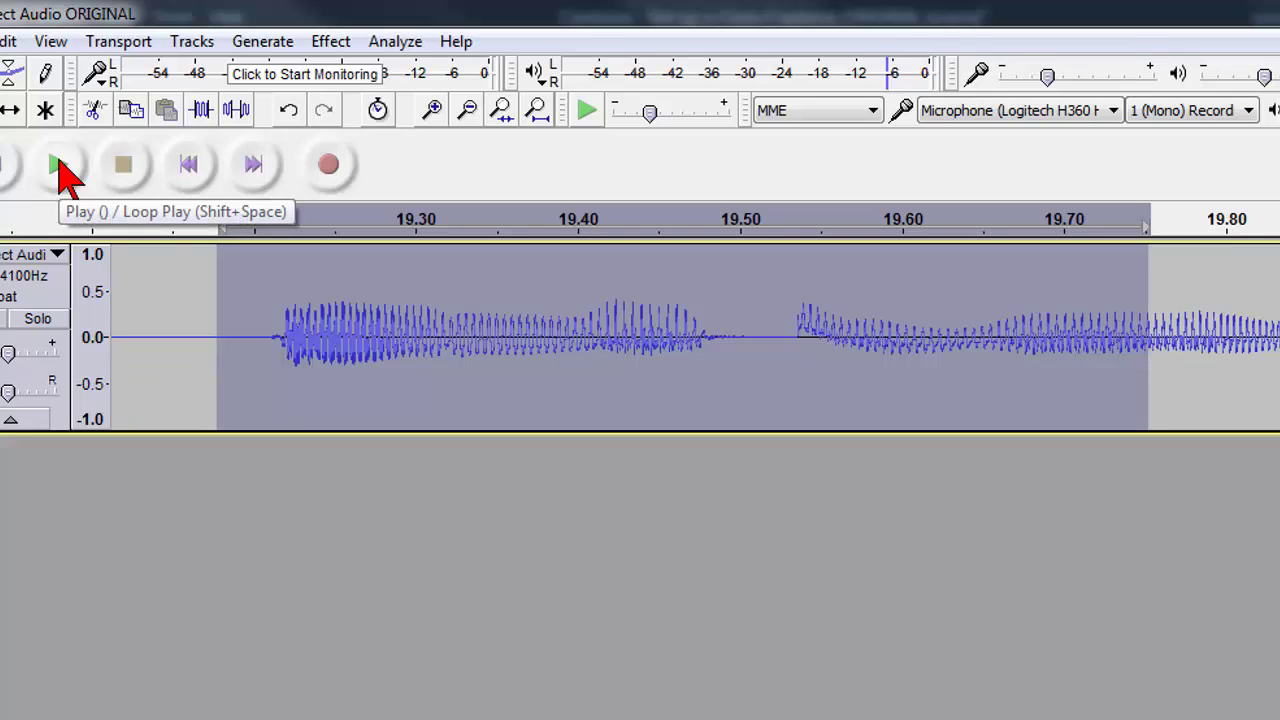
{"action": "left_click", "coordinate": [58, 170]}
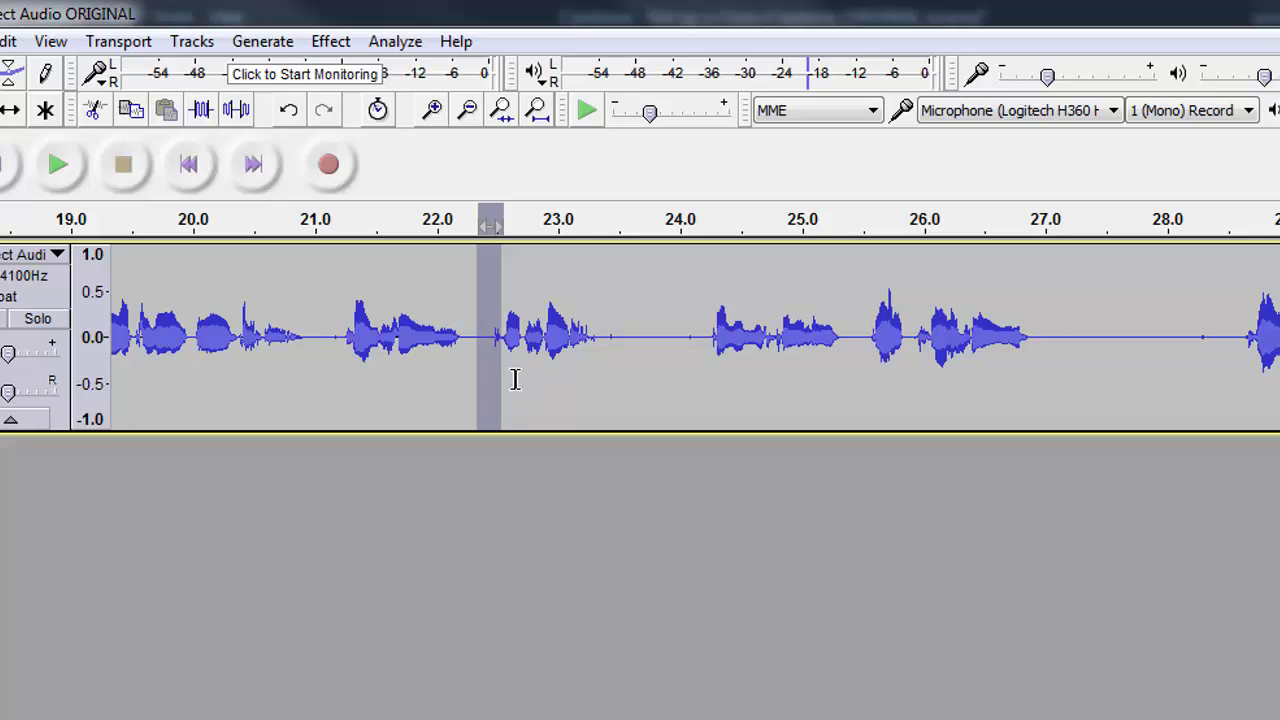
Narrow the selection to the noise blip around 22.40–22.55 s and silence it.
{"action": "left_click", "coordinate": [59, 165]}
{"action": "left_click", "coordinate": [59, 165]}
{"action": "left_click_drag", "start_coordinate": [478, 373], "coordinate": [487, 375]}
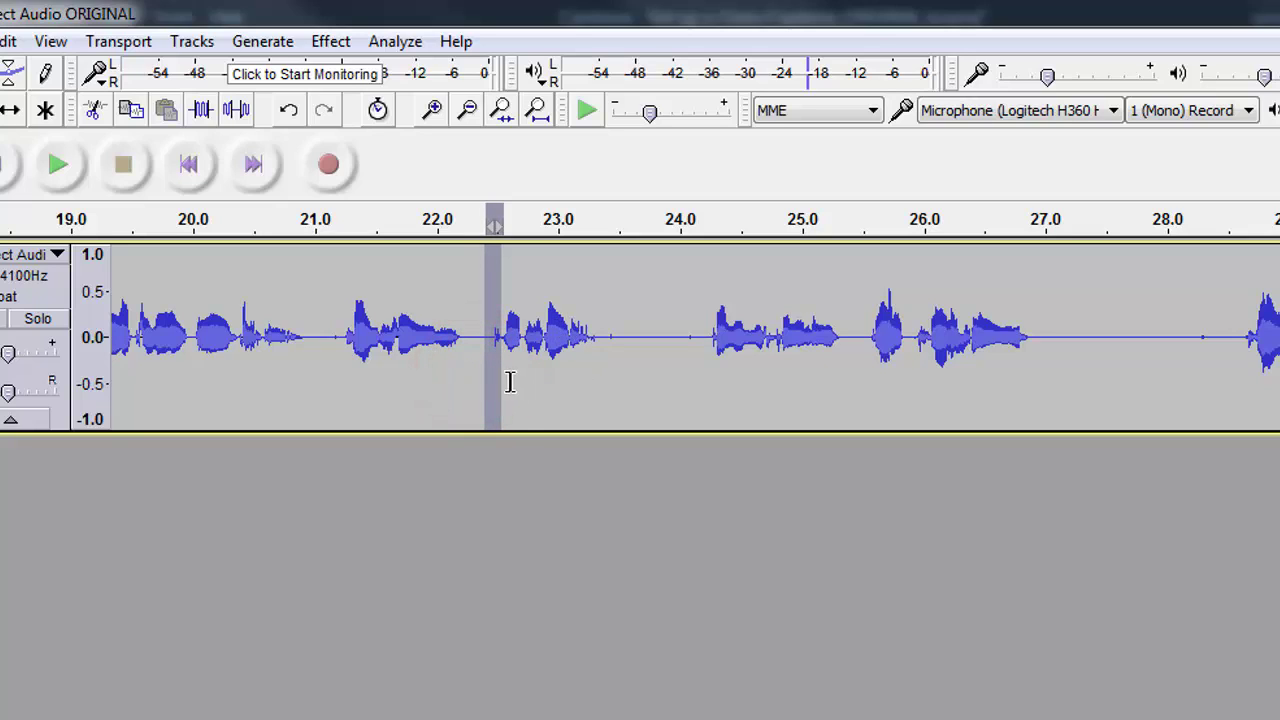
{"action": "scroll", "coordinate": [507, 357], "scroll_direction": "up", "scroll_amount": 1}
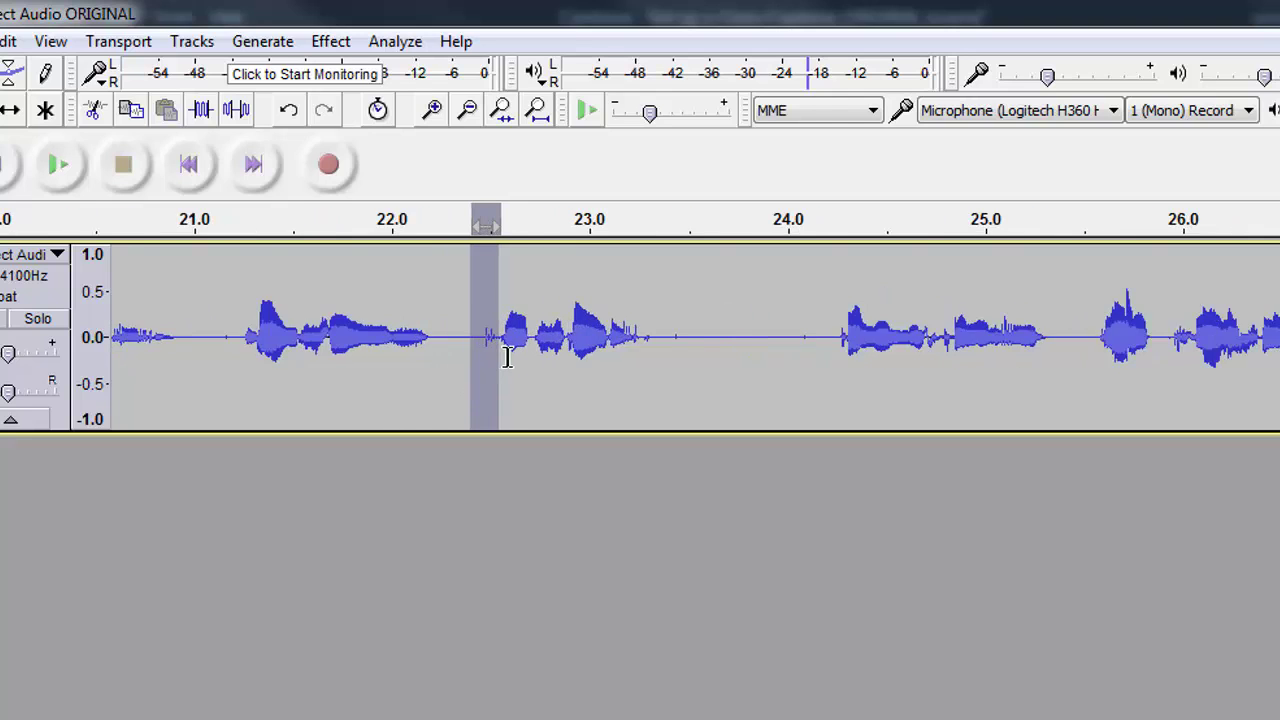
{"action": "scroll", "coordinate": [507, 357], "scroll_direction": "up", "scroll_amount": 1}
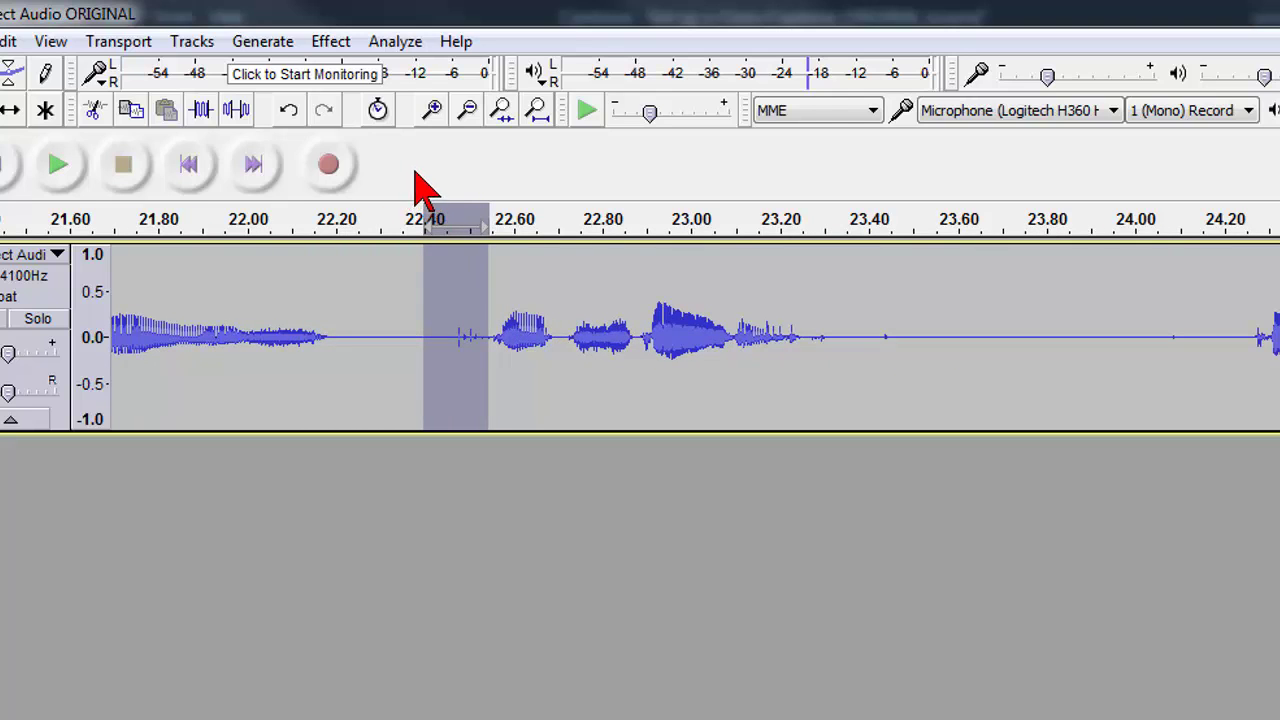
{"action": "left_click", "coordinate": [236, 110]}
{"action": "left_click", "coordinate": [346, 317]}
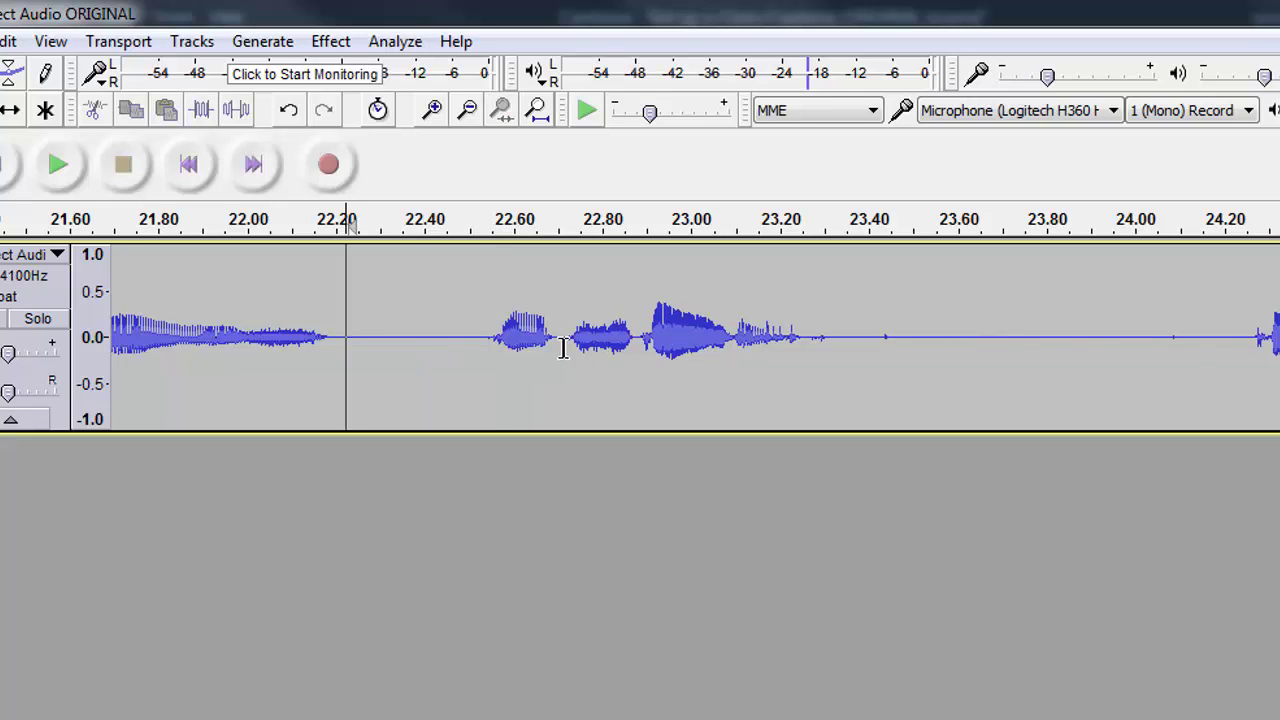
{"action": "scroll", "coordinate": [563, 347], "scroll_direction": "down", "scroll_amount": 3}
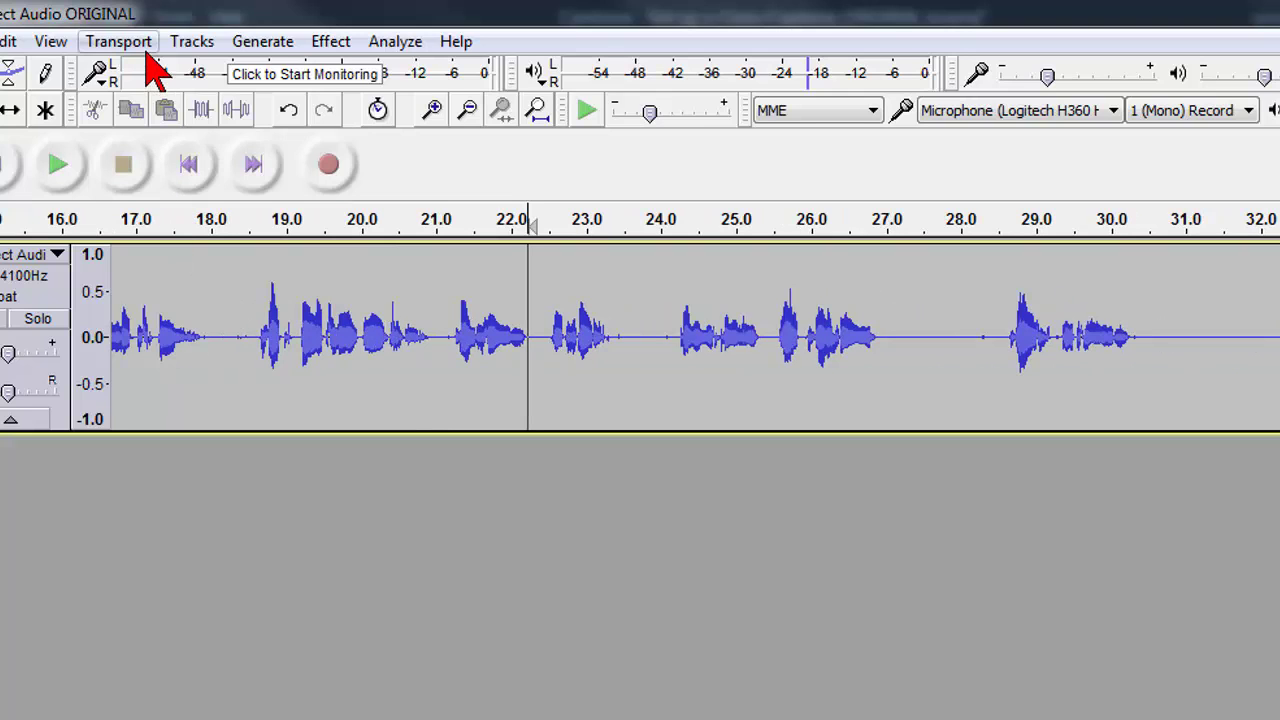
{"action": "left_click", "coordinate": [331, 43]}
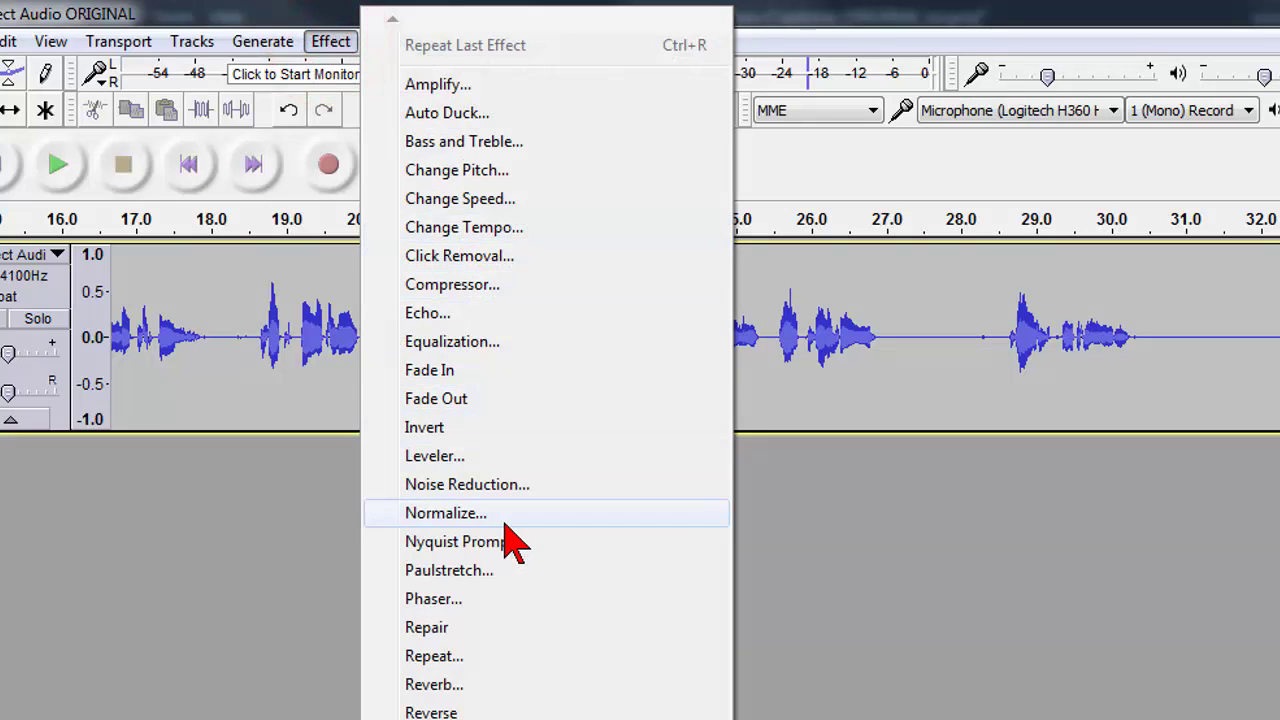
{"action": "left_click", "coordinate": [202, 350]}
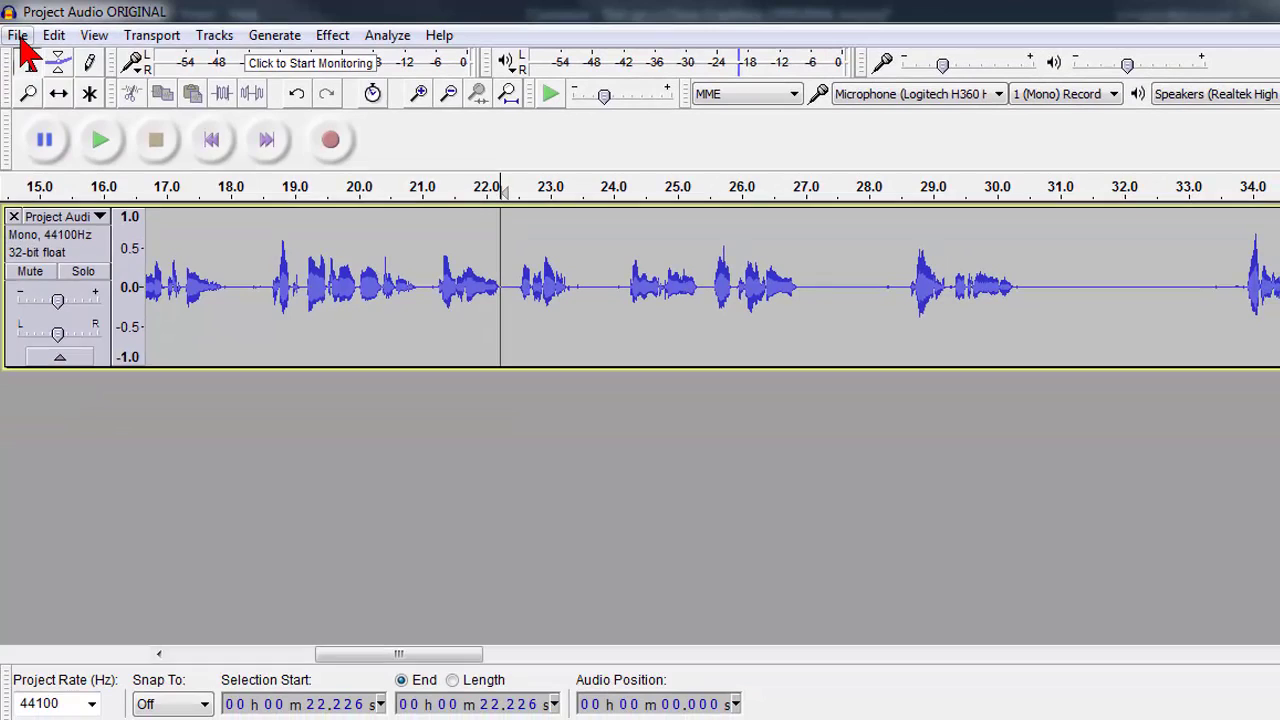
Start exporting the audio and rename the file from ORIGINAL to 'Project Audio MODIFIED'.
{"action": "left_click", "coordinate": [18, 38]}
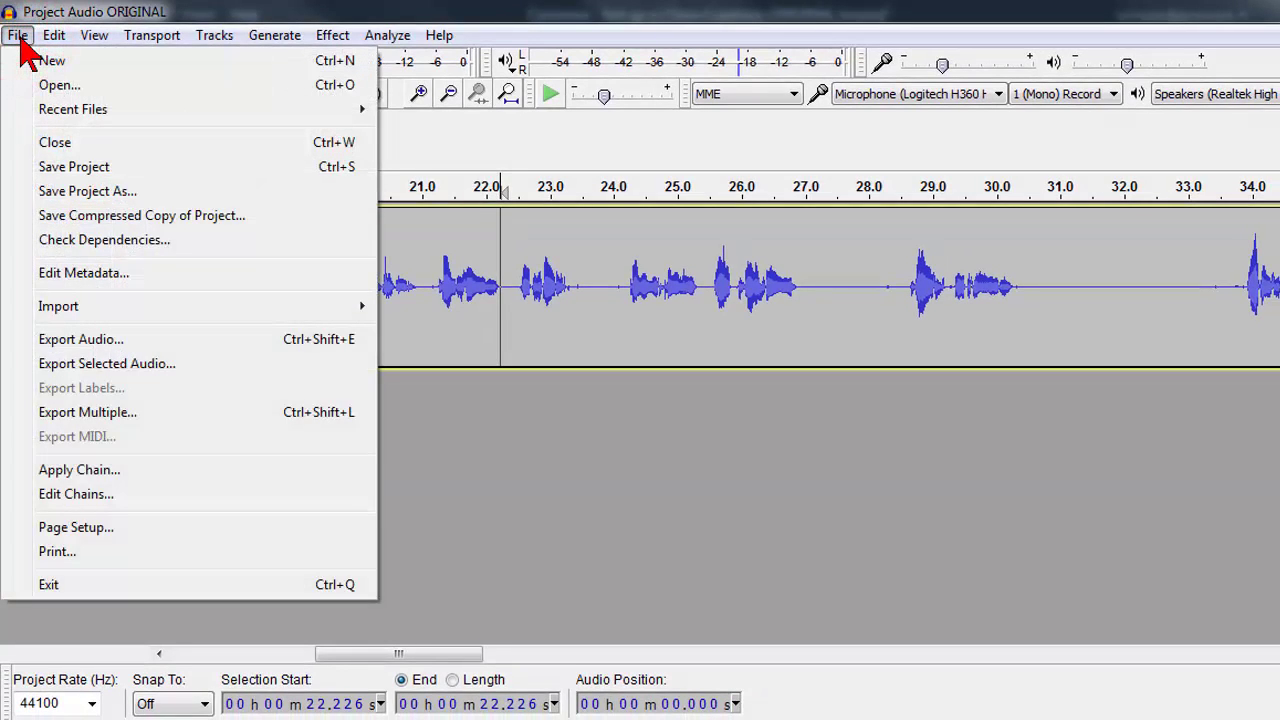
{"action": "left_click", "coordinate": [200, 341]}
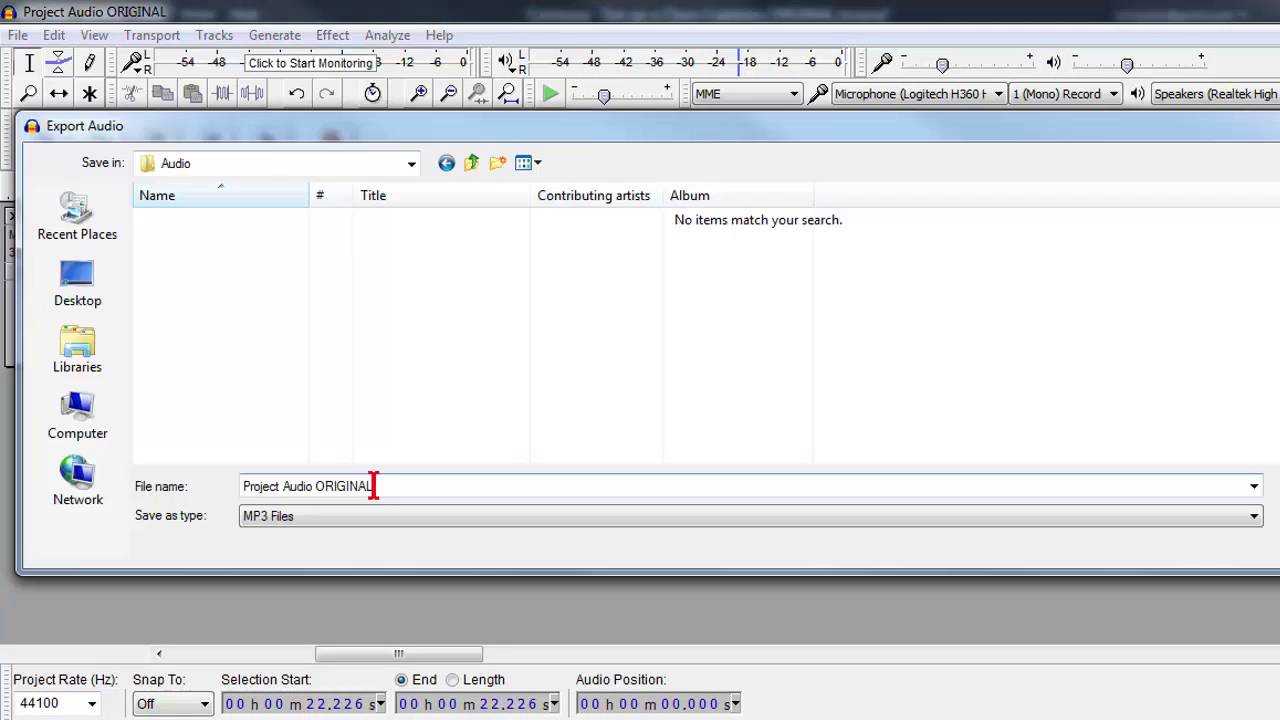
{"action": "left_click", "coordinate": [373, 486]}
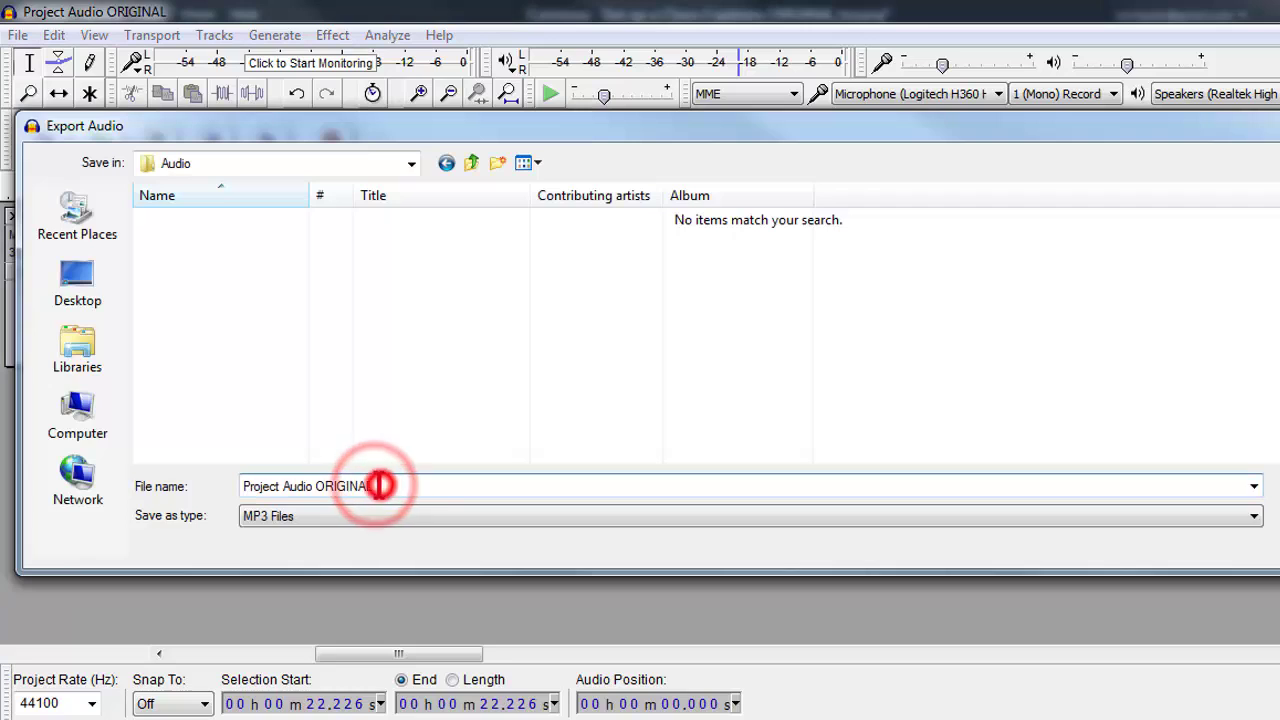
{"action": "left_click_drag", "start_coordinate": [380, 486], "coordinate": [316, 486]}
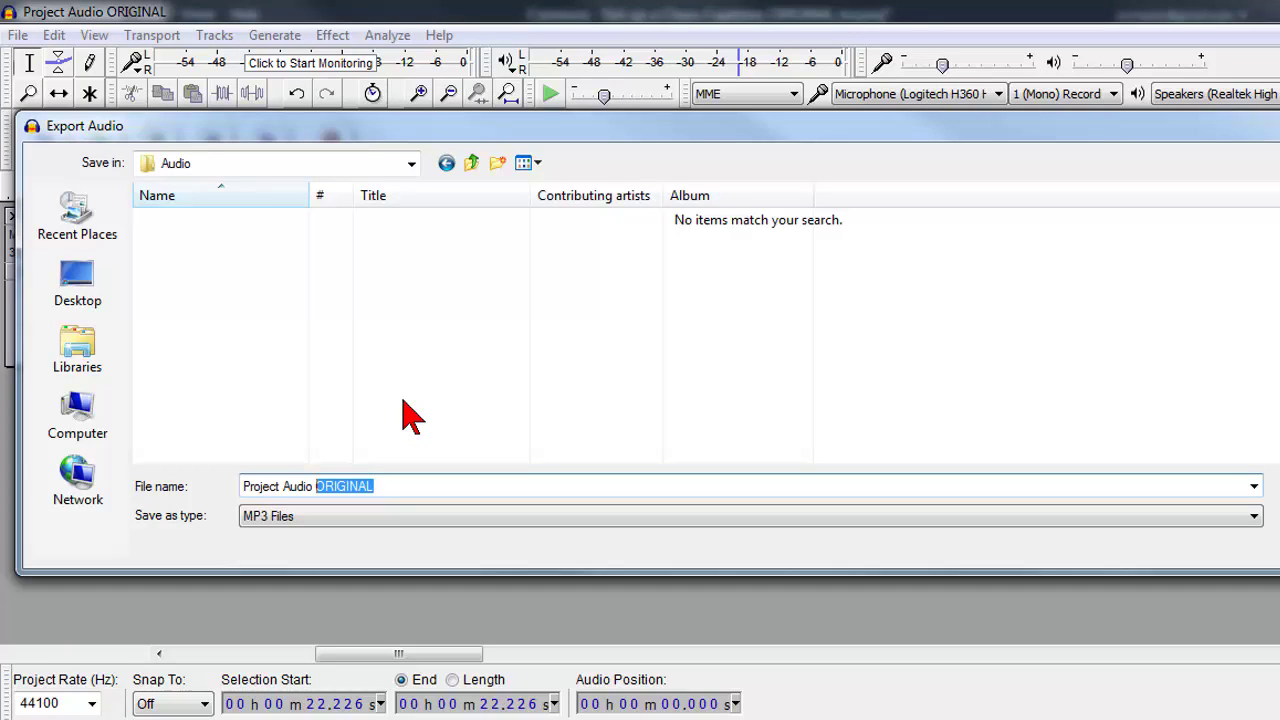
{"action": "type", "text": "MODO"}
{"action": "key", "text": "BackSpace"}
{"action": "type", "text": "IFIED"}
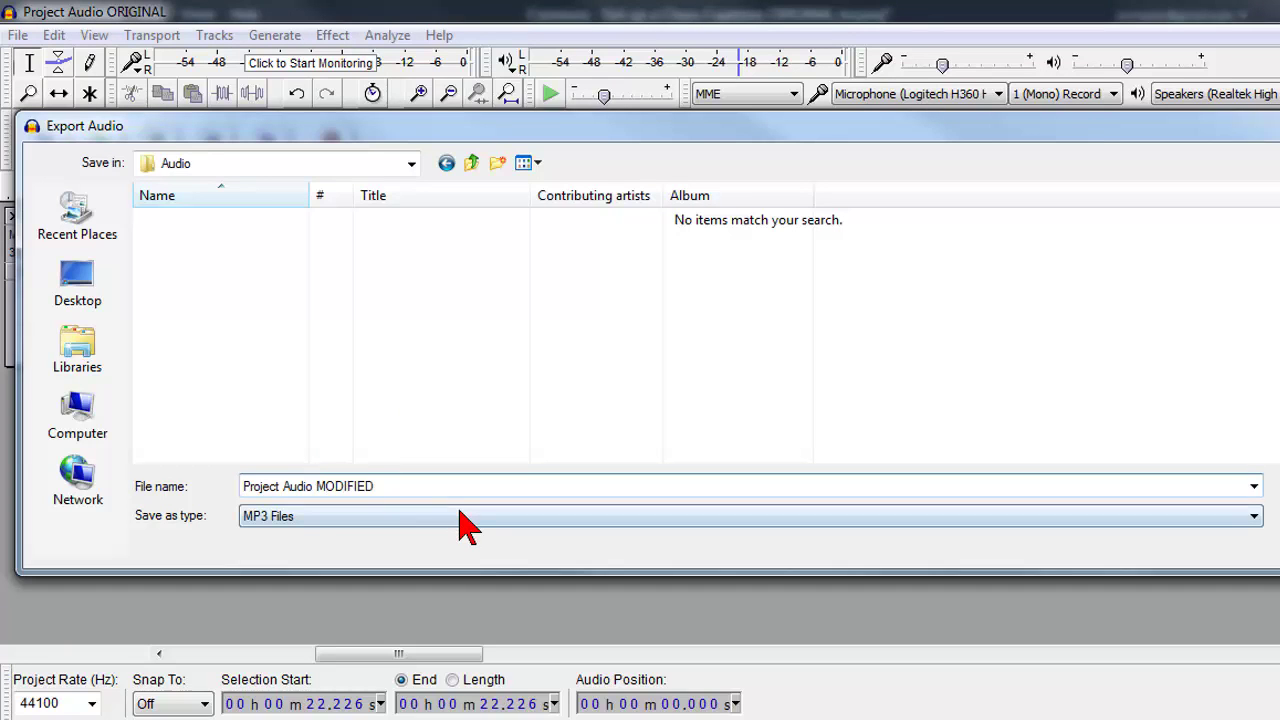
Set the export type to MP3 Files and export, accepting the empty metadata.
{"action": "left_click", "coordinate": [470, 528]}
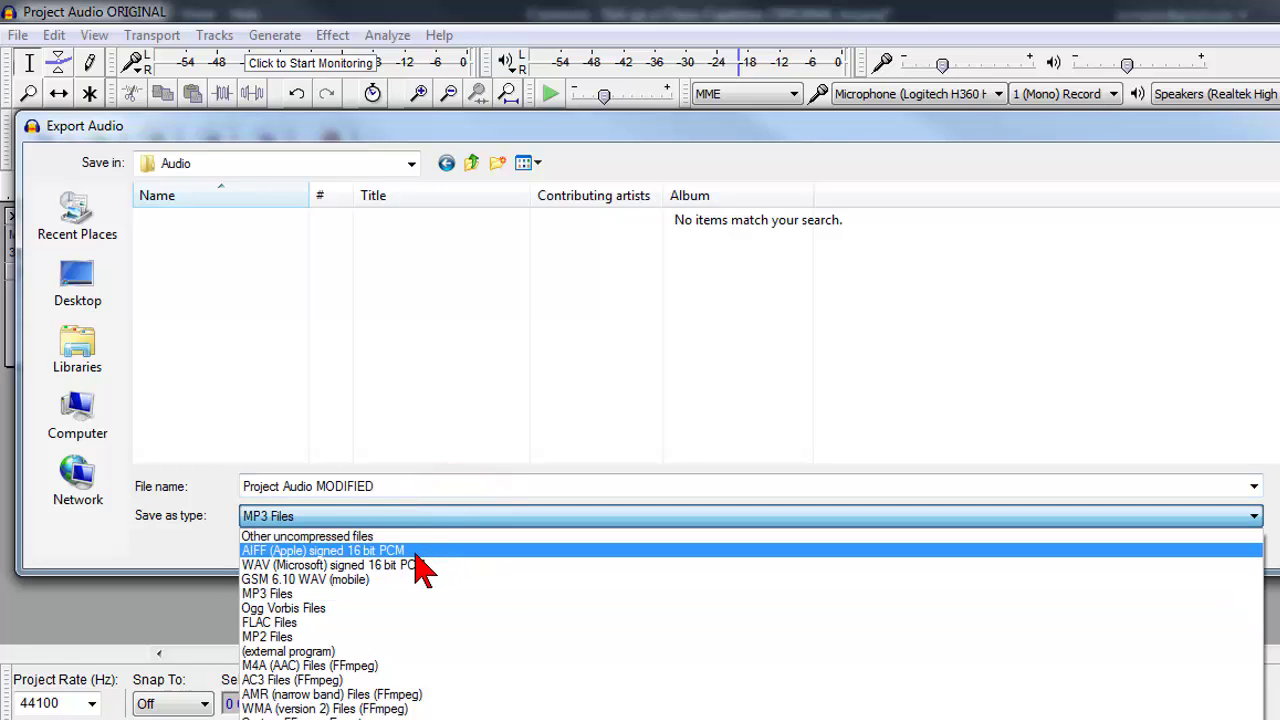
{"action": "left_click", "coordinate": [418, 566]}
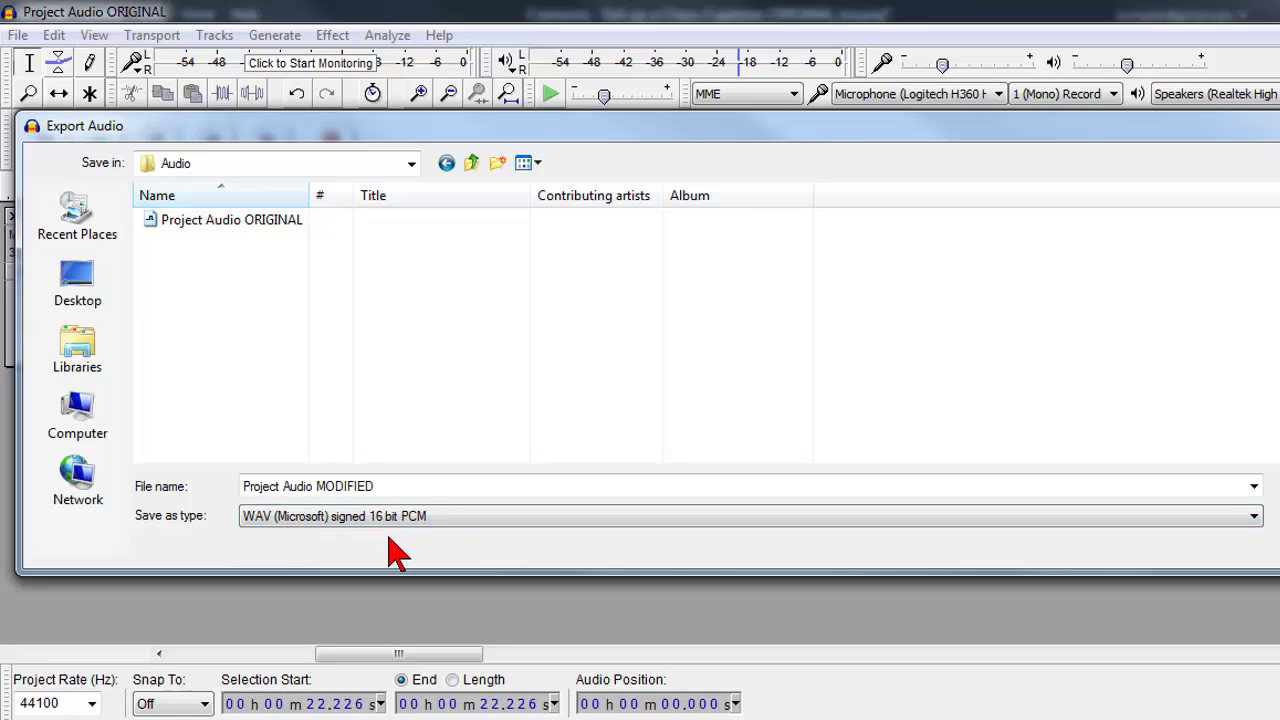
{"action": "left_click", "coordinate": [422, 517]}
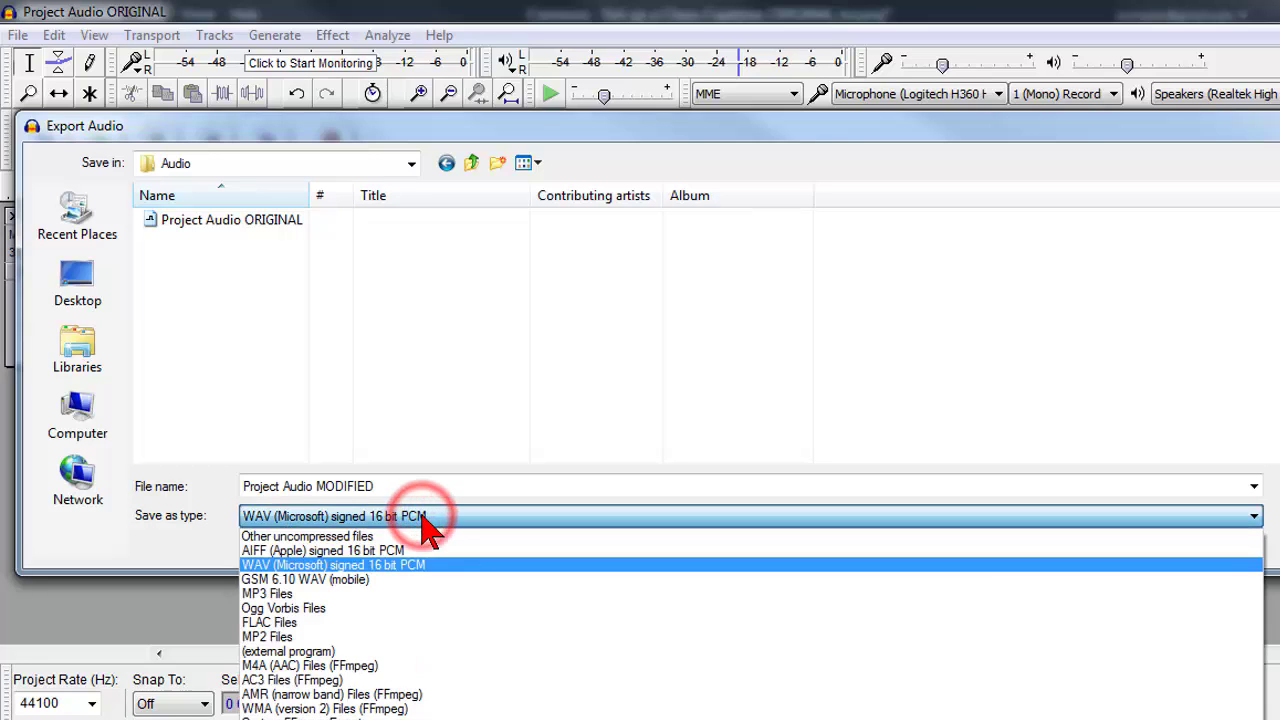
{"action": "left_click", "coordinate": [348, 593]}
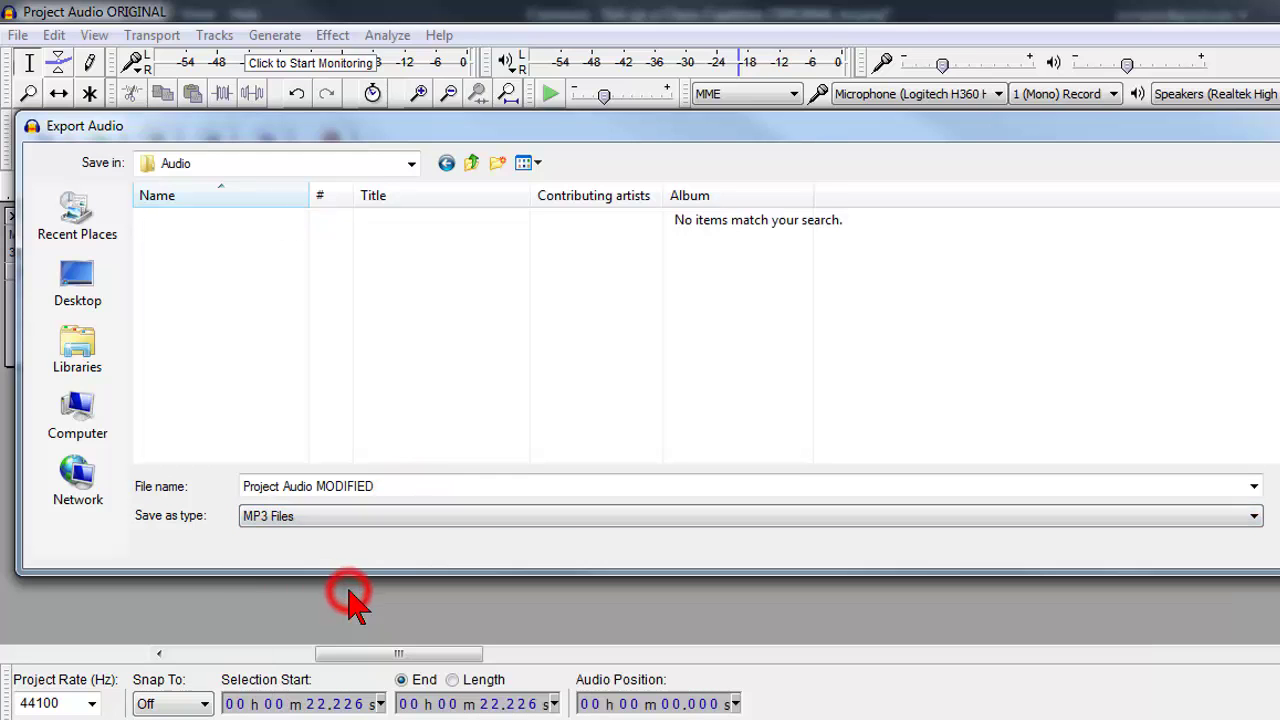
{"action": "left_click", "coordinate": [1278, 545]}
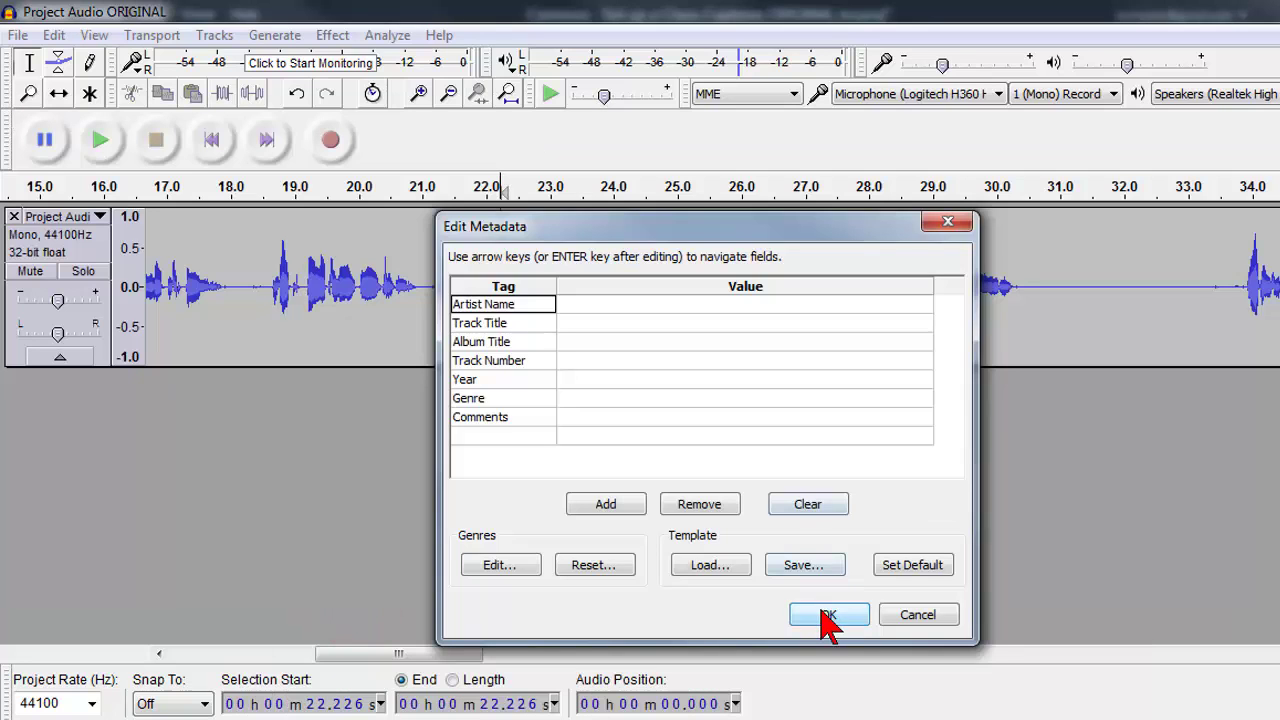
{"action": "left_click", "coordinate": [829, 615]}
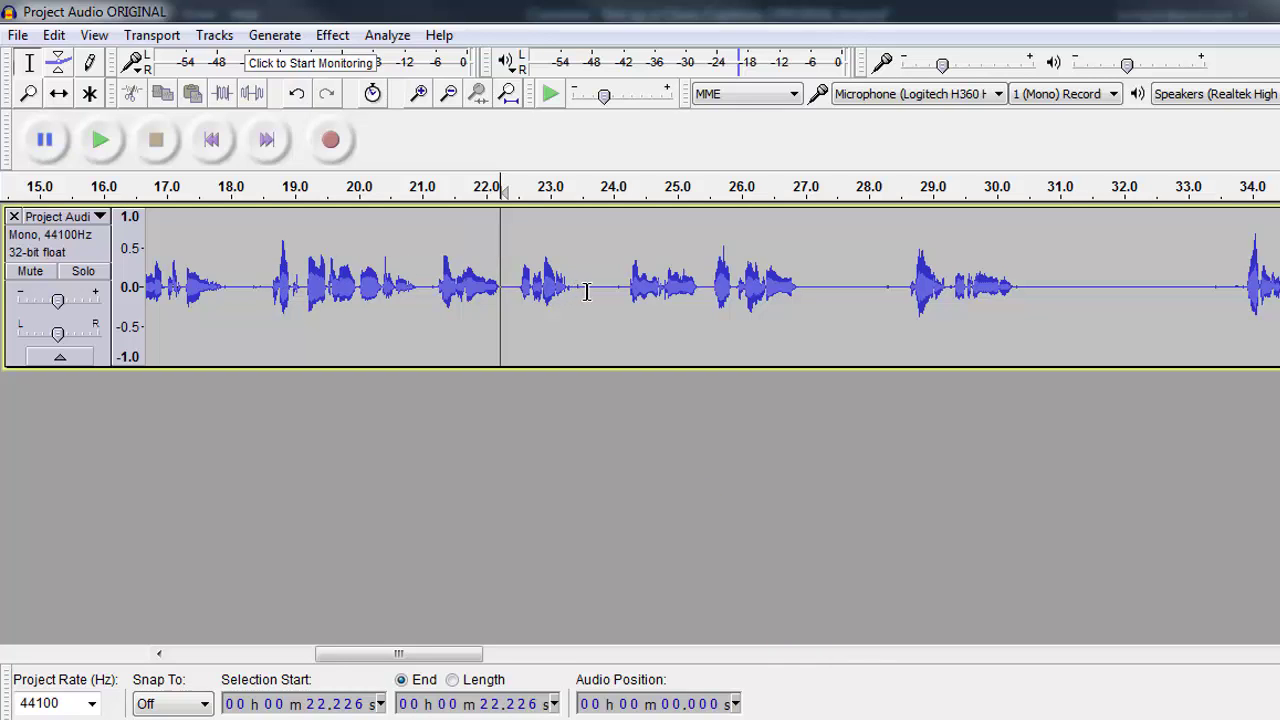
Save the Audacity project as 'Project Audio ORIGINAL', dismissing the project-versus-audio warning.
{"action": "left_click", "coordinate": [18, 36]}
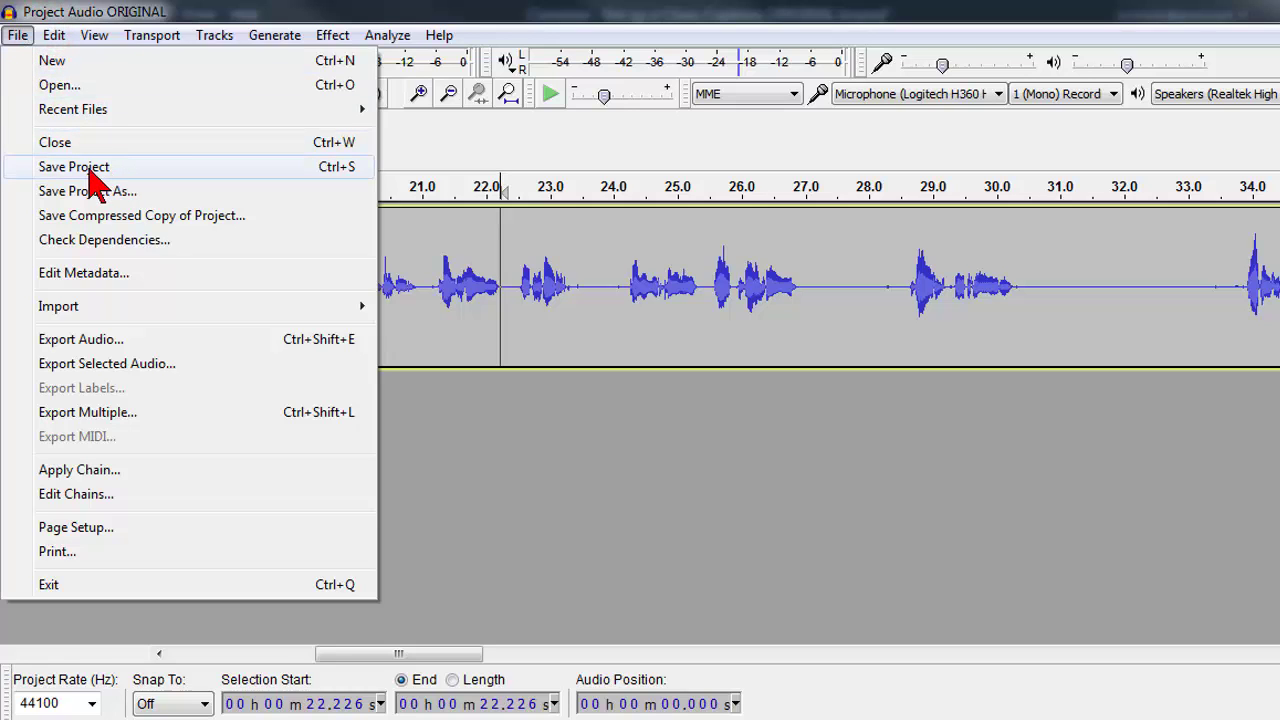
{"action": "left_click", "coordinate": [171, 177]}
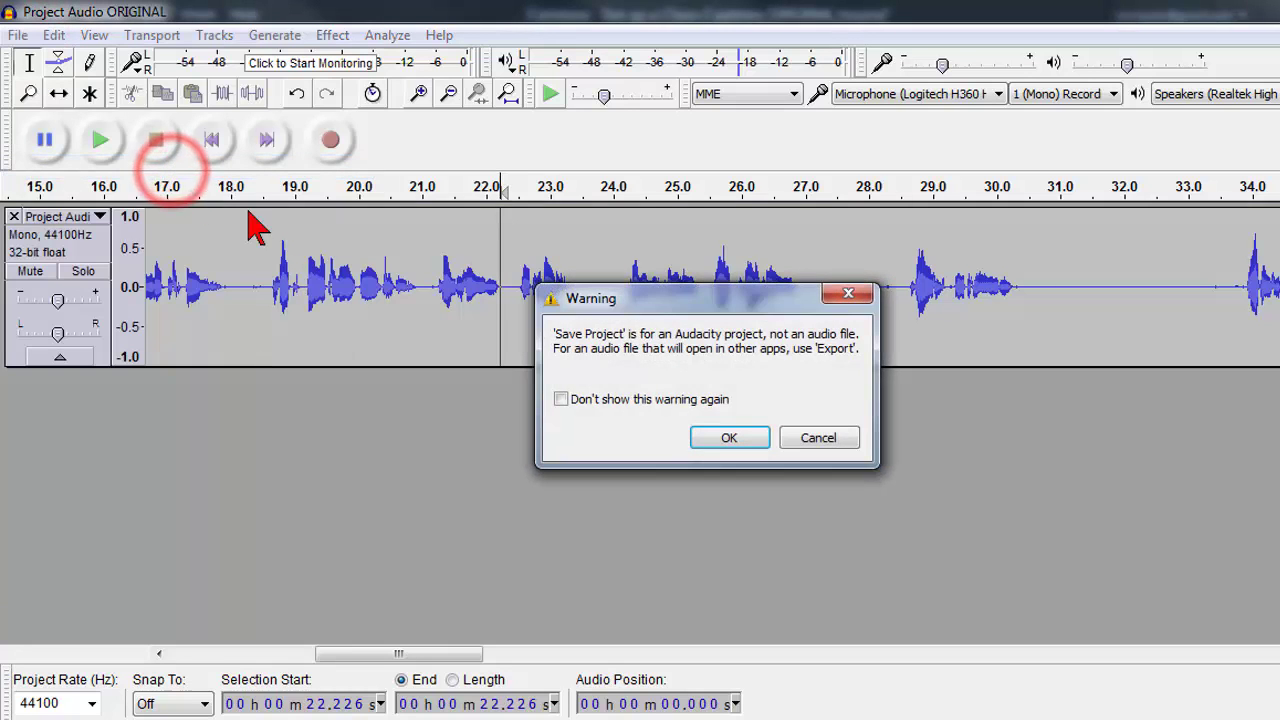
{"action": "left_click", "coordinate": [731, 437]}
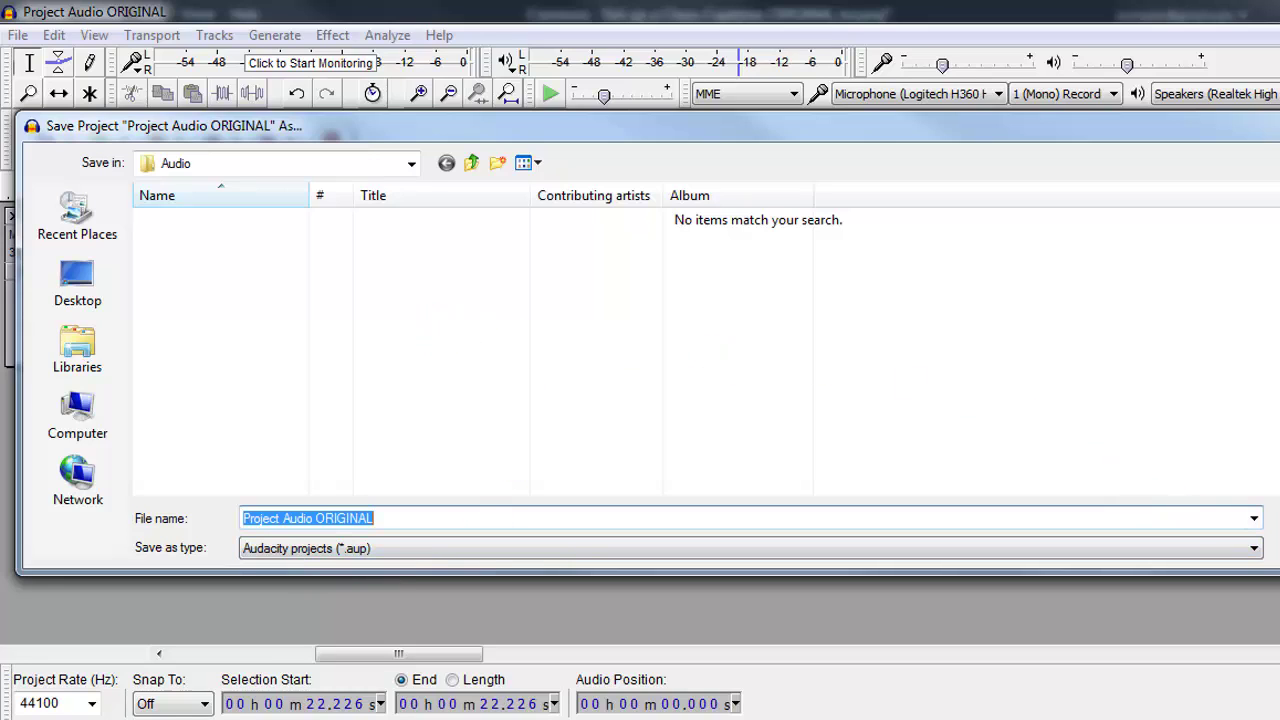
{"action": "key", "text": "Return"}
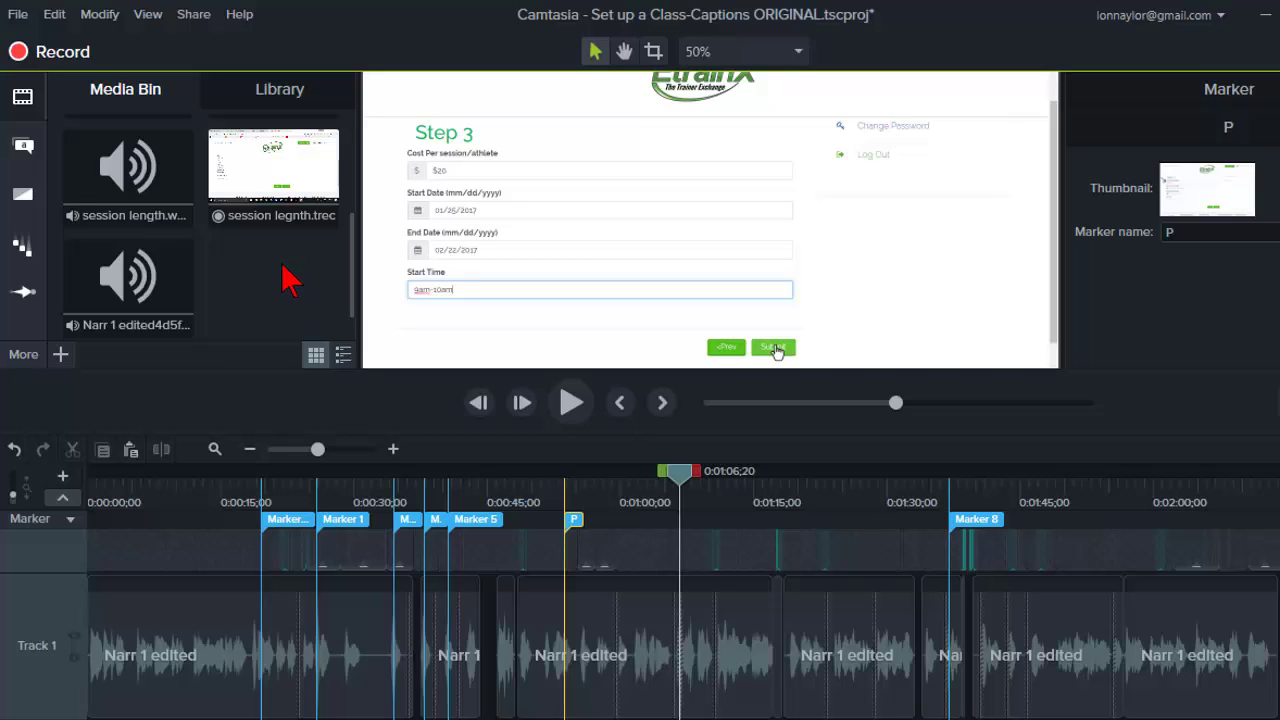
Save the Camtasia project as a copy with ORIGINAL replaced by BACKUP in its name.
{"action": "left_click", "coordinate": [17, 14]}
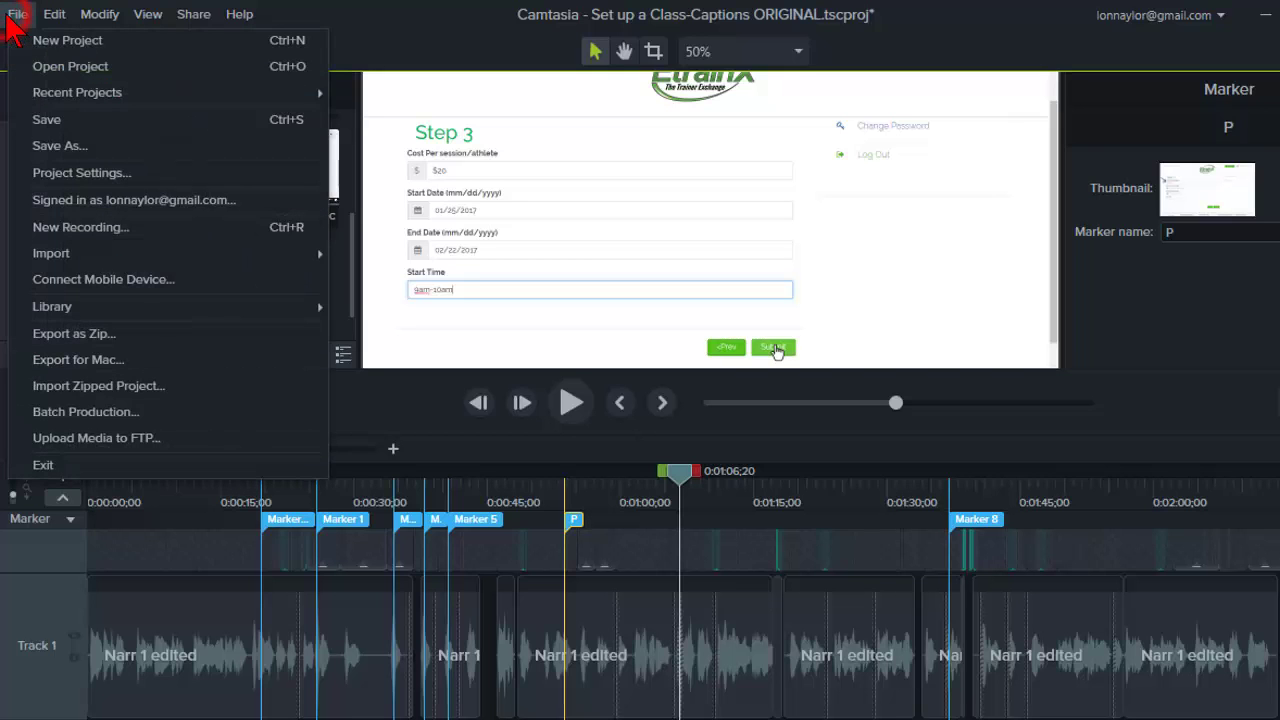
{"action": "left_click", "coordinate": [60, 145]}
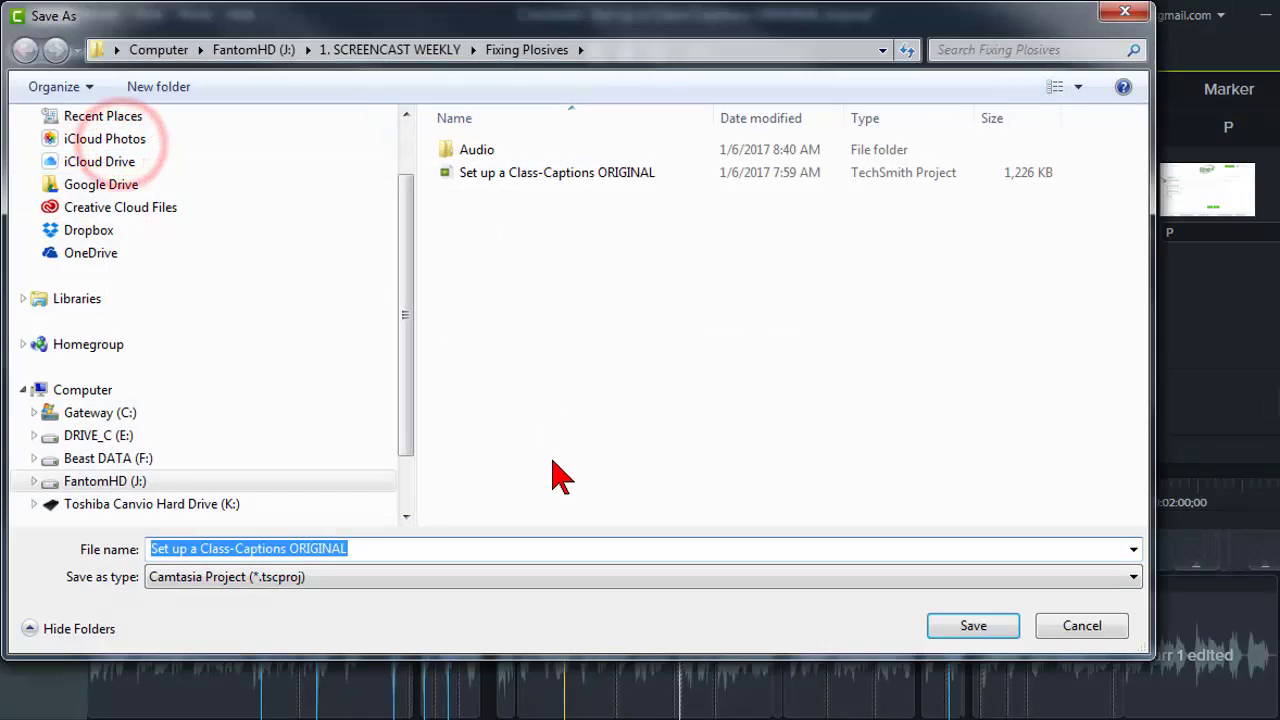
{"action": "left_click", "coordinate": [415, 548]}
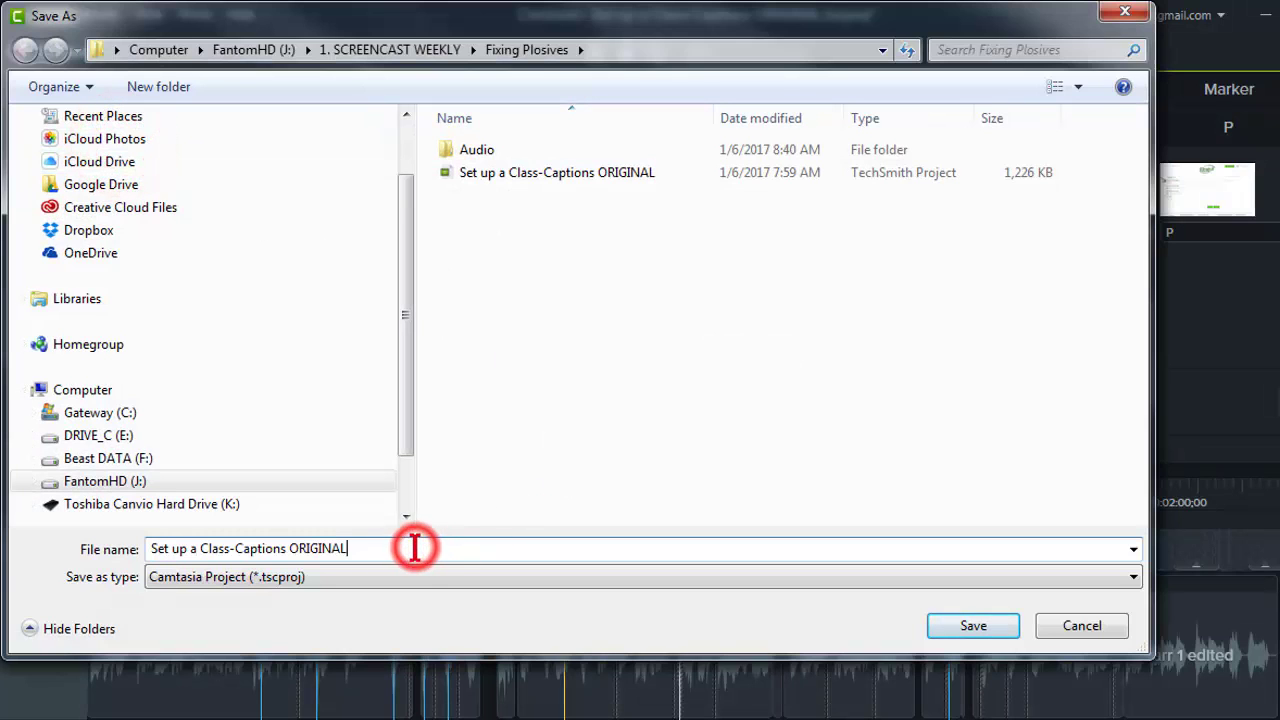
{"action": "key", "text": "BackSpace"}
{"action": "key", "text": "BackSpace"}
{"action": "key", "text": "BackSpace"}
{"action": "key", "text": "BackSpace"}
{"action": "key", "text": "BackSpace"}
{"action": "key", "text": "BackSpace"}
{"action": "key", "text": "BackSpace"}
{"action": "key", "text": "BackSpace"}
{"action": "type", "text": "BACKUP"}
{"action": "left_click", "coordinate": [965, 630]}
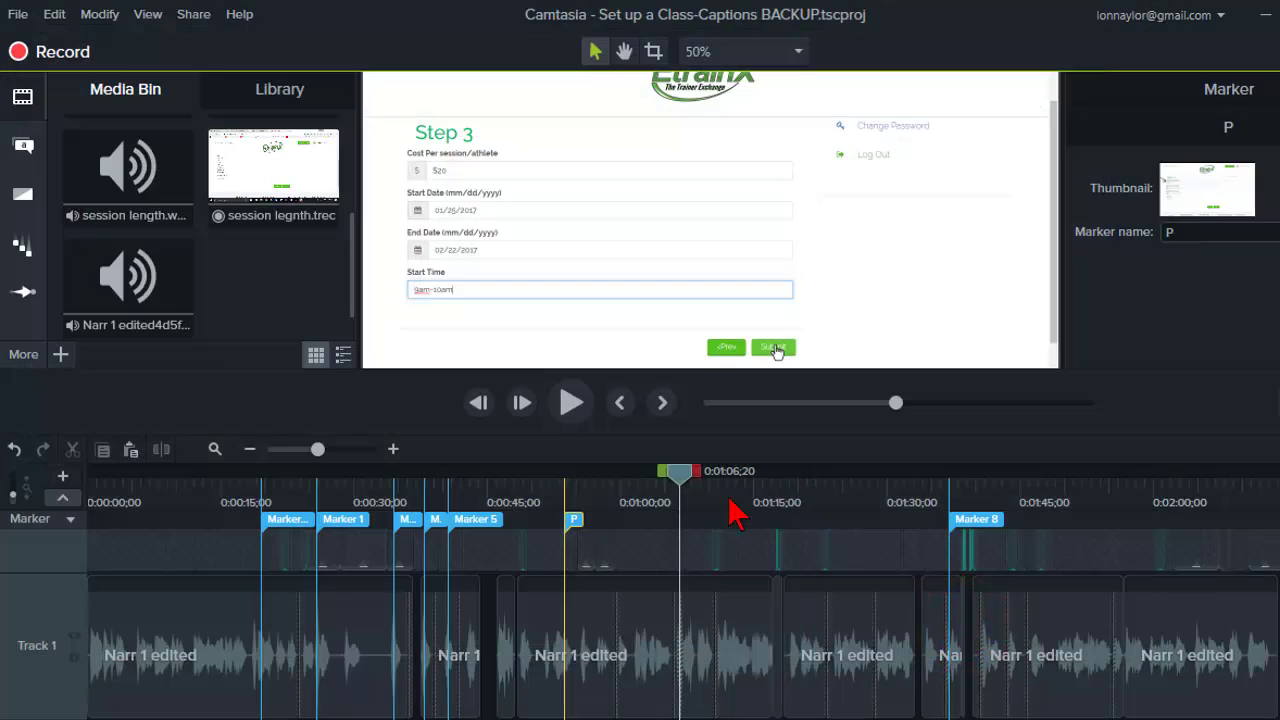
Select all media on Track 1 and delete the 'Narr 1 edited' clips.
{"action": "right_click", "coordinate": [38, 650]}
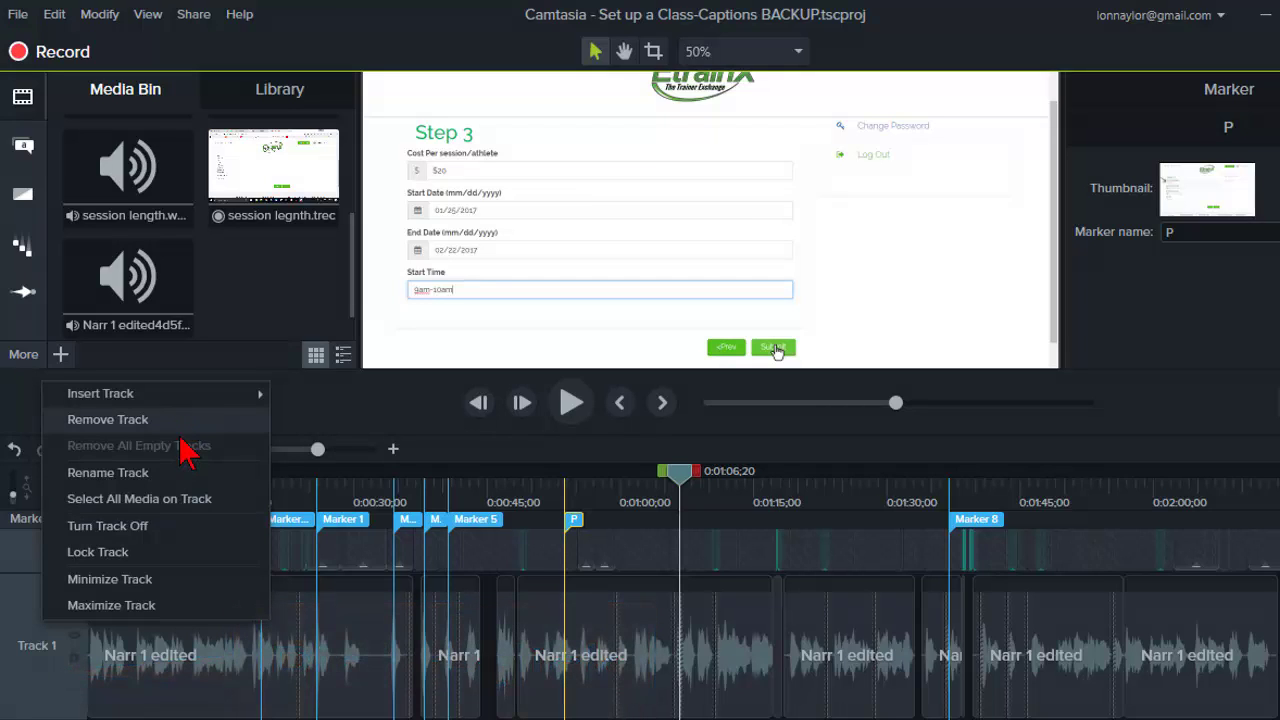
{"action": "left_click", "coordinate": [208, 500]}
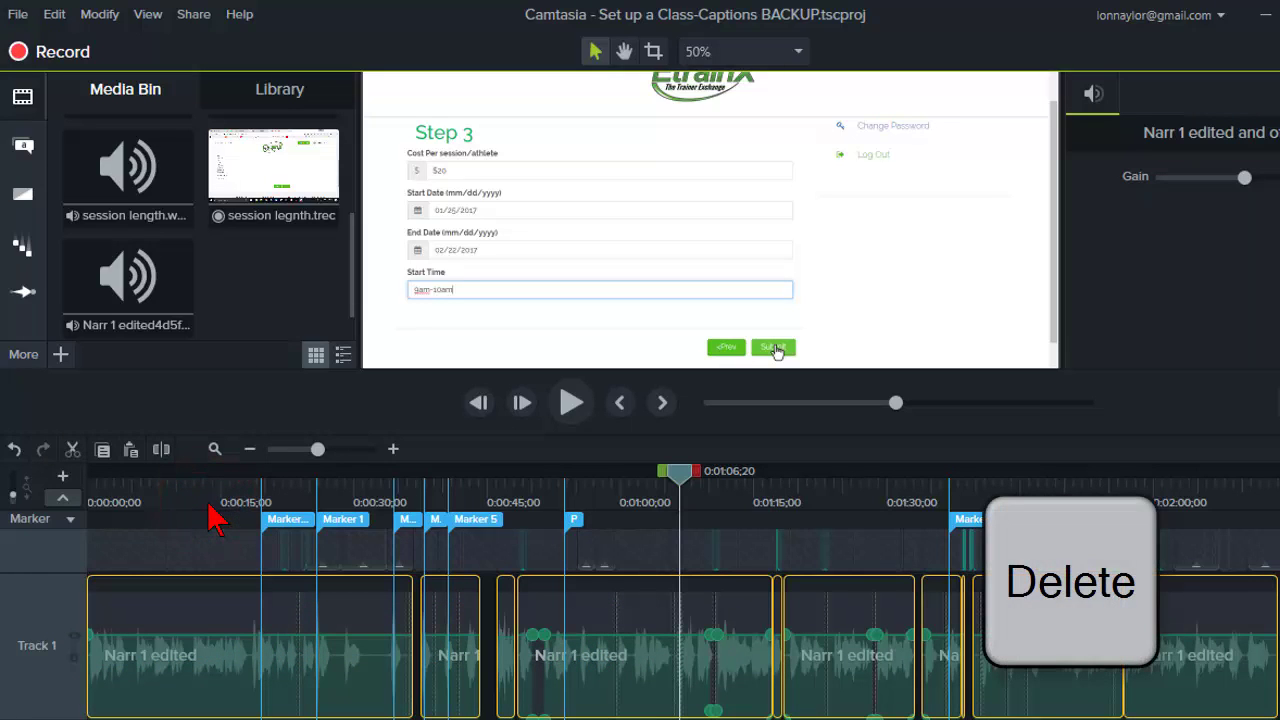
{"action": "key", "text": "Delete"}
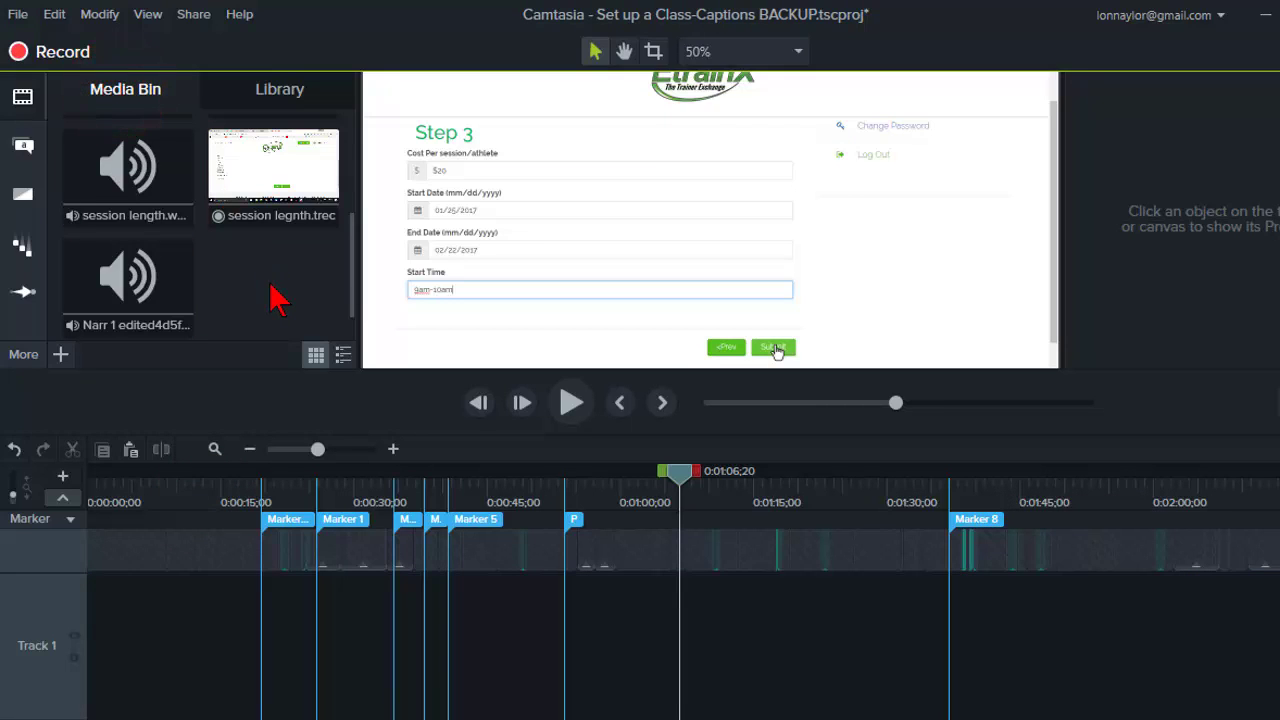
Import 'Project Audio MODIFIED' and place it on Track 1 starting at time 0.
{"action": "left_click", "coordinate": [60, 354]}
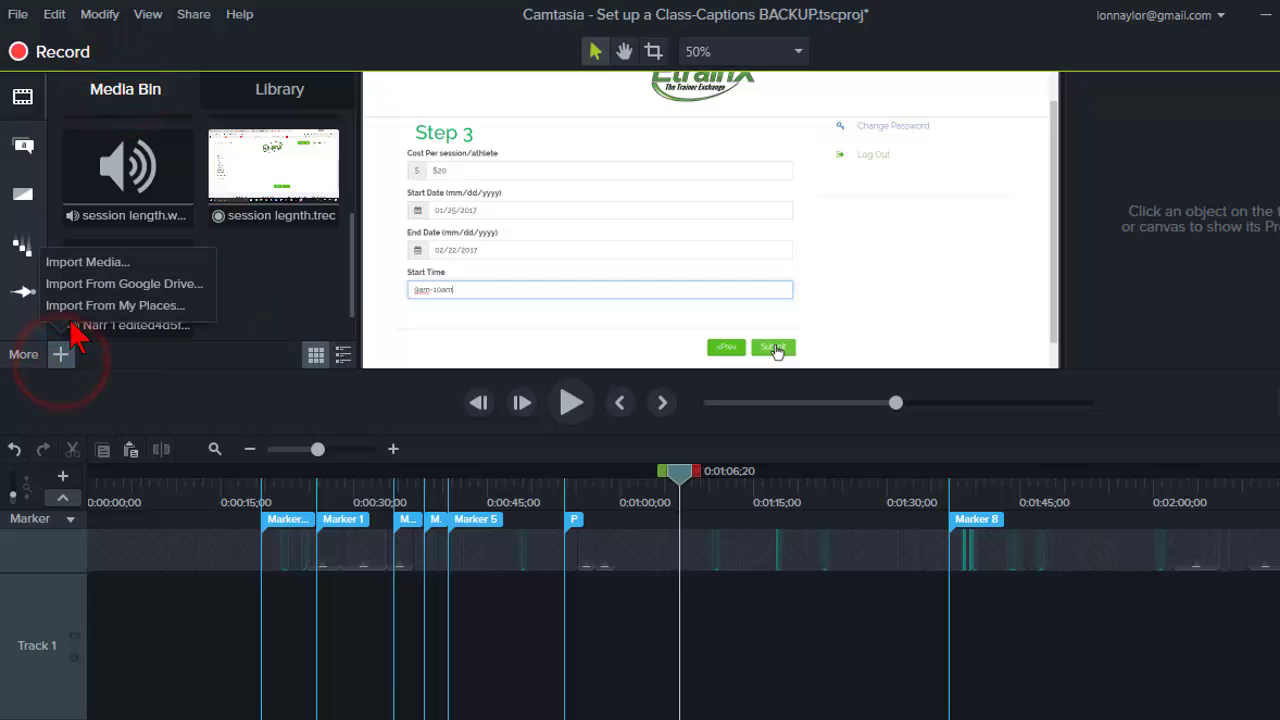
{"action": "left_click", "coordinate": [150, 261]}
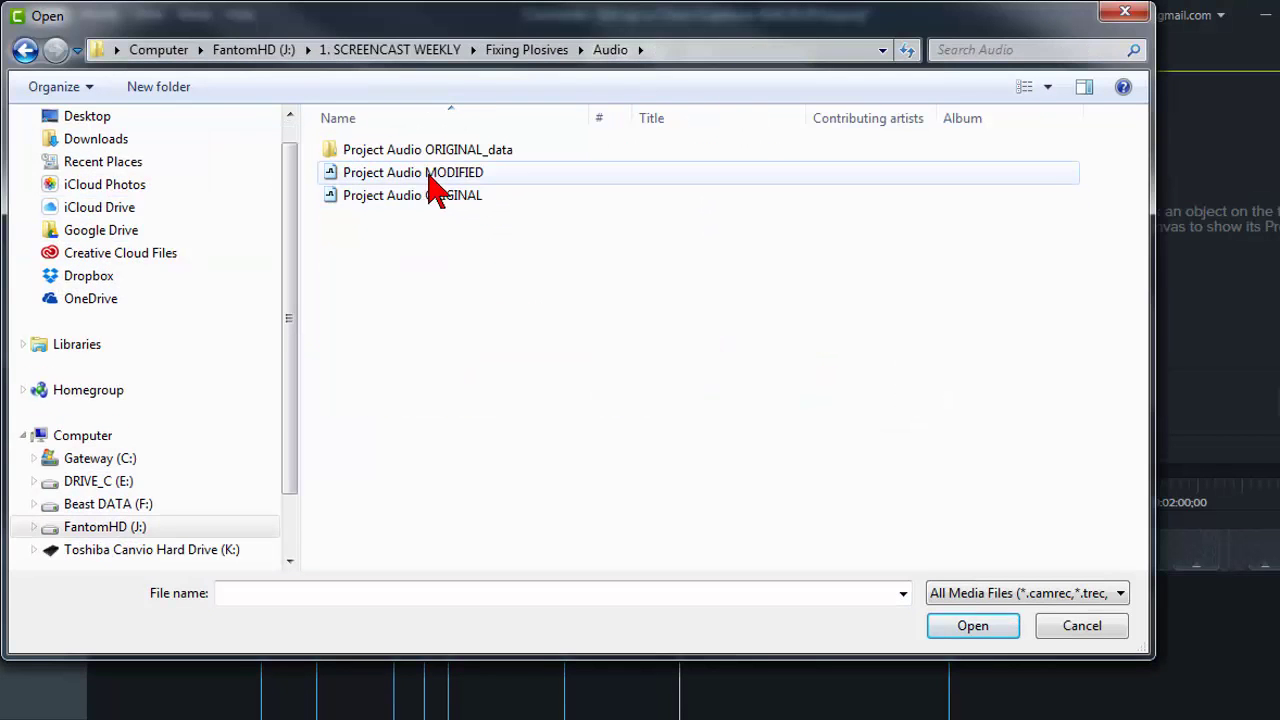
{"action": "left_click", "coordinate": [415, 175]}
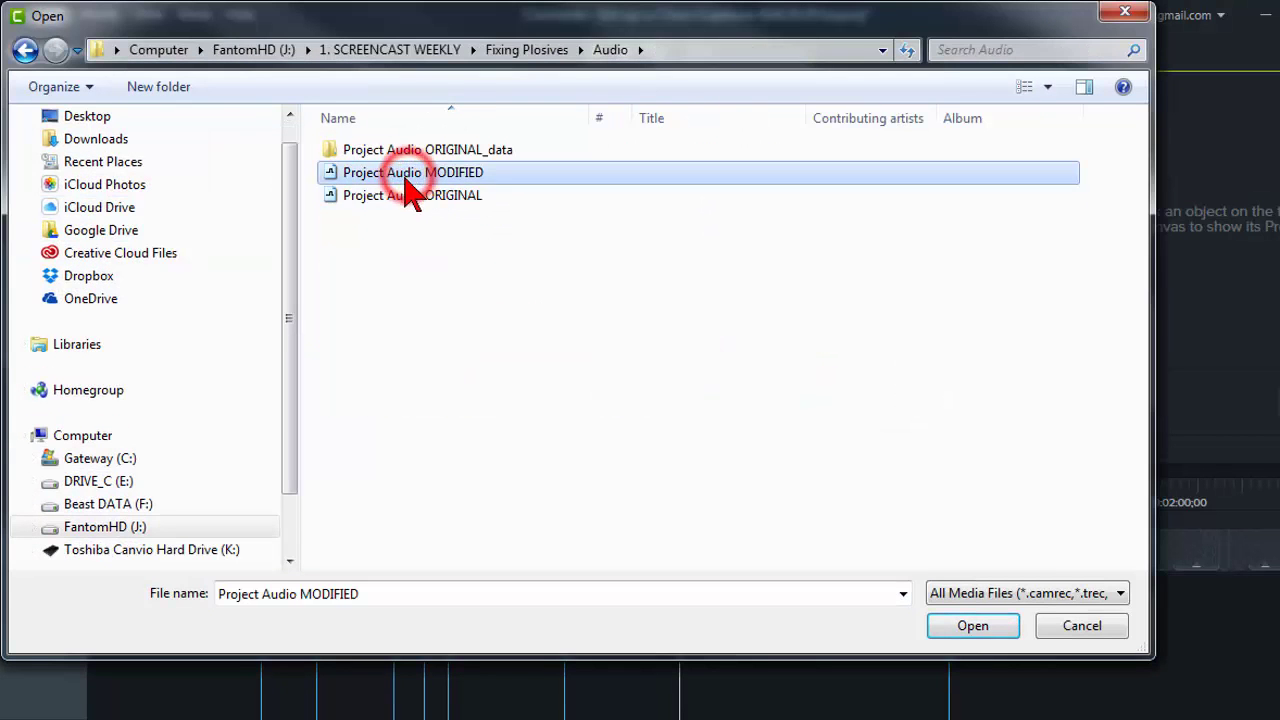
{"action": "left_click", "coordinate": [995, 625]}
{"action": "left_click", "coordinate": [686, 474]}
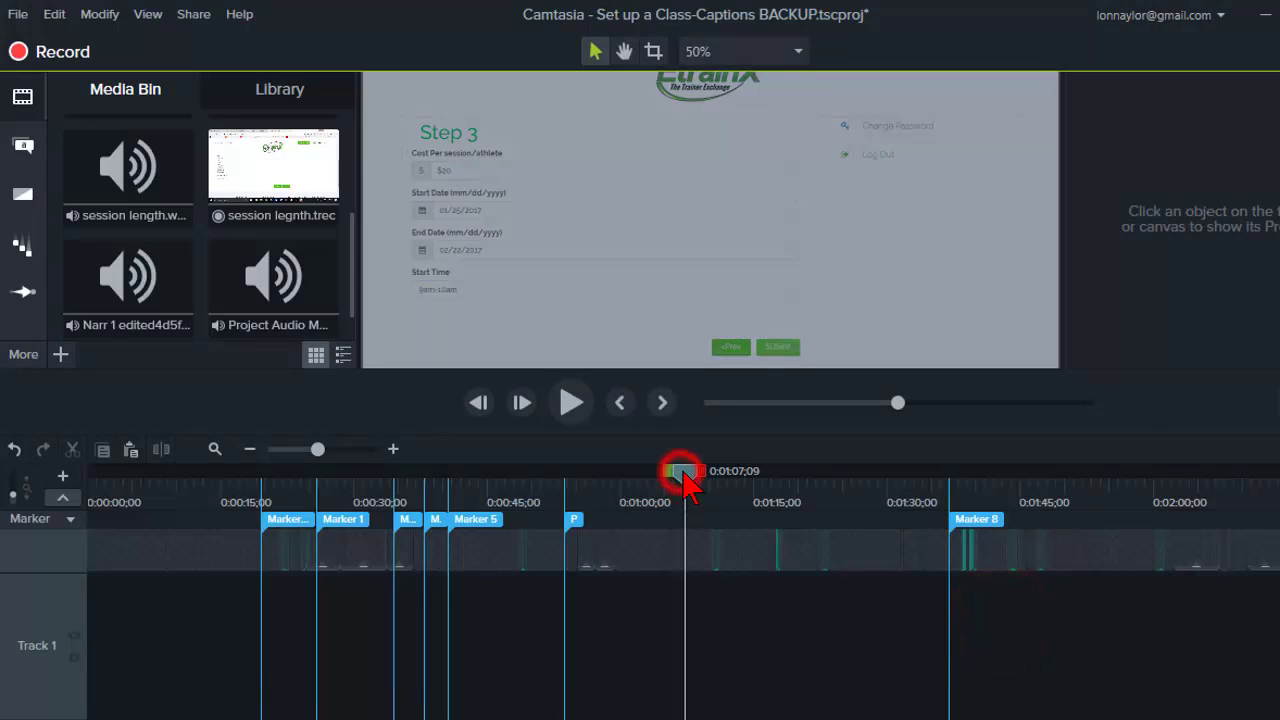
{"action": "left_click_drag", "start_coordinate": [686, 474], "coordinate": [88, 488]}
{"action": "left_click_drag", "start_coordinate": [273, 270], "coordinate": [96, 648]}
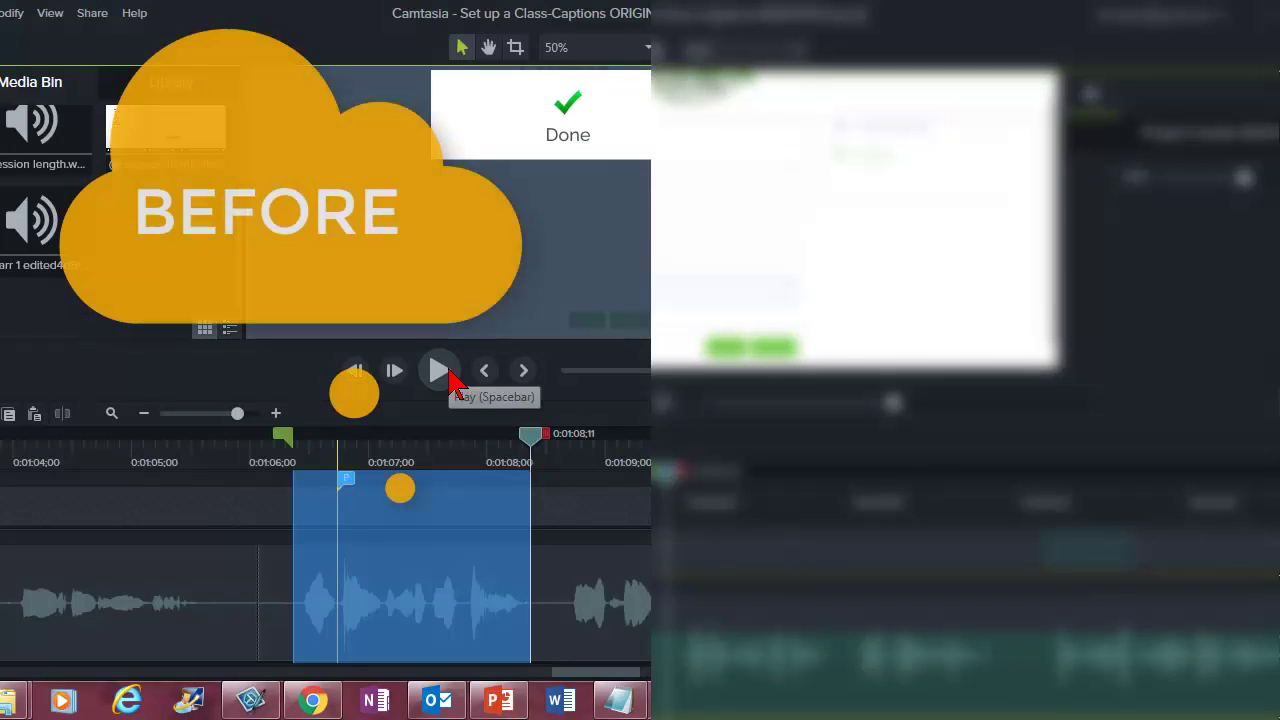
{"action": "left_click", "coordinate": [440, 371]}
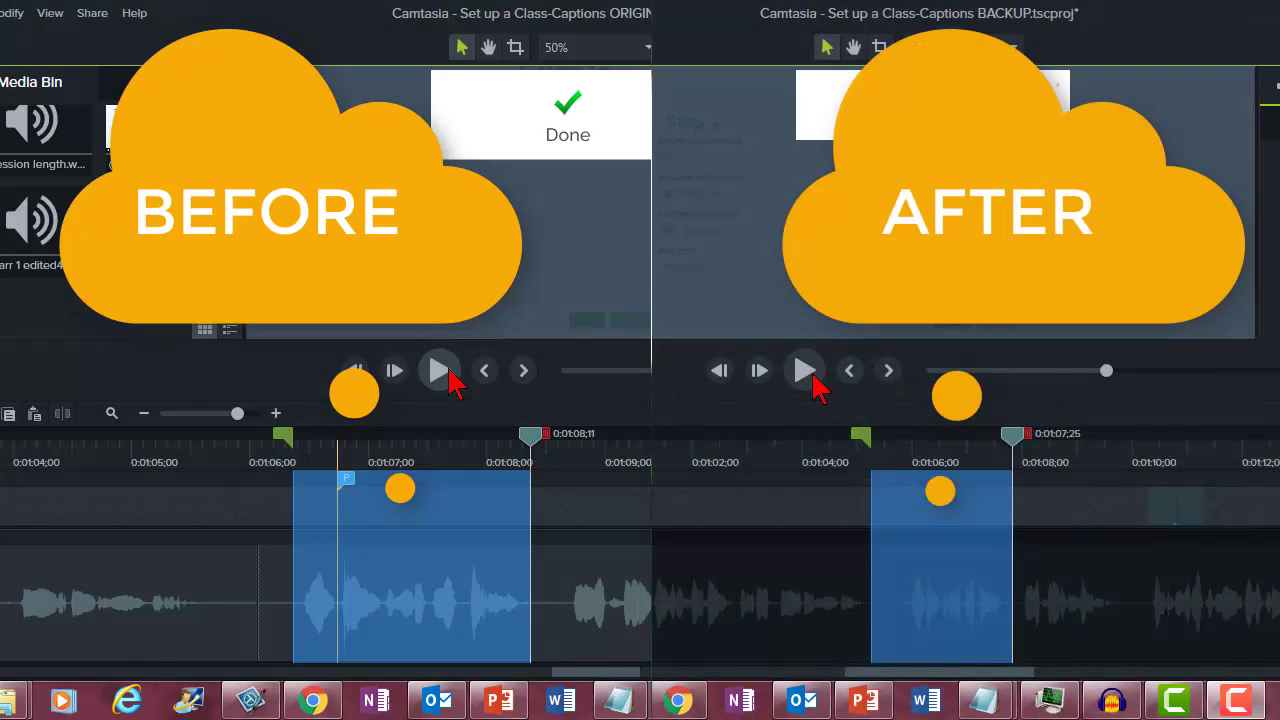
{"action": "left_click", "coordinate": [806, 373]}
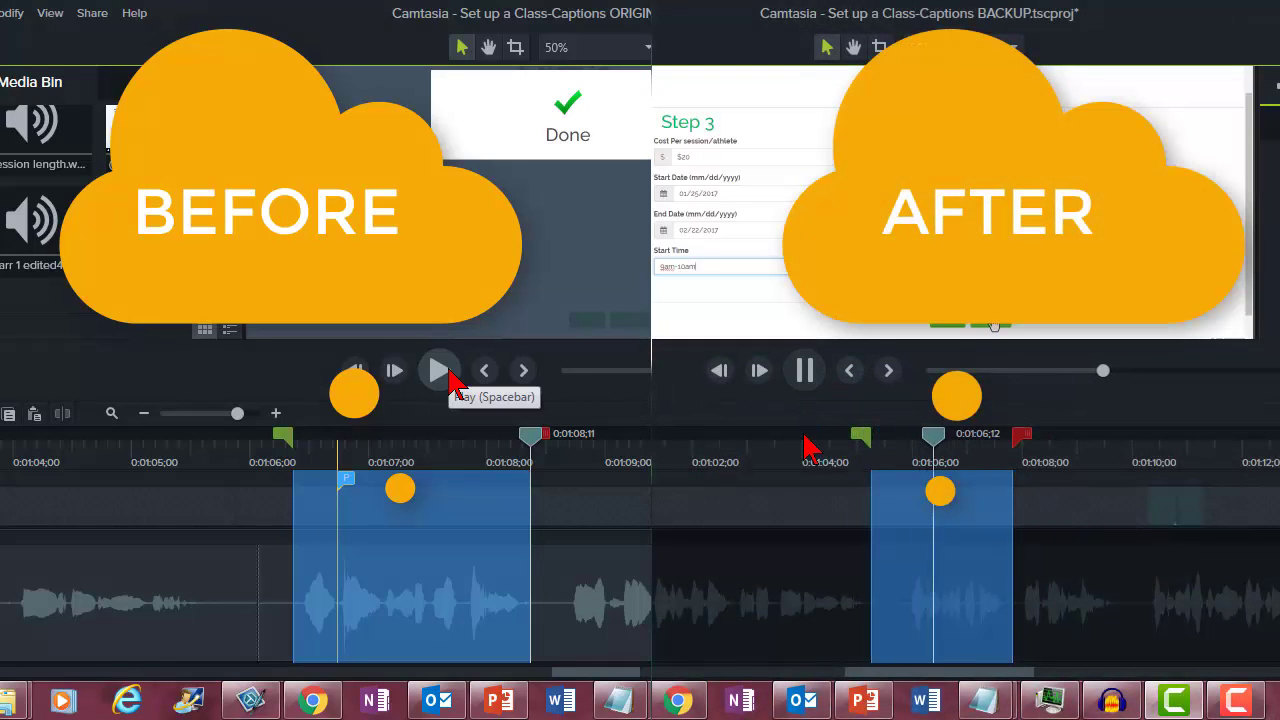